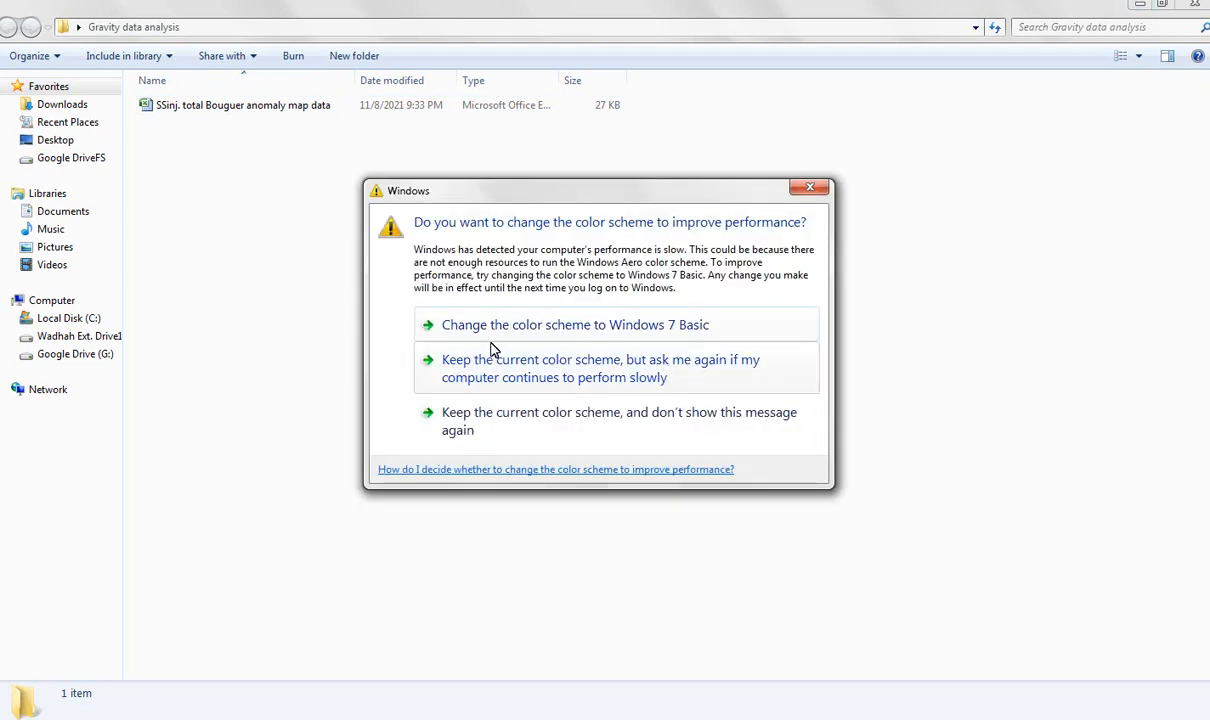
Dismiss the color scheme prompt and look through the columns of the "SSinj. total Bouguer anomaly map data" workbook, closing it when done.
click(497, 342)
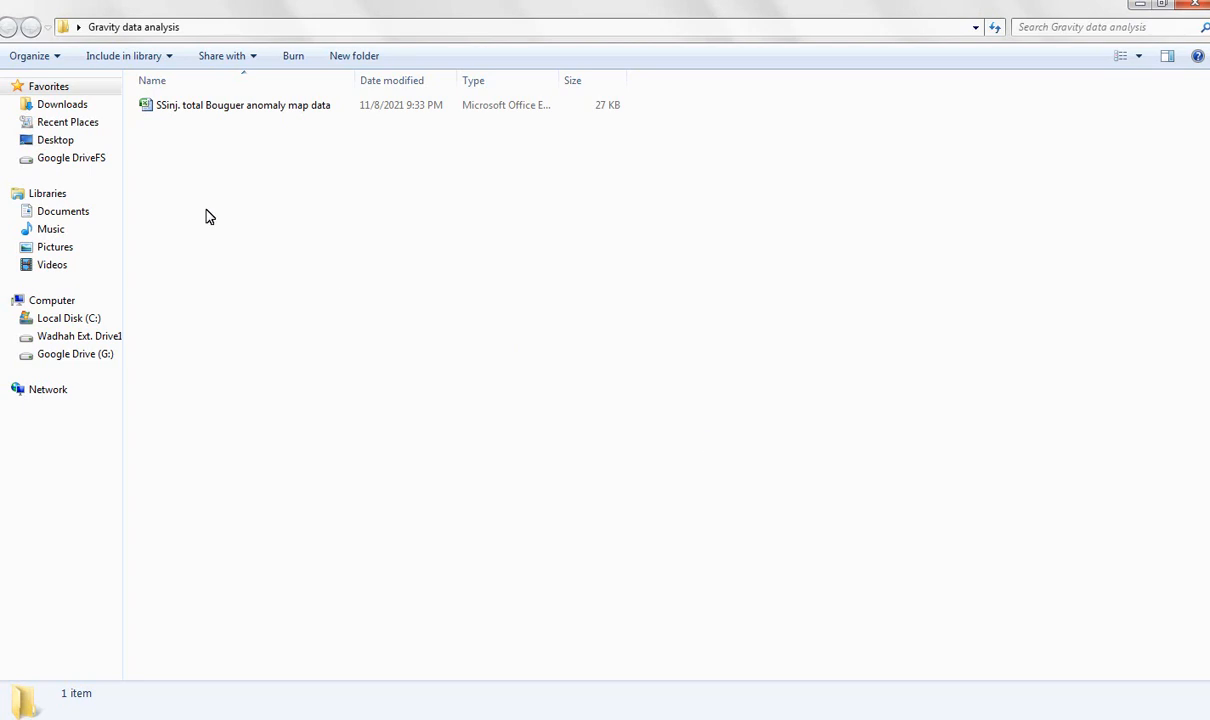
double_click(176, 110)
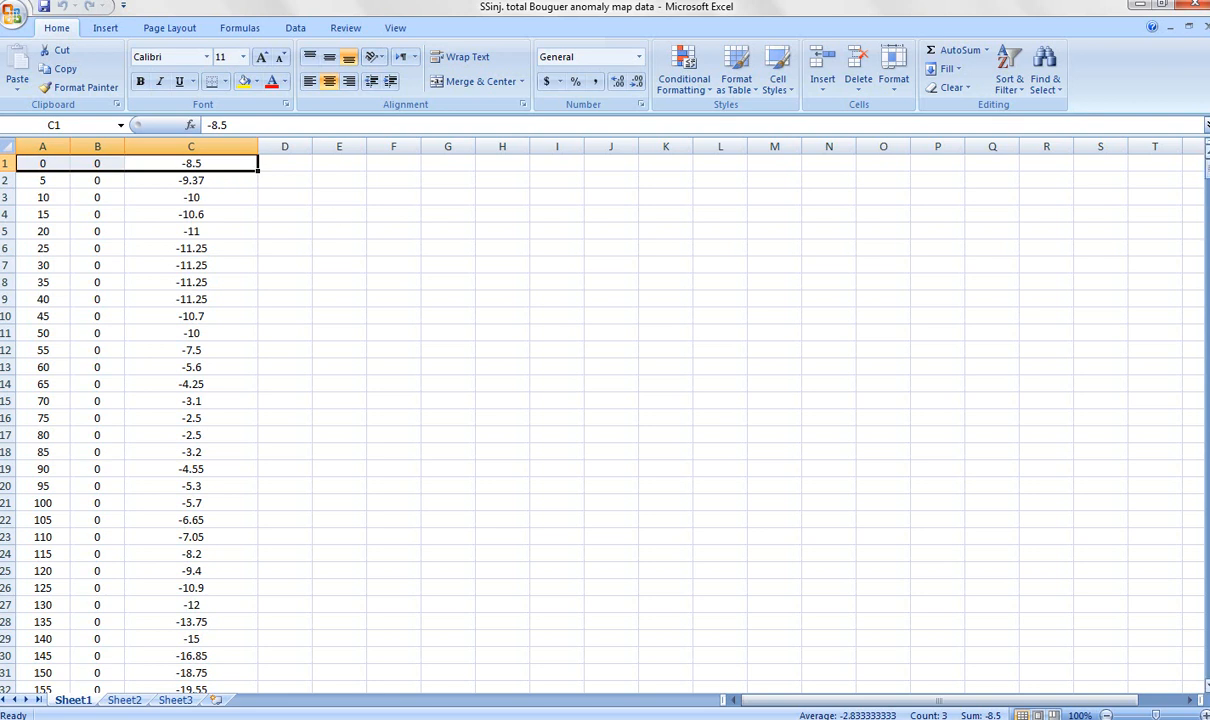
drag(1204, 158, 1172, 612)
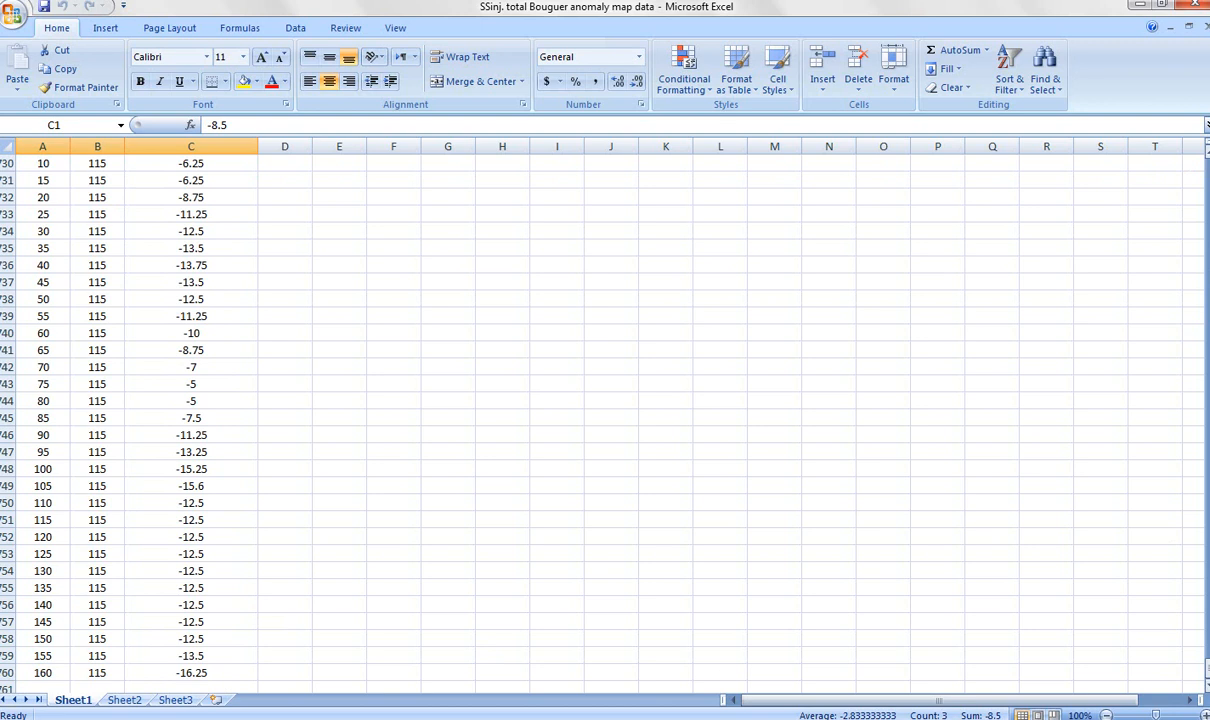
drag(1206, 674, 1195, 168)
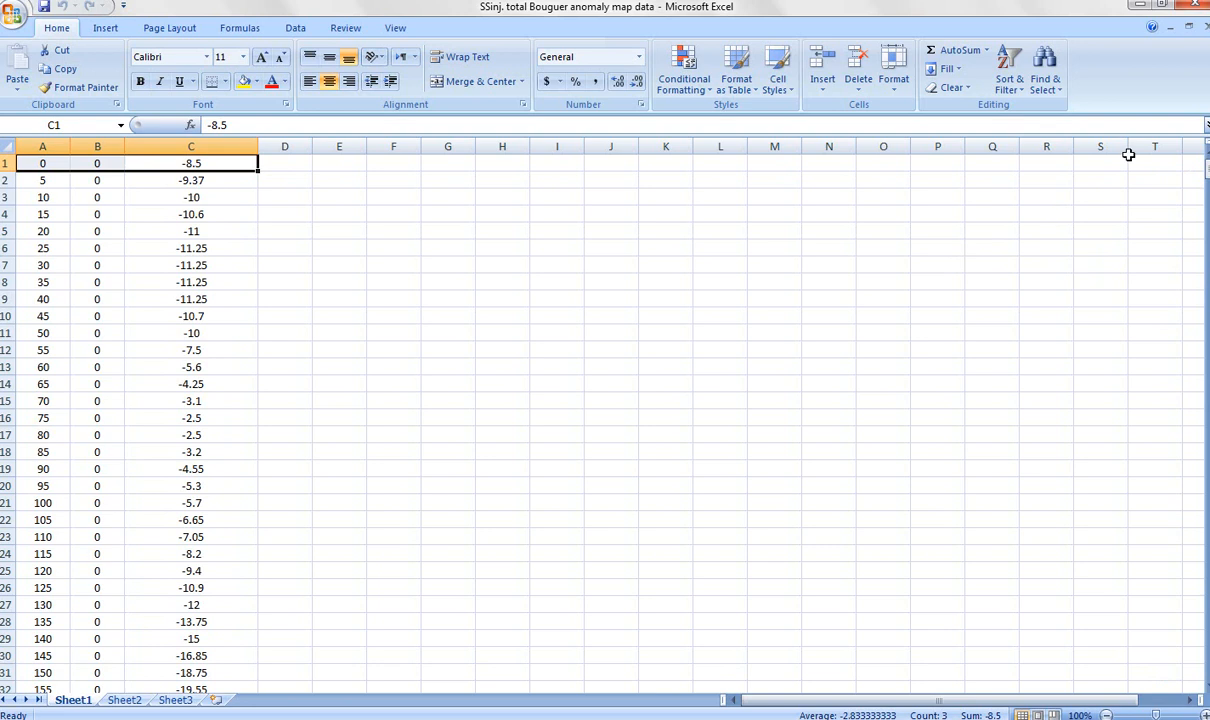
click(1198, 5)
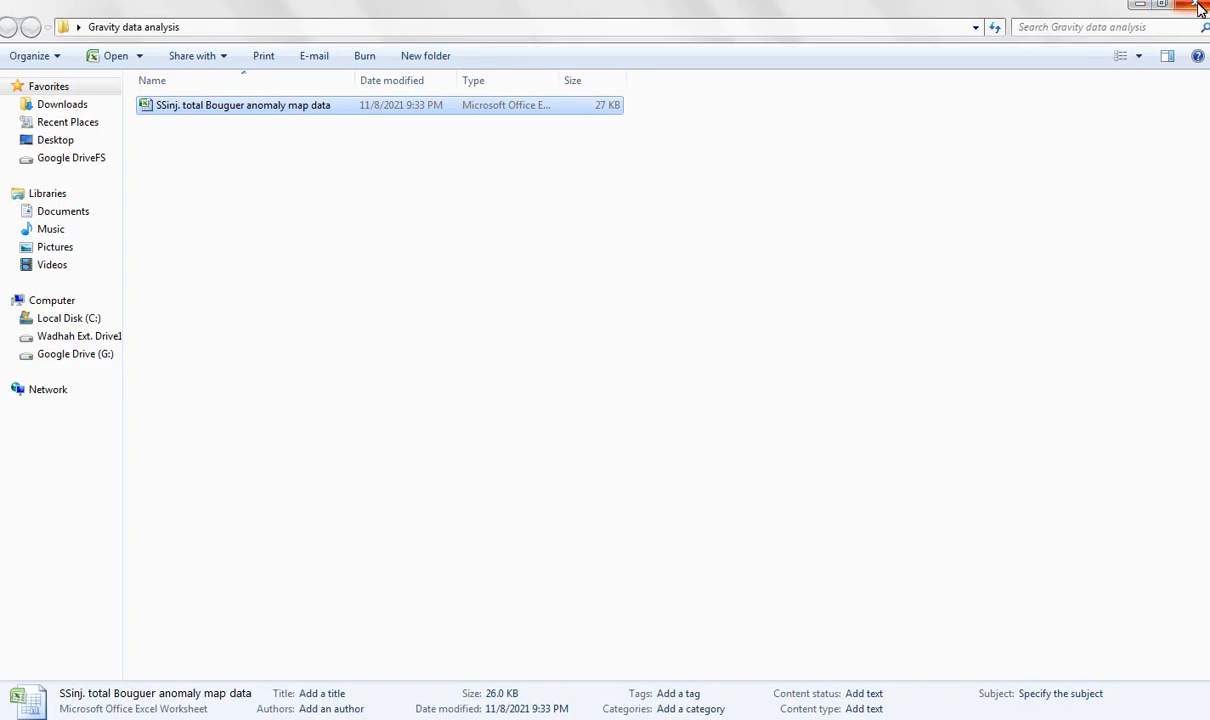
Minimize the Gravity data analysis folder and launch Surfer 11 from the desktop.
click(1139, 6)
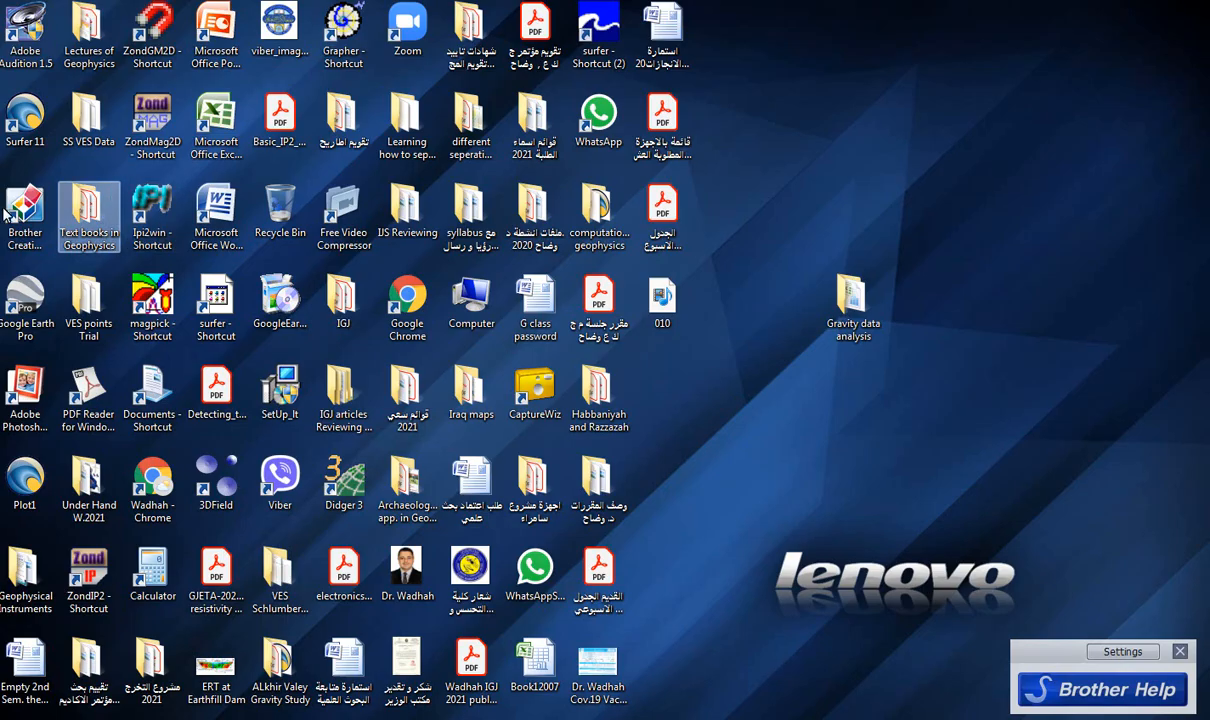
click(20, 120)
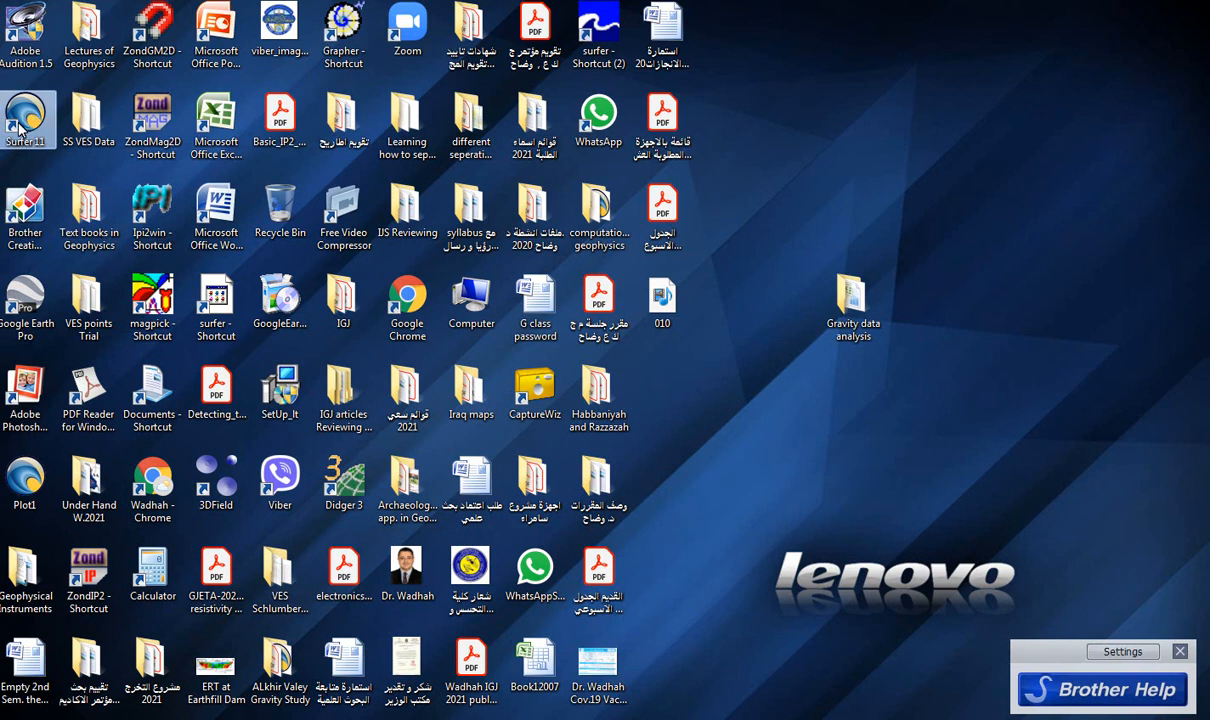
double_click(20, 122)
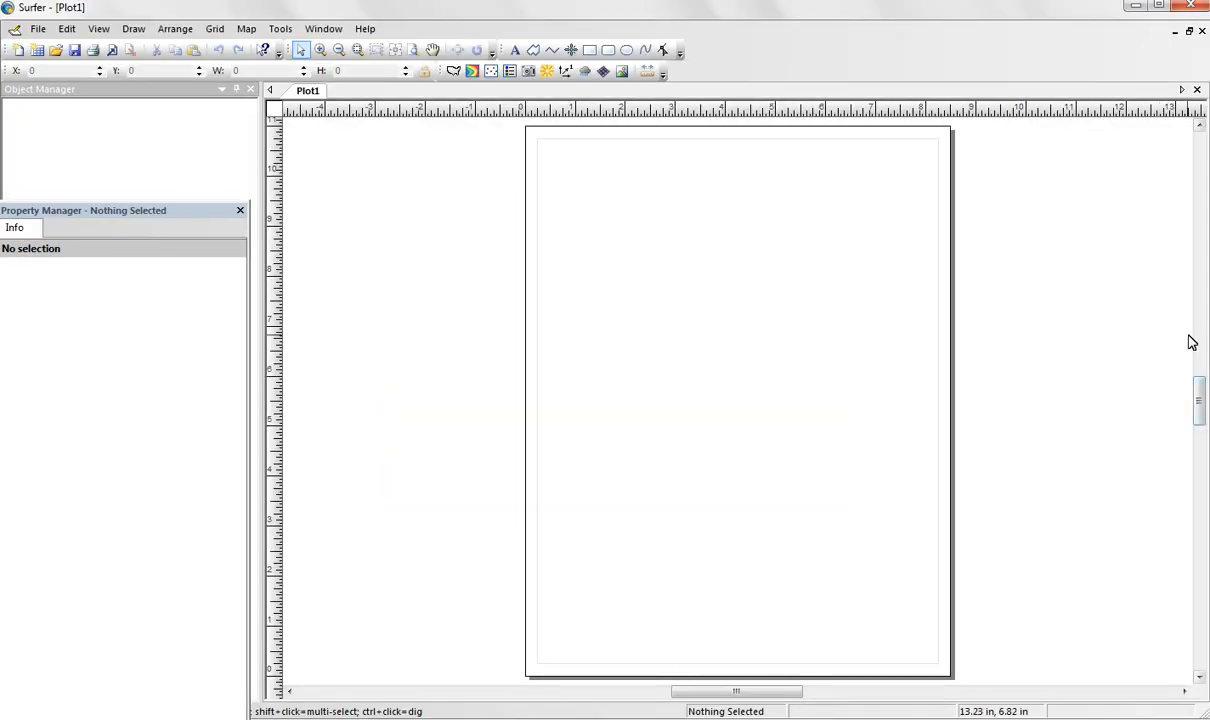
Load the "SSinj. total Bouguer anomaly map data" workbook for gridding and keep Kriging as the gridding method.
click(216, 33)
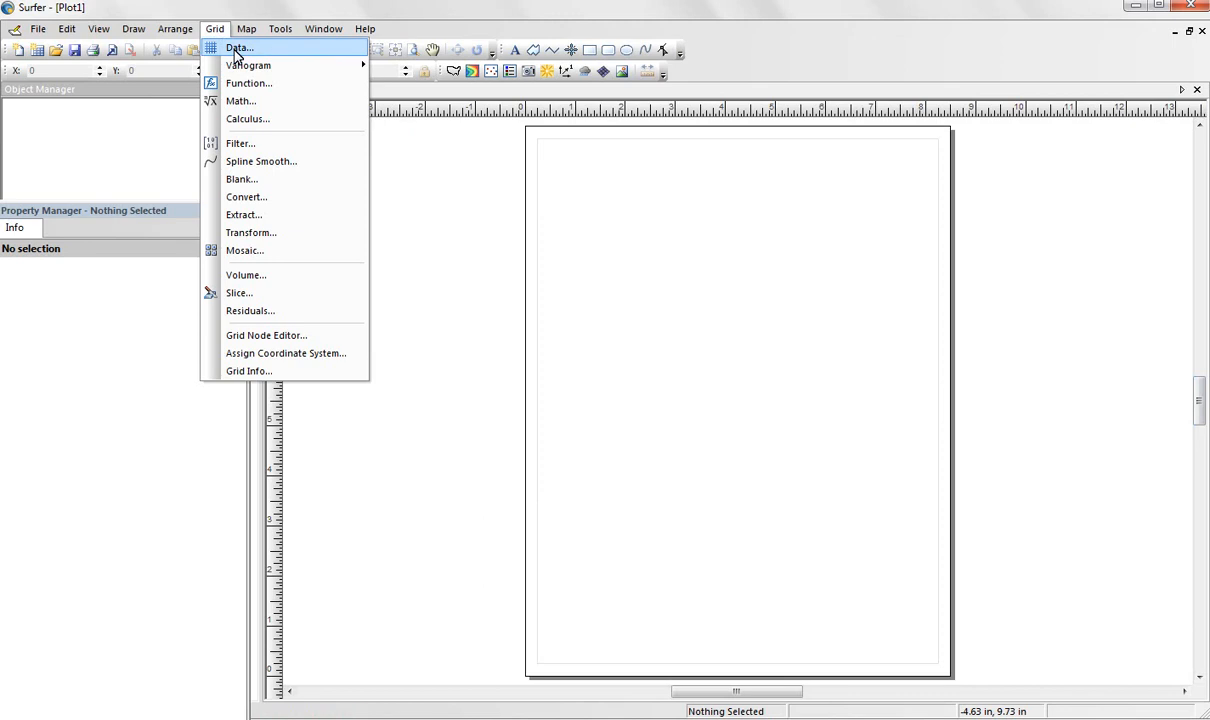
click(238, 48)
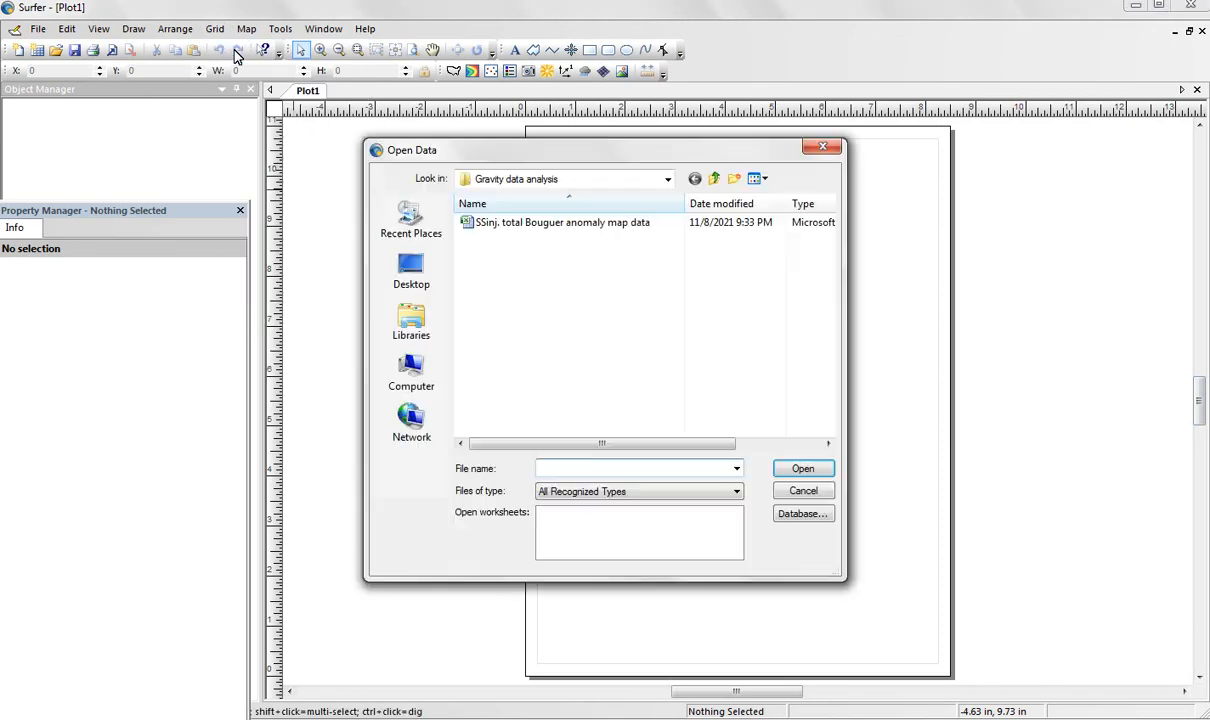
click(548, 232)
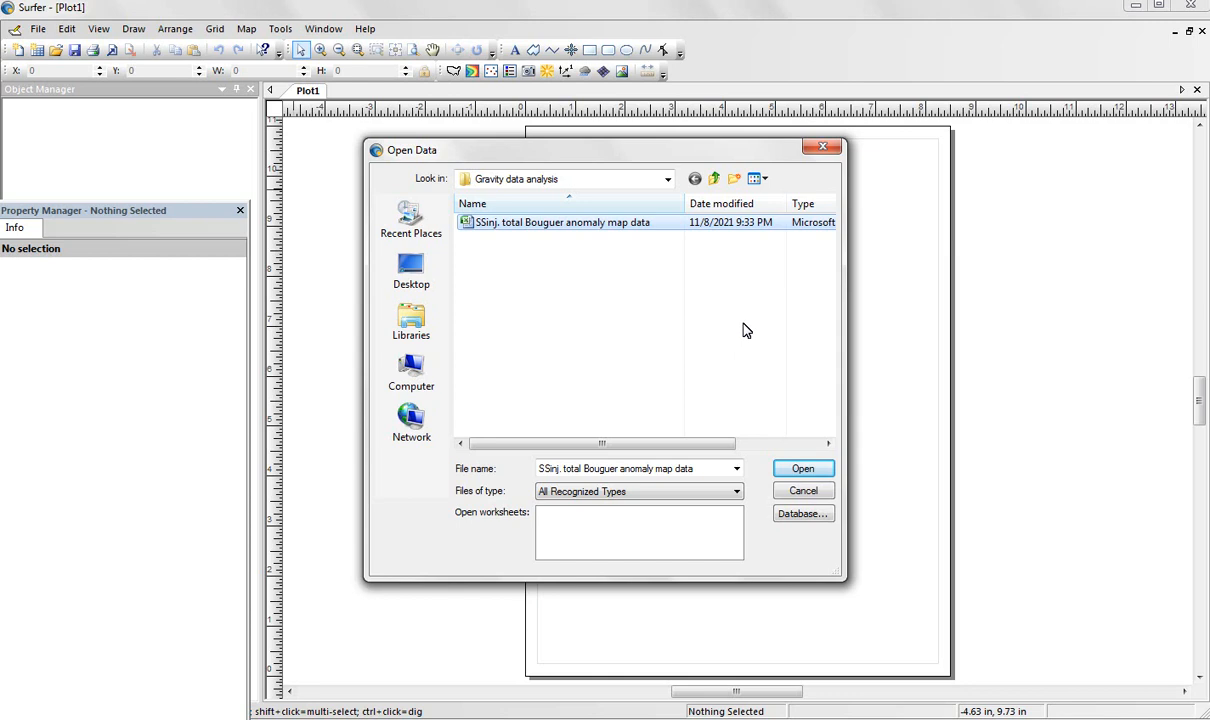
click(806, 470)
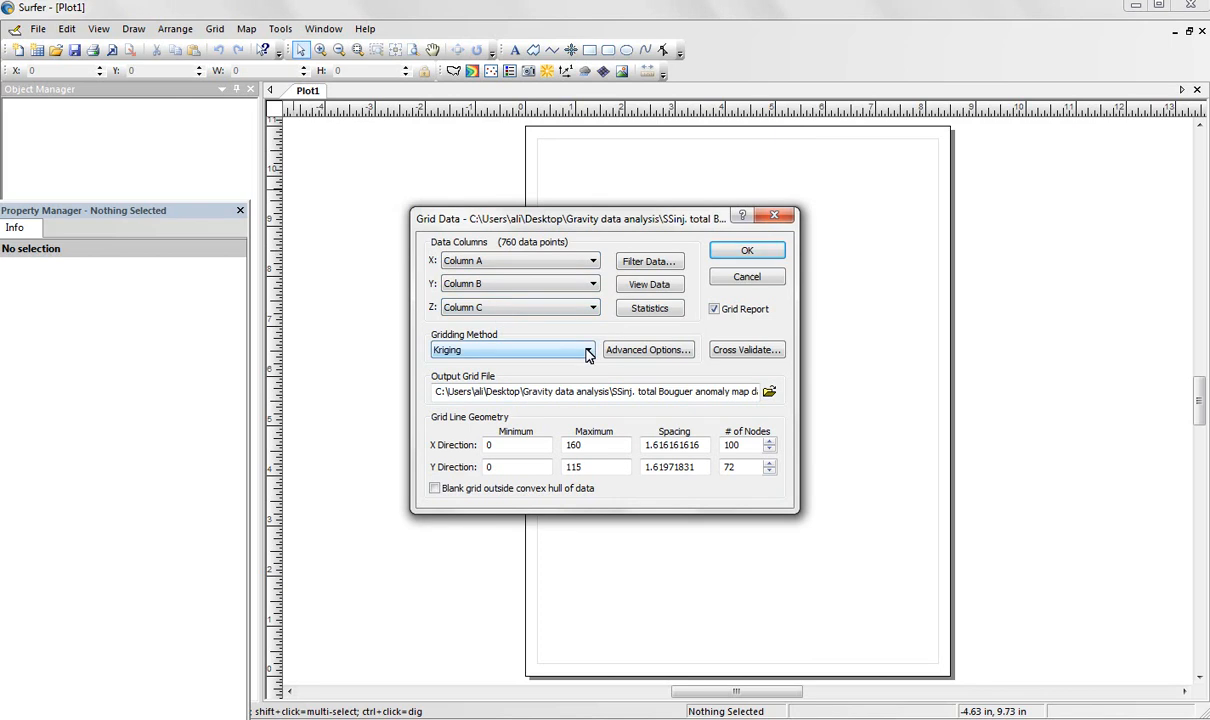
click(587, 352)
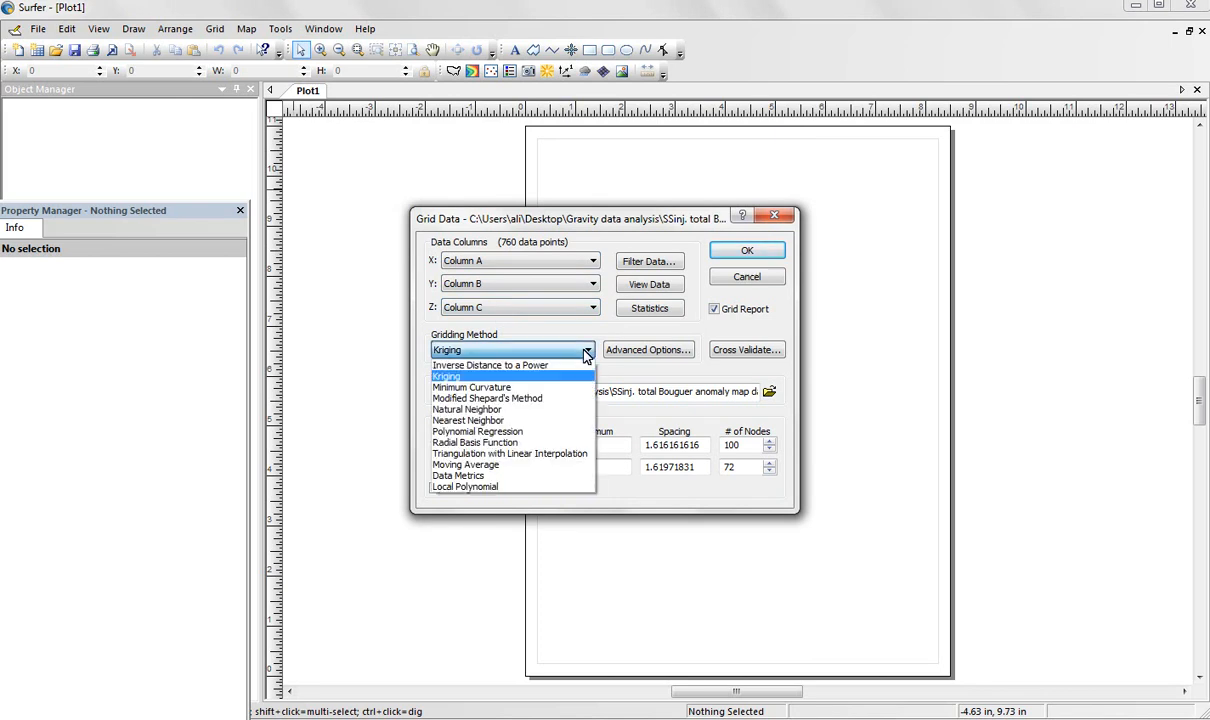
click(545, 355)
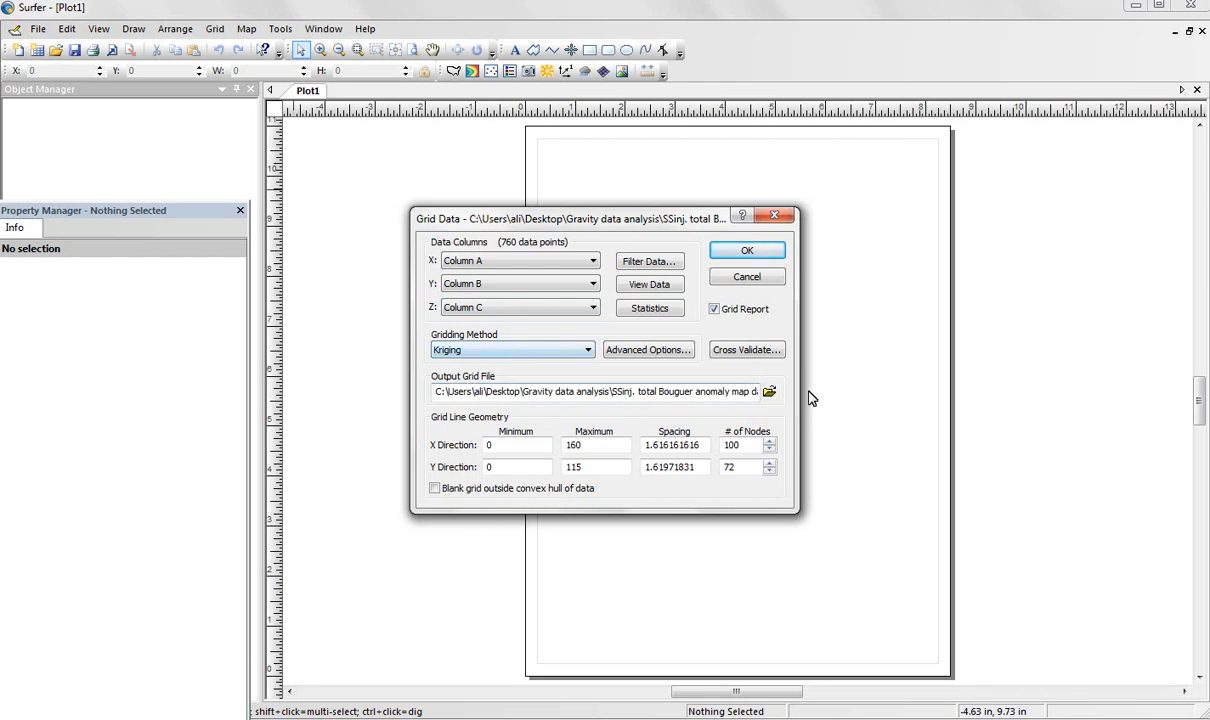
Set the output grid file name to "SSinj. total Bouguer anomaly grd" in the Gravity data analysis folder.
click(770, 392)
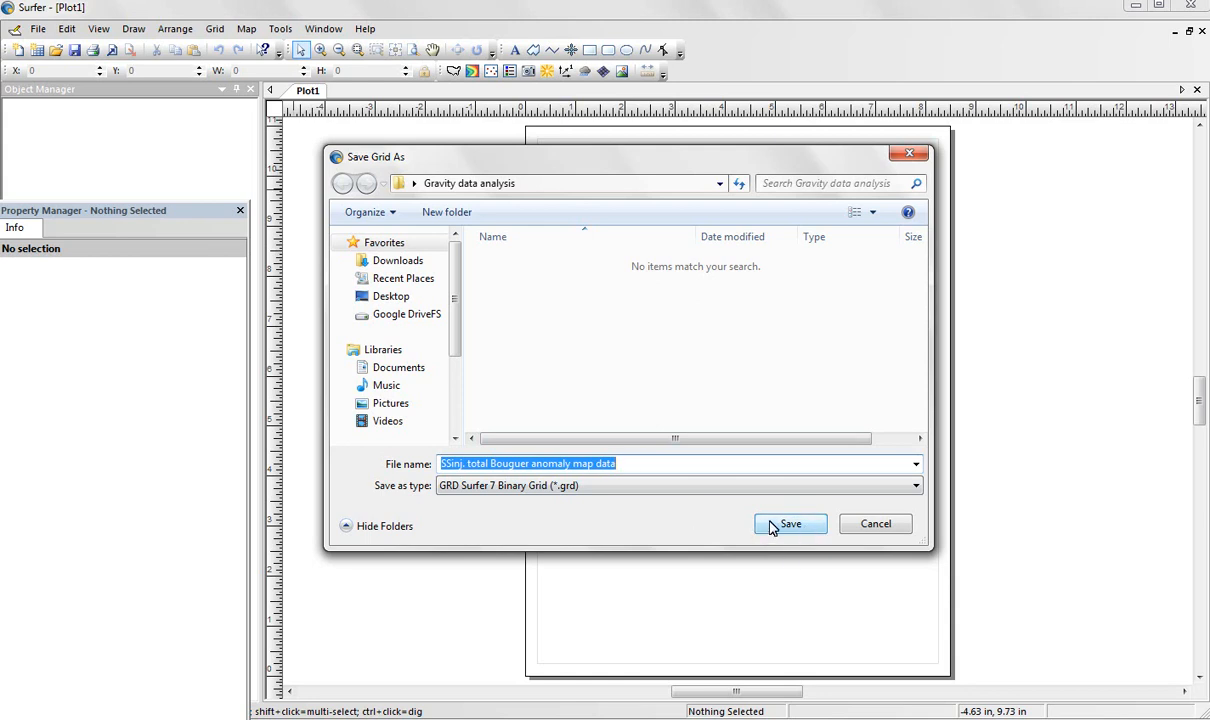
click(633, 464)
drag(633, 464, 571, 464)
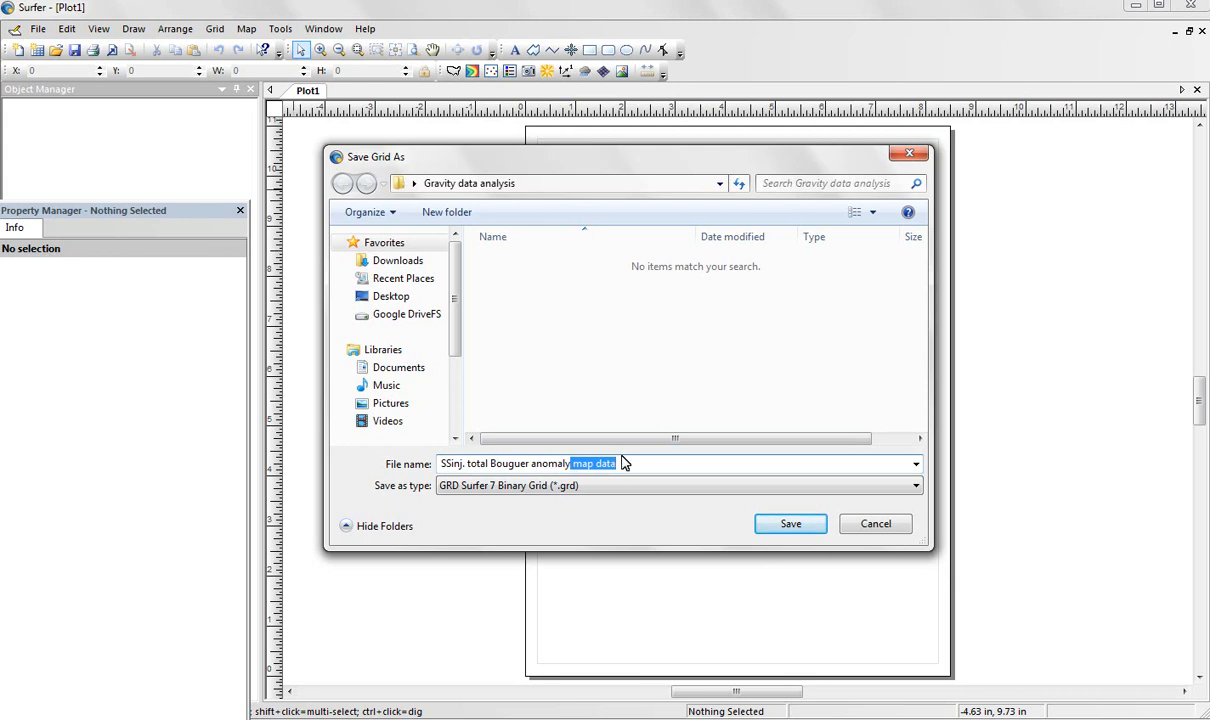
key(BackSpace)
text(grd)
key(Left)
key(Left)
key(Left)
click(790, 524)
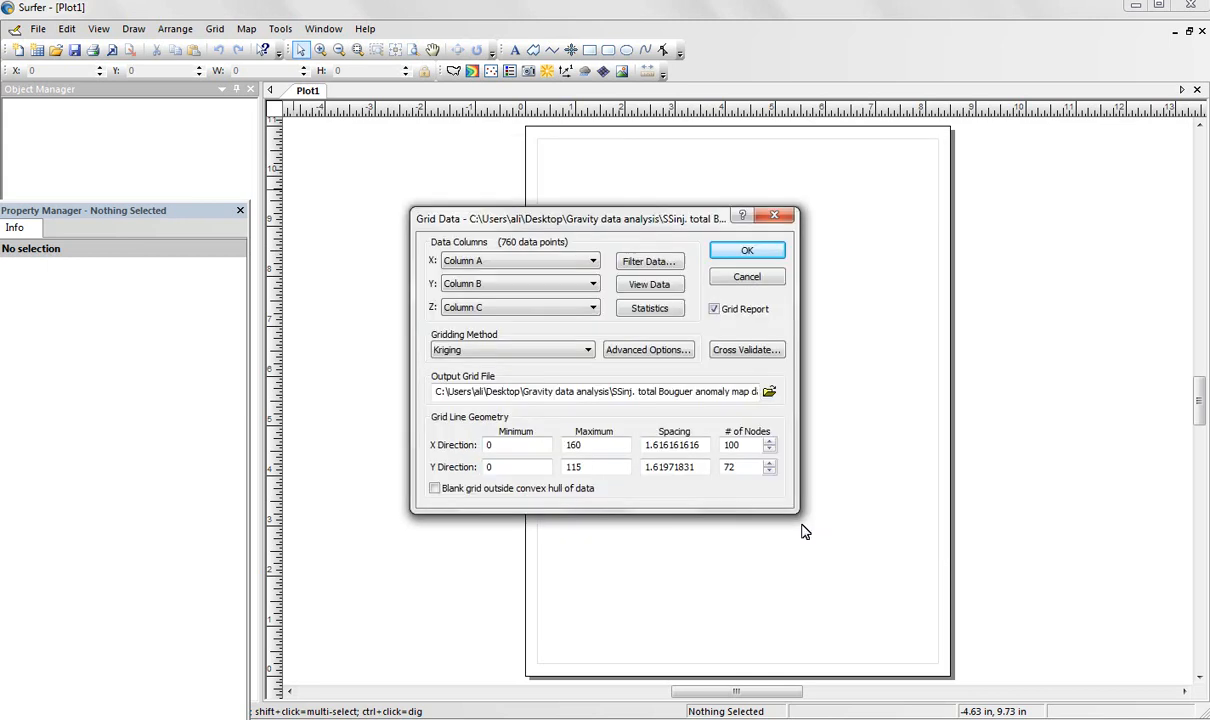
Generate the grid file with the current settings and close the gridding report without saving it.
click(768, 253)
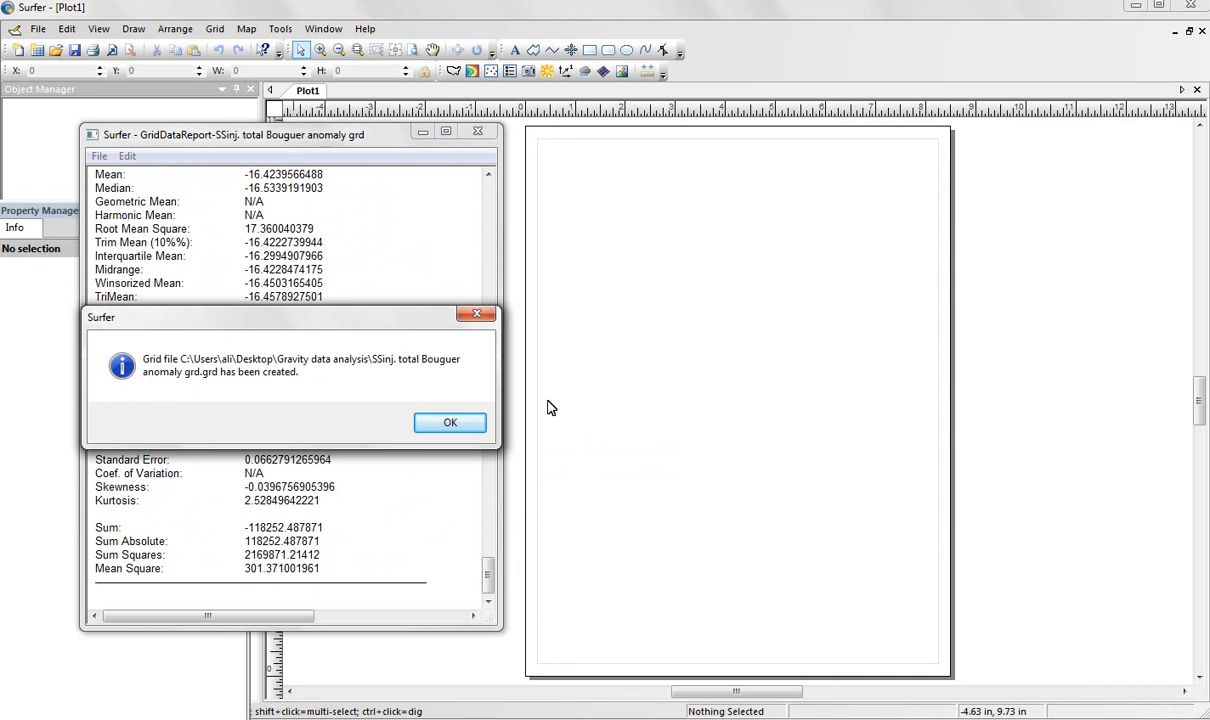
click(452, 423)
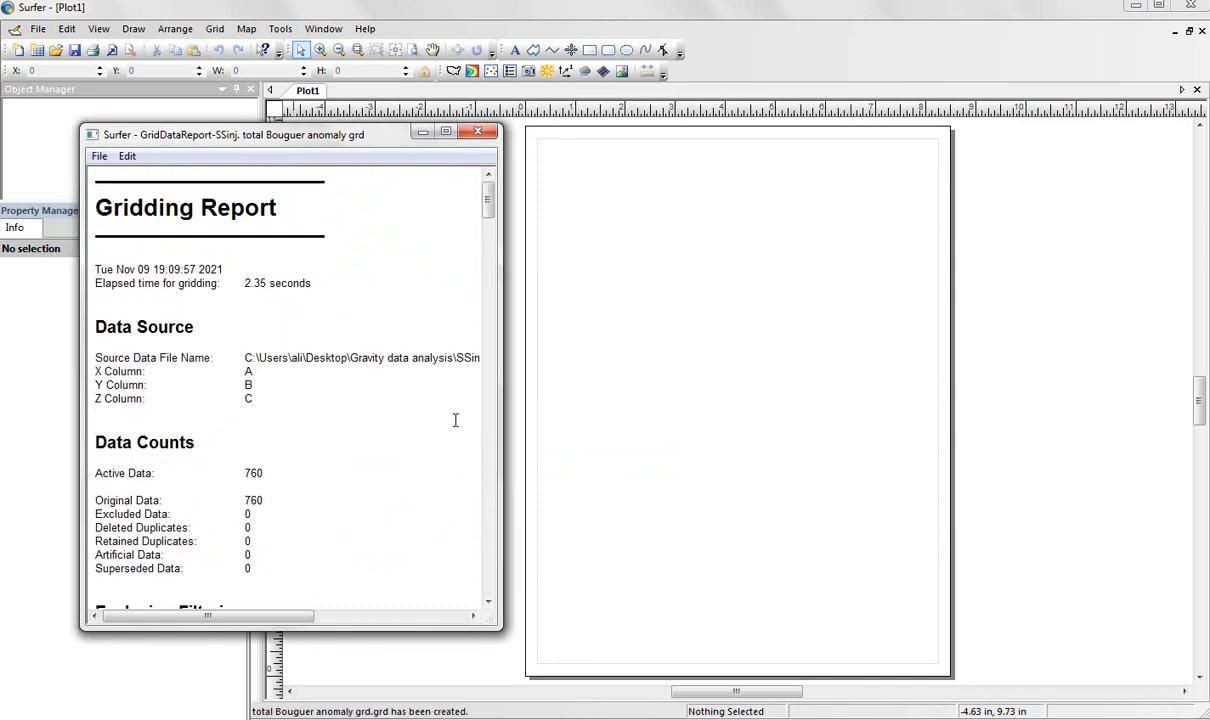
click(478, 133)
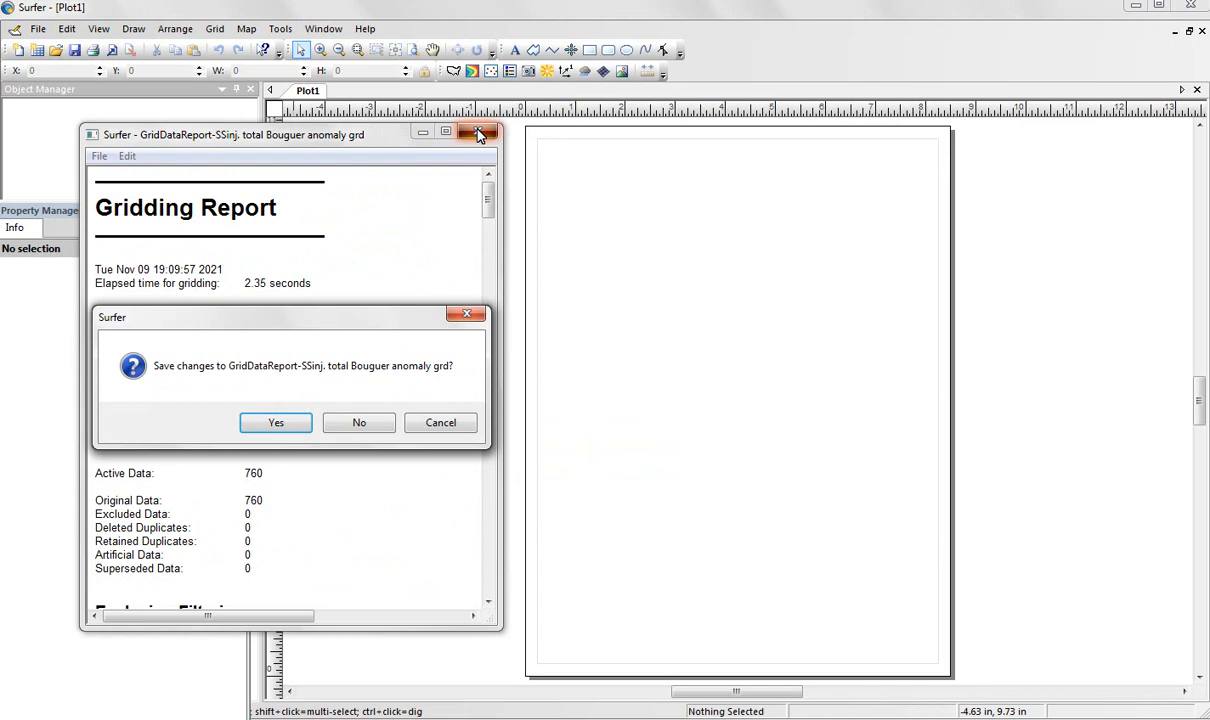
click(360, 425)
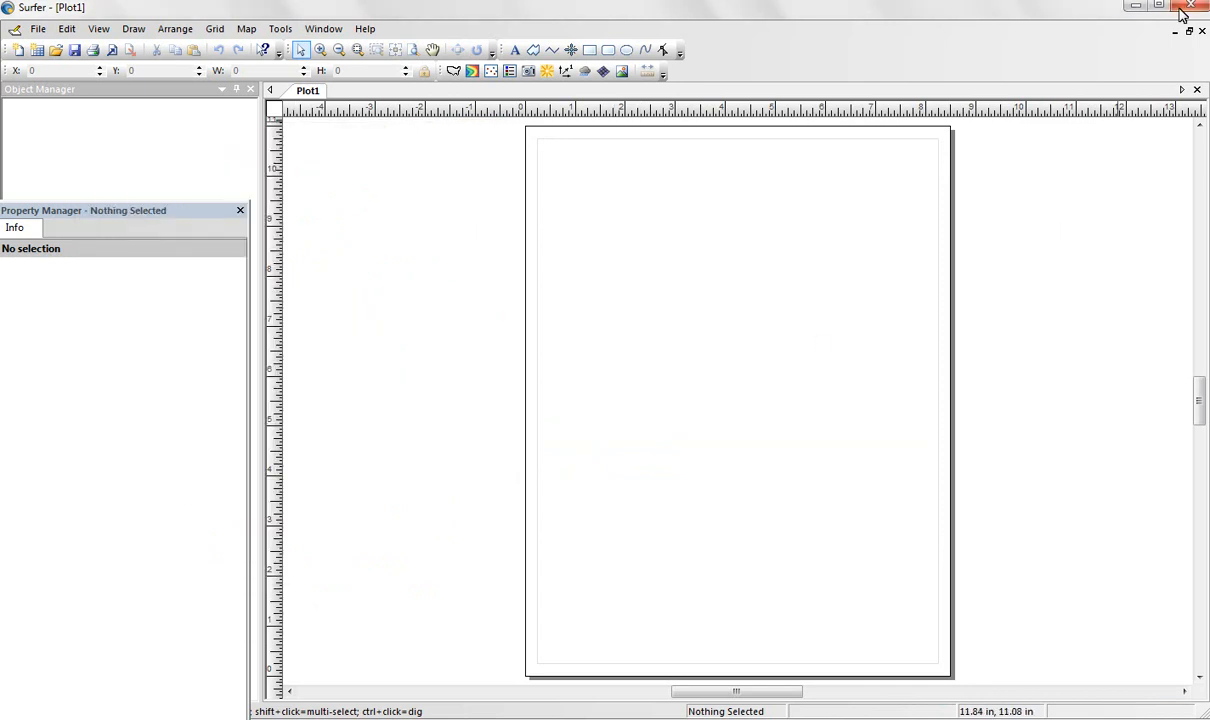
Check the Gravity data analysis folder on the desktop for the new grid file and return to Surfer.
click(1137, 8)
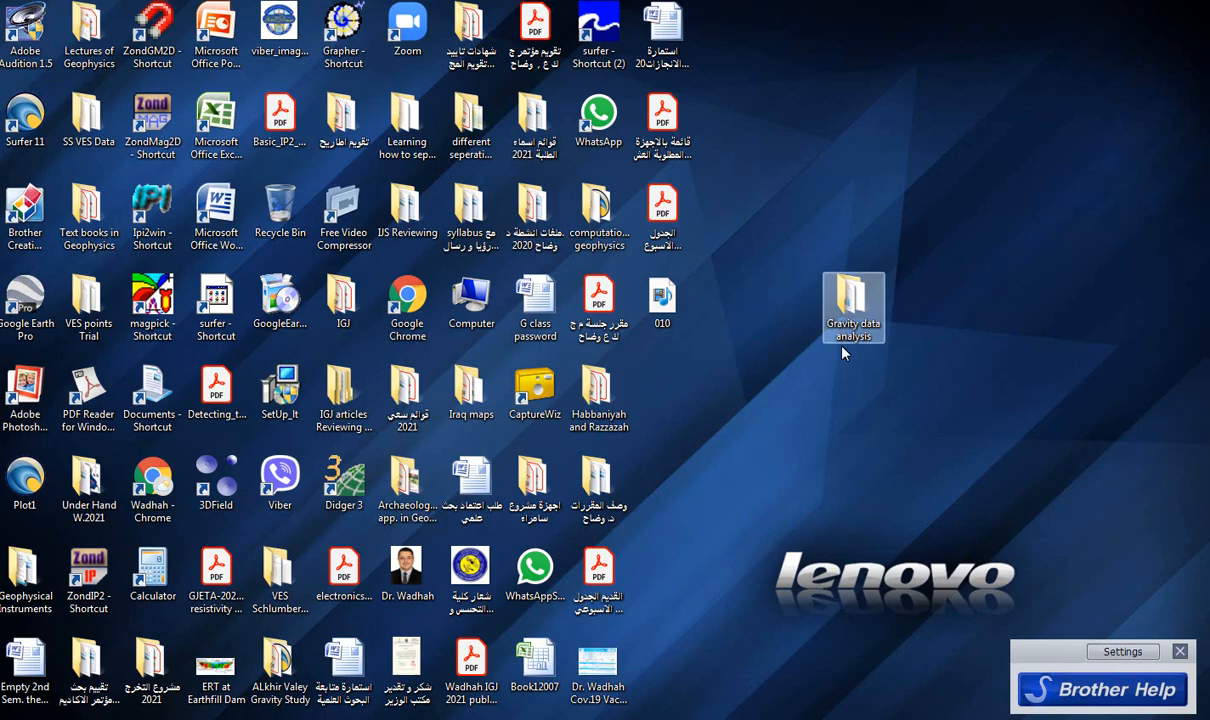
double_click(843, 320)
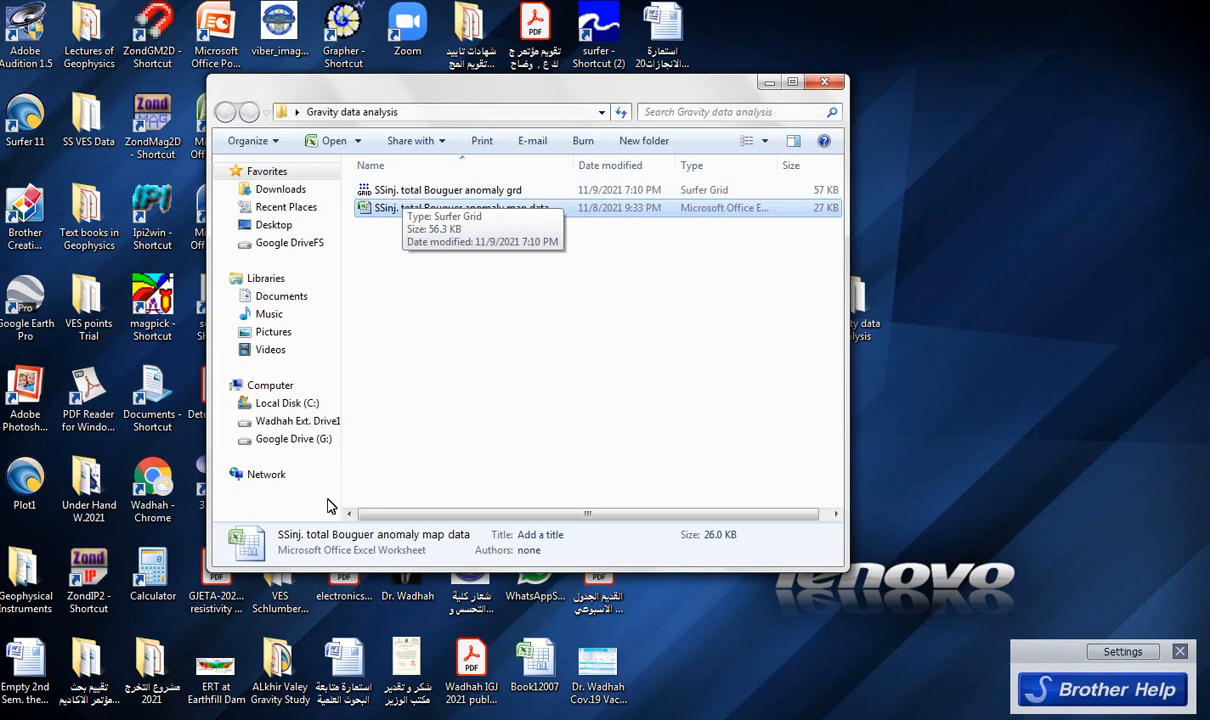
click(270, 719)
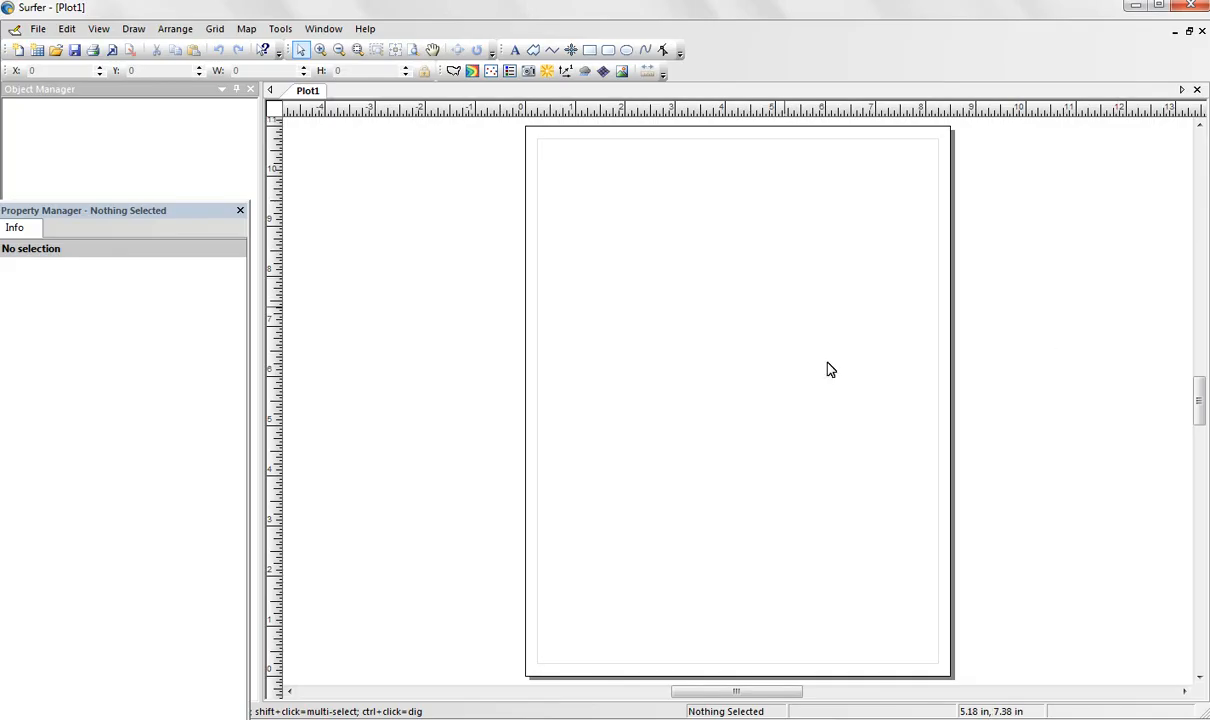
Create a new contour map from the "SSinj. total Bouguer anomaly grd" grid file.
click(246, 29)
mouse_move(270, 54)
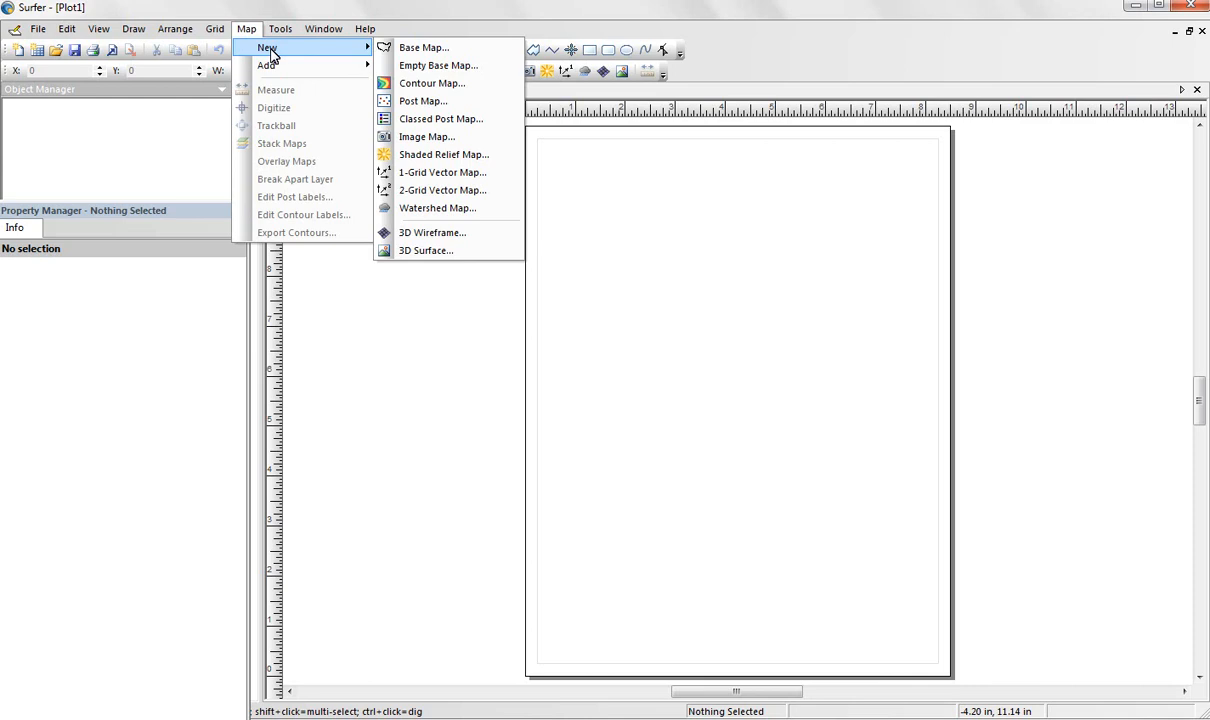
click(410, 84)
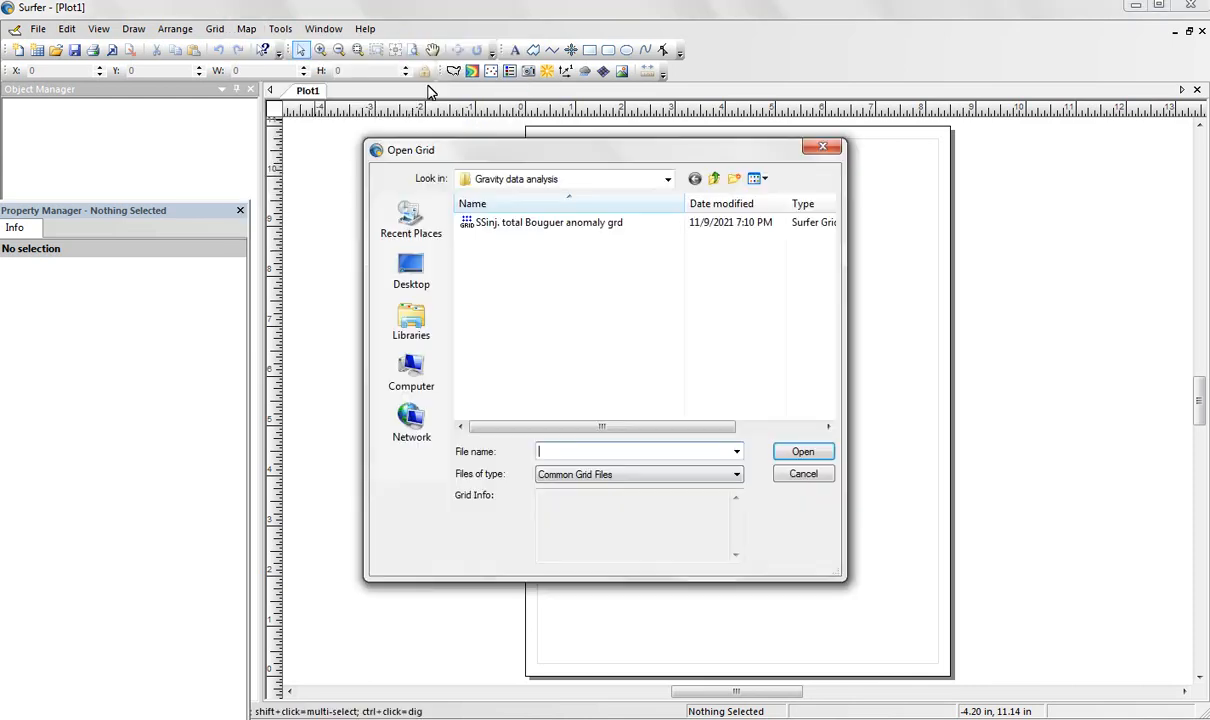
click(535, 224)
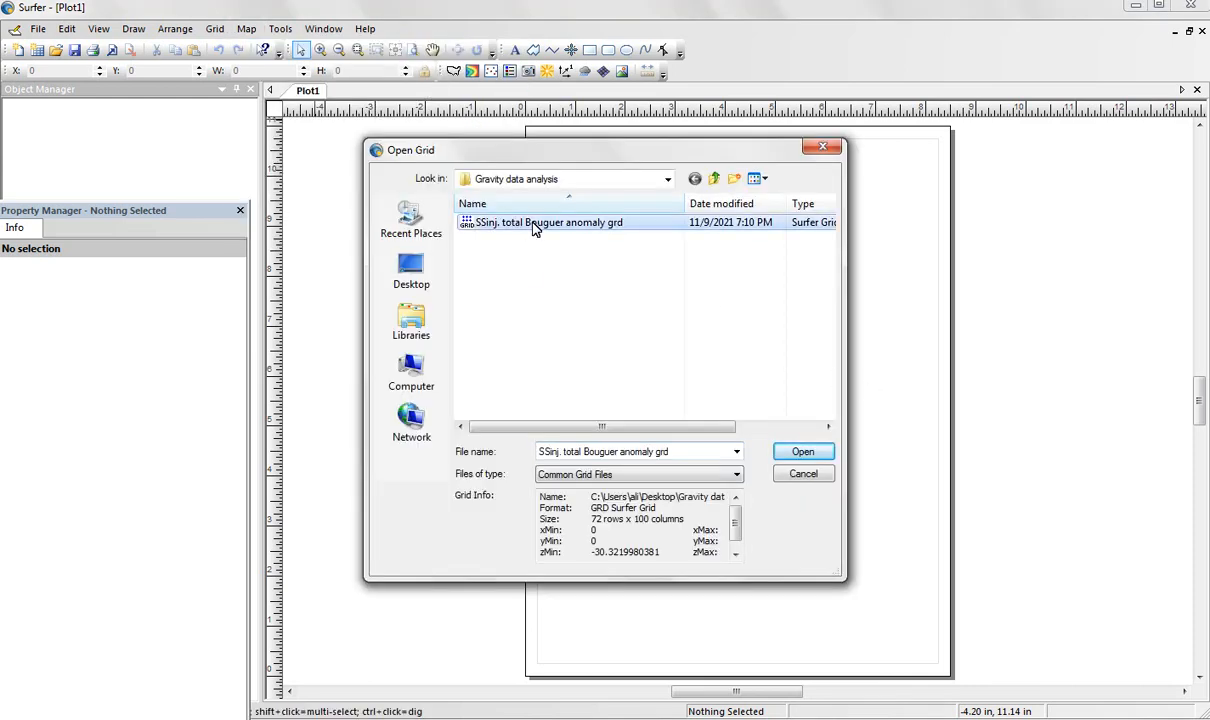
click(803, 452)
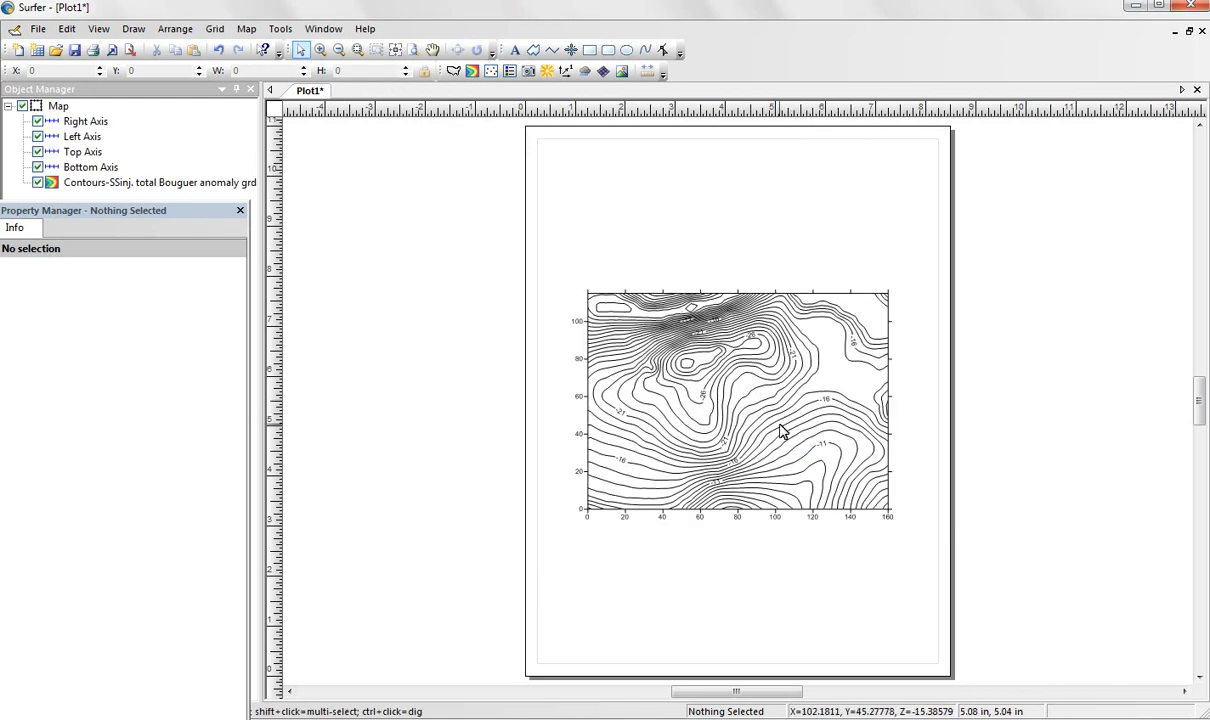
Move the contour map off the page to the empty area beside its left edge, at about X -8.25, Y 3.44 in.
drag(778, 428, 403, 412)
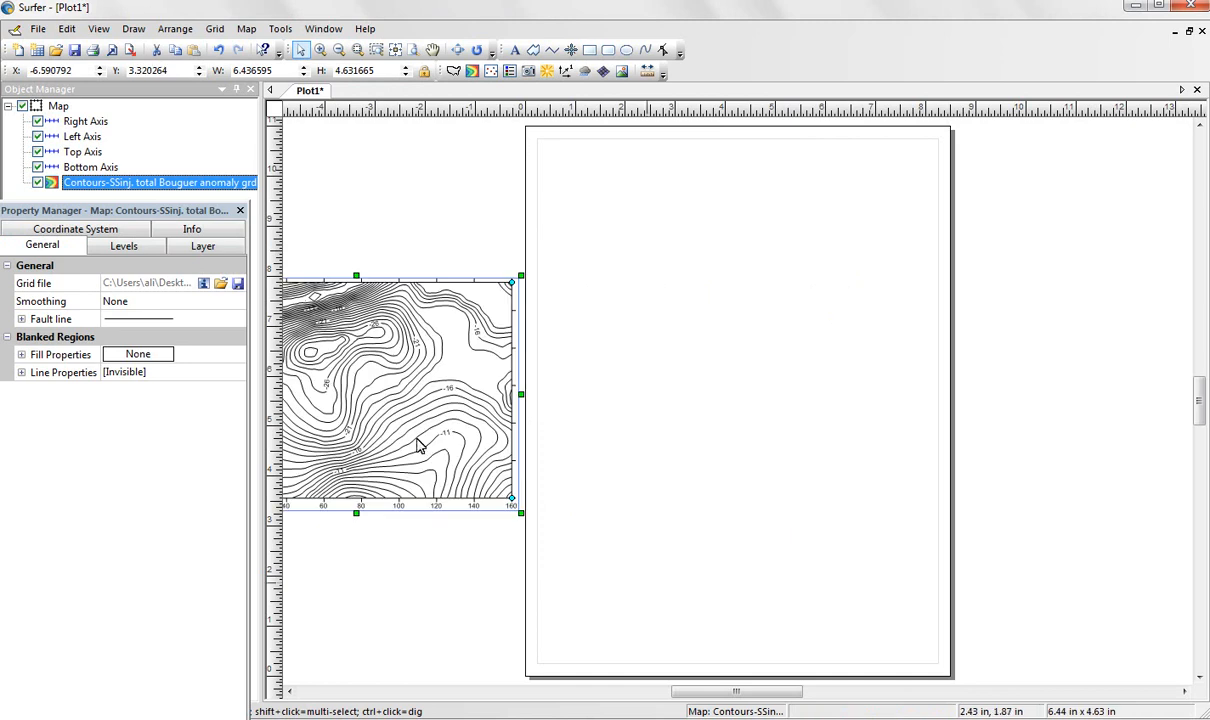
drag(764, 693, 728, 694)
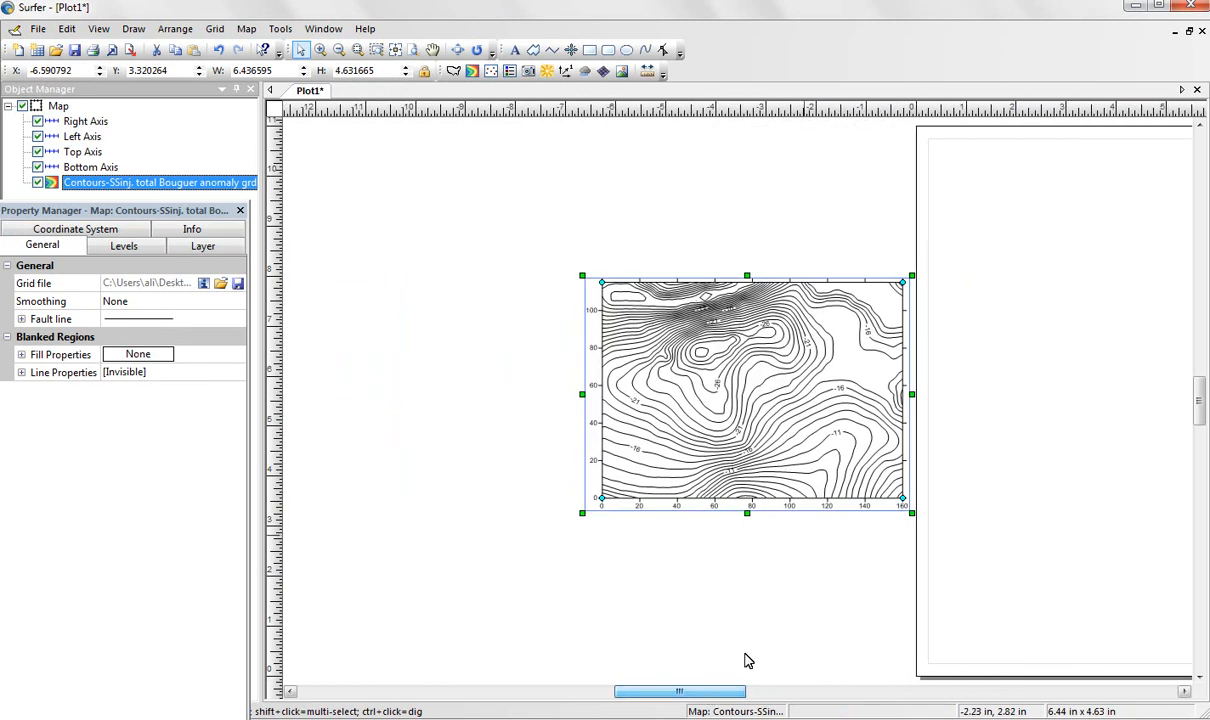
drag(787, 391, 712, 402)
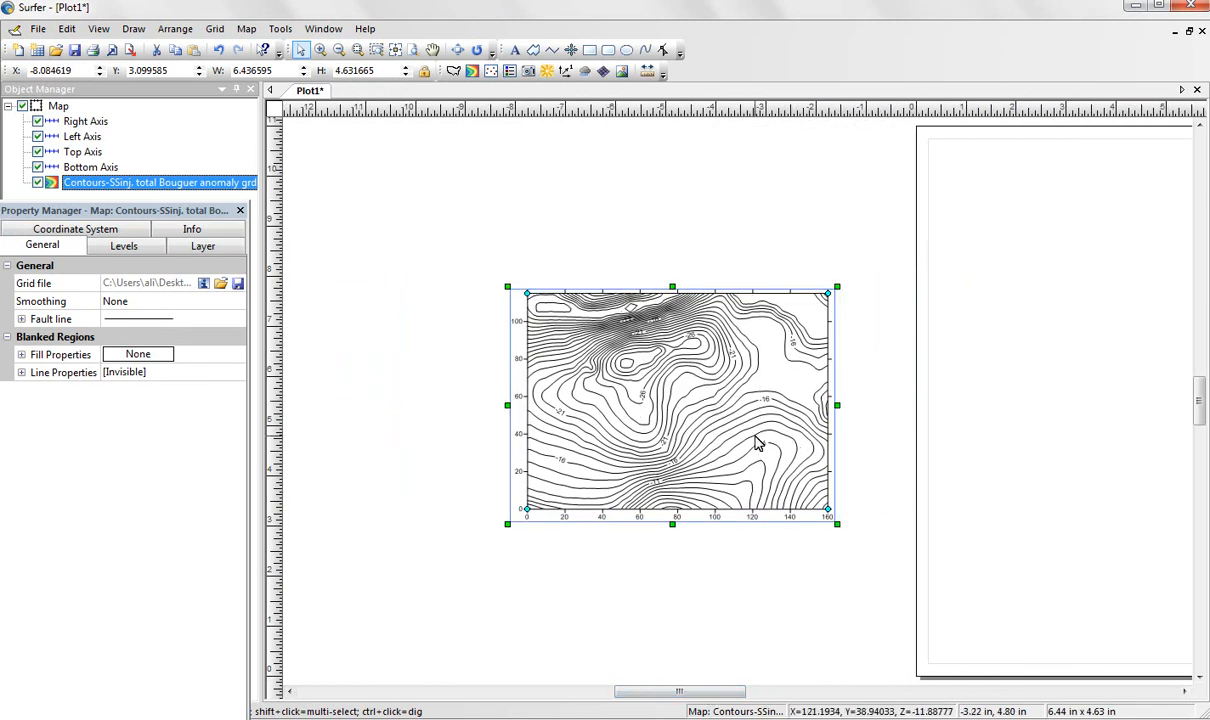
drag(759, 446, 751, 429)
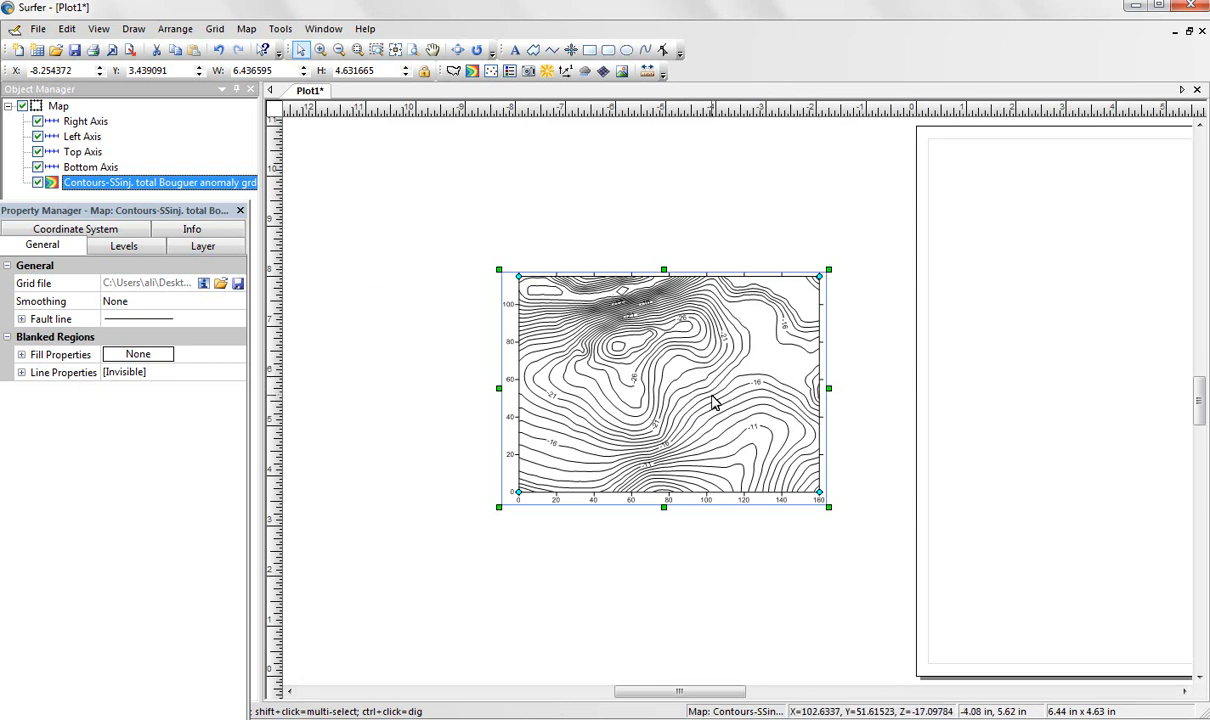
Load the "SSinj. total Bouguer anomaly map data" worksheet from the Gravity data analysis folder for gridding.
click(216, 30)
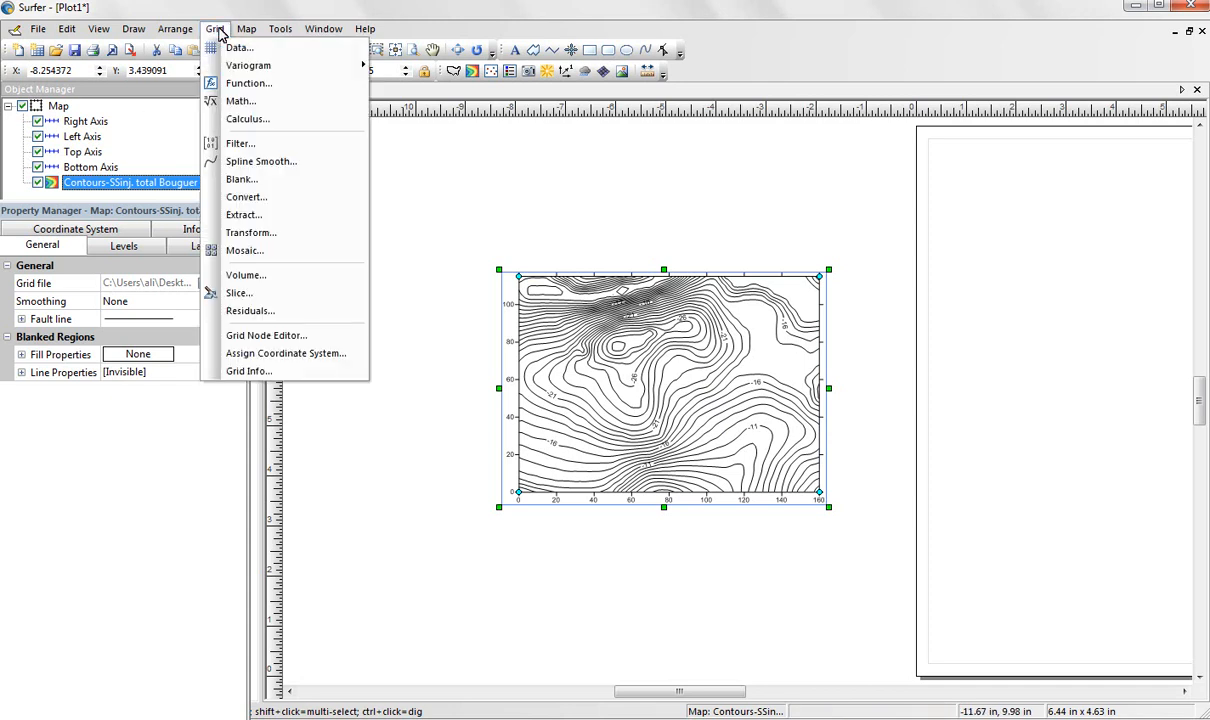
click(240, 50)
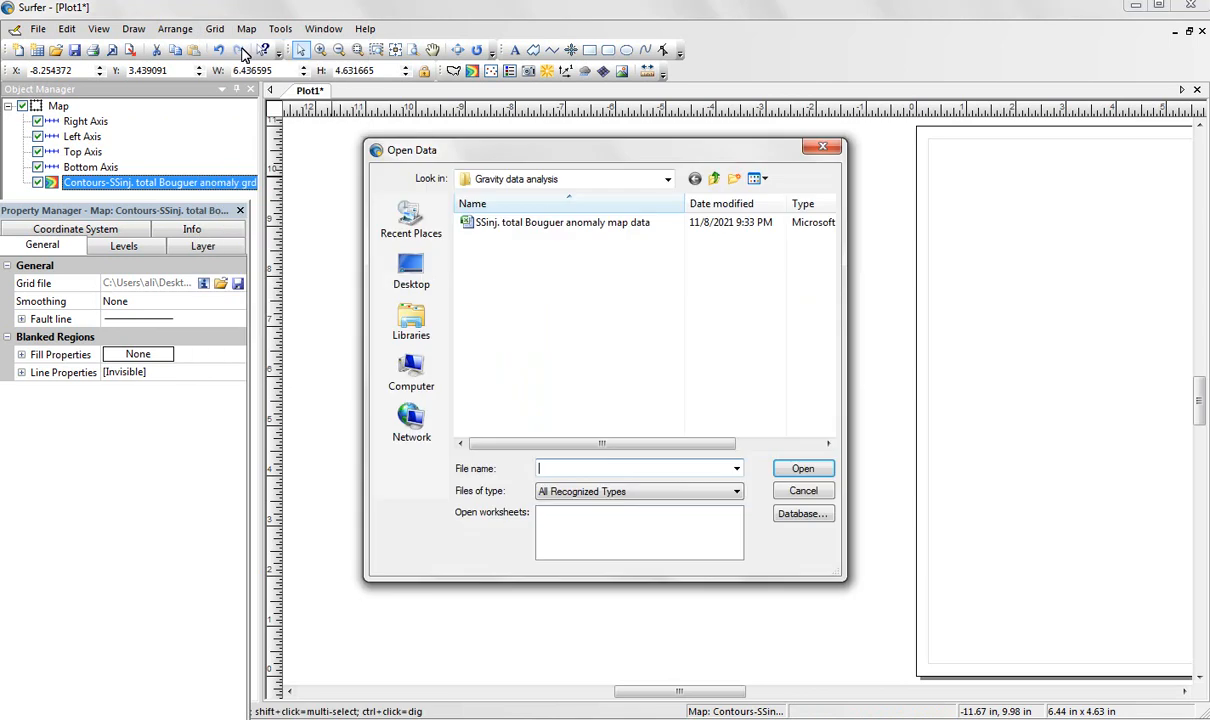
click(511, 224)
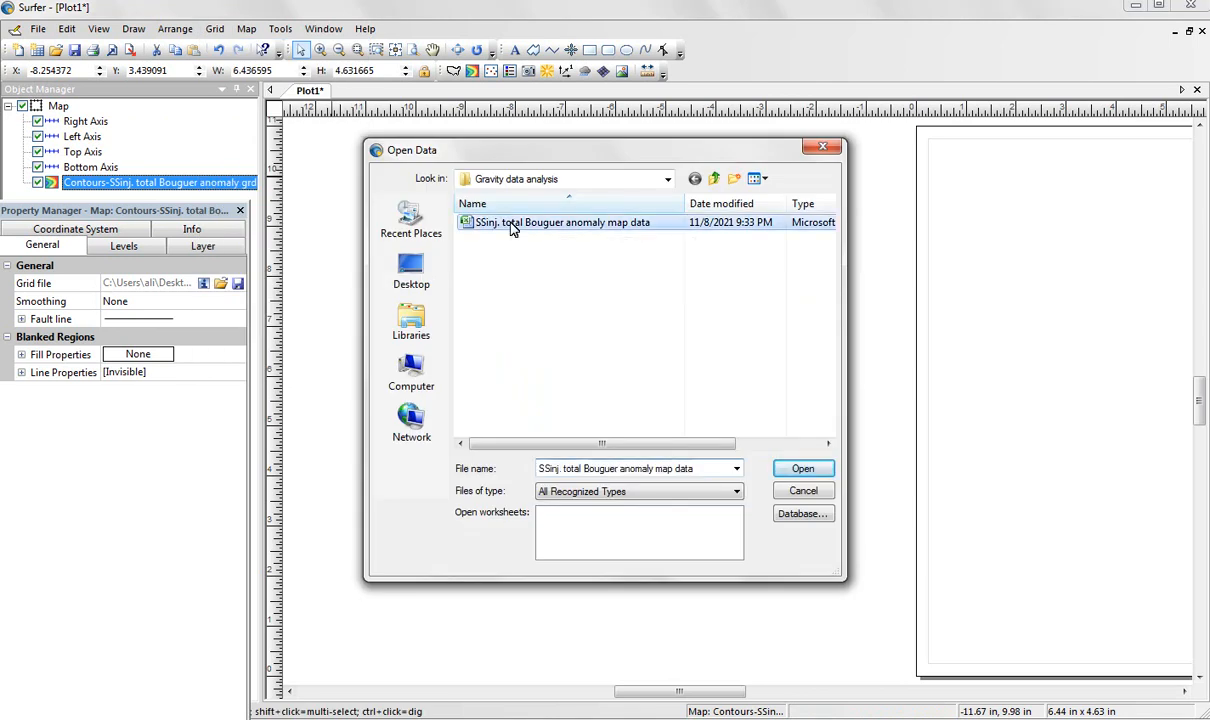
click(804, 472)
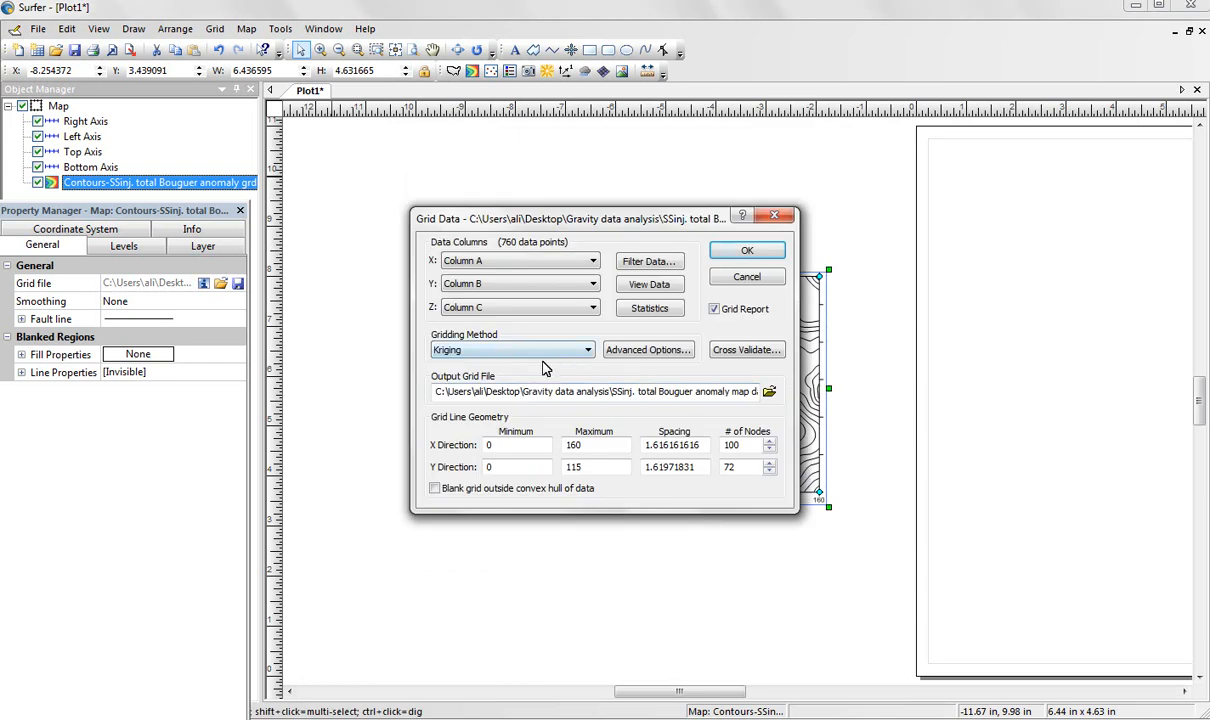
Set the gridding method to Polynomial Regression with a quadratic surface definition.
click(567, 352)
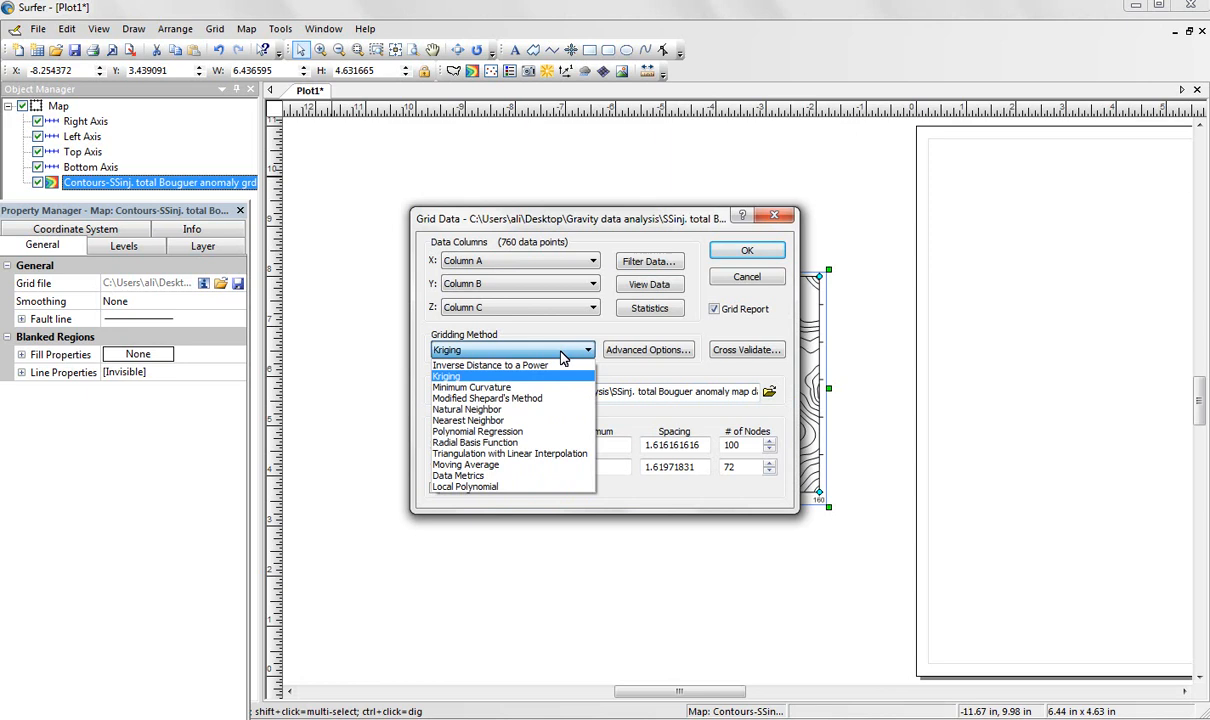
click(466, 431)
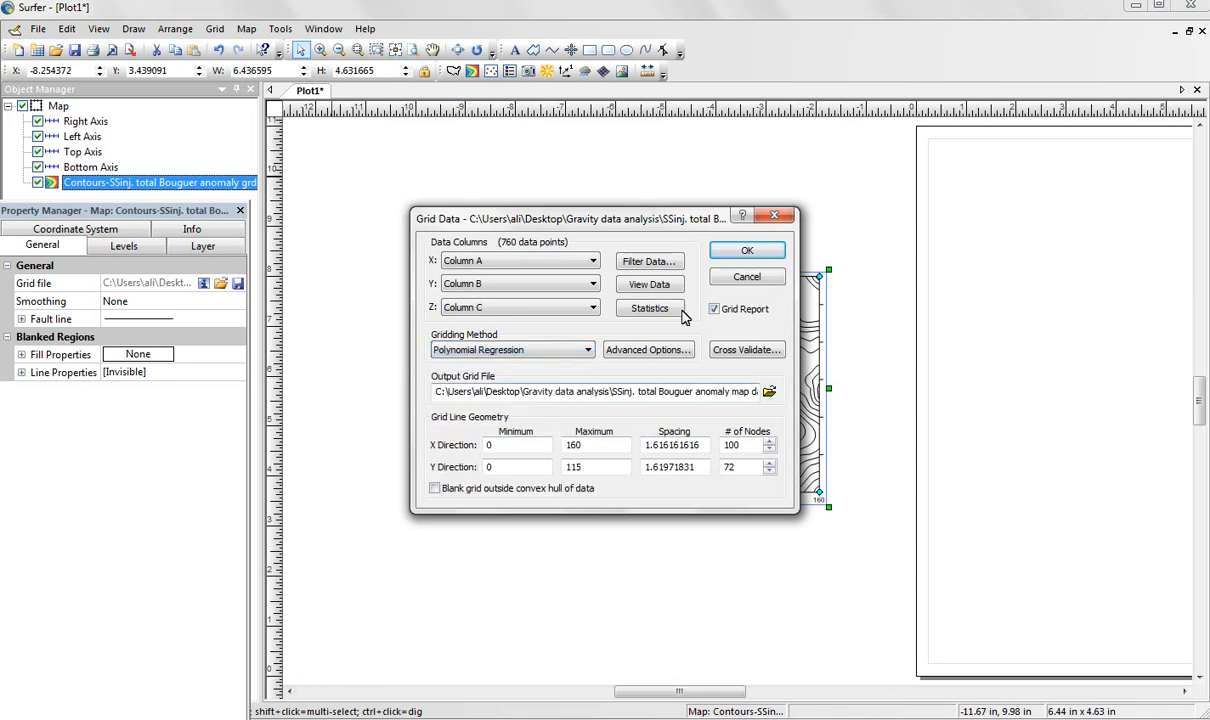
click(647, 352)
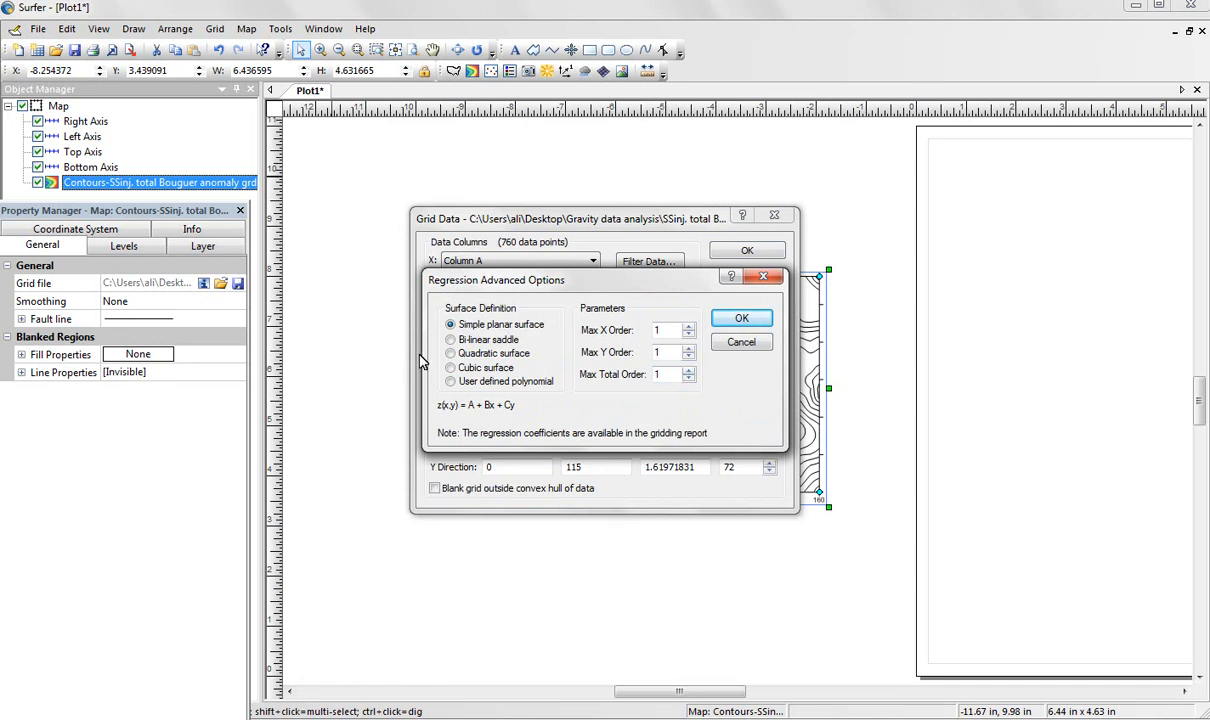
click(455, 355)
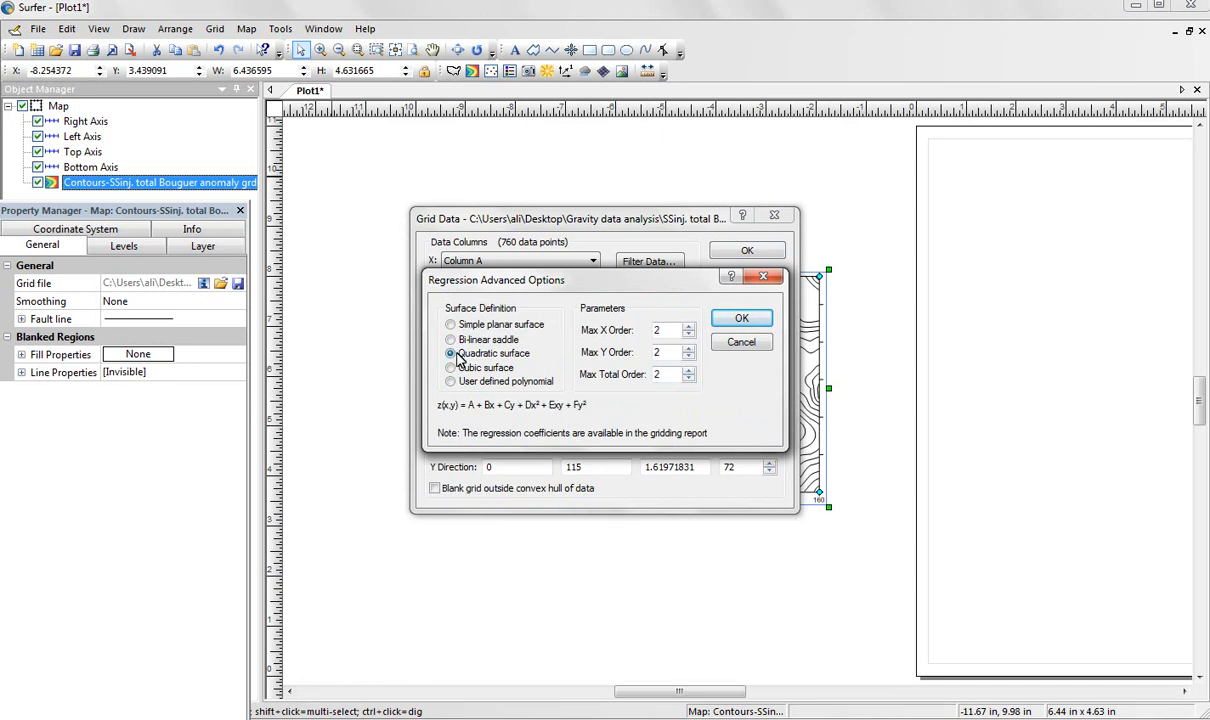
click(745, 320)
Name the output grid file "SSinj.Regionall Bouguer anomaly grd" in the Gravity data analysis folder, as a Surfer 7 Binary Grid.
click(765, 393)
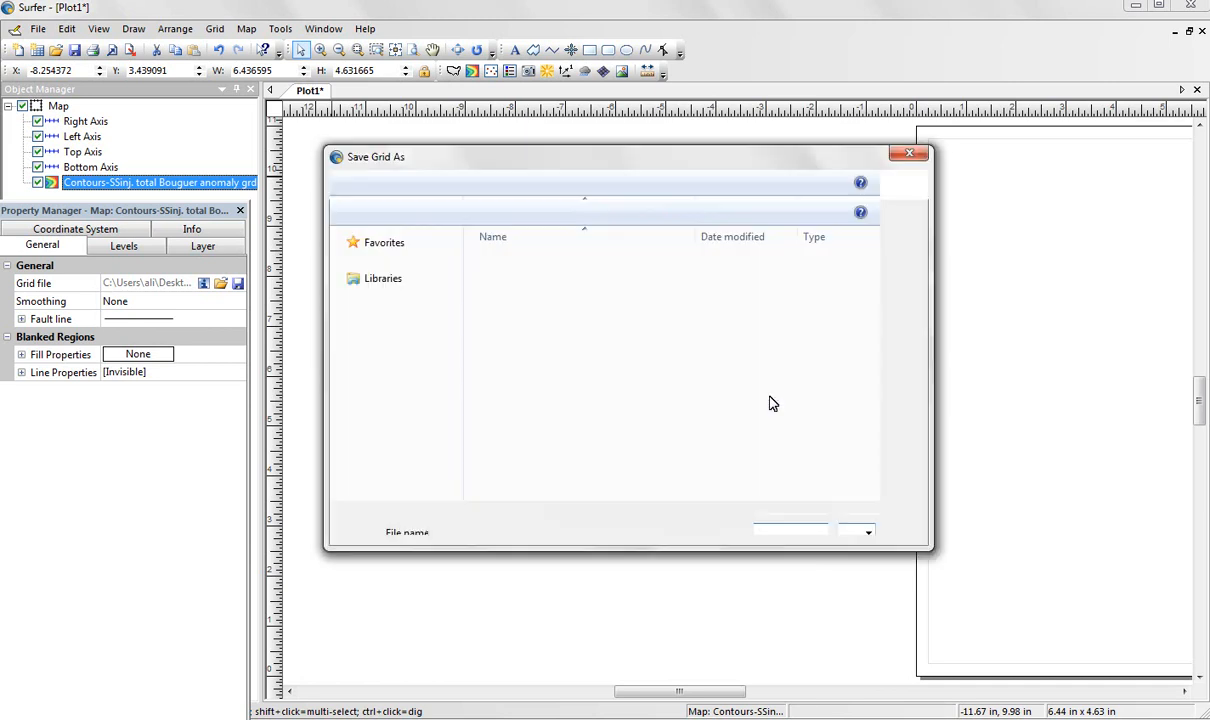
click(470, 463)
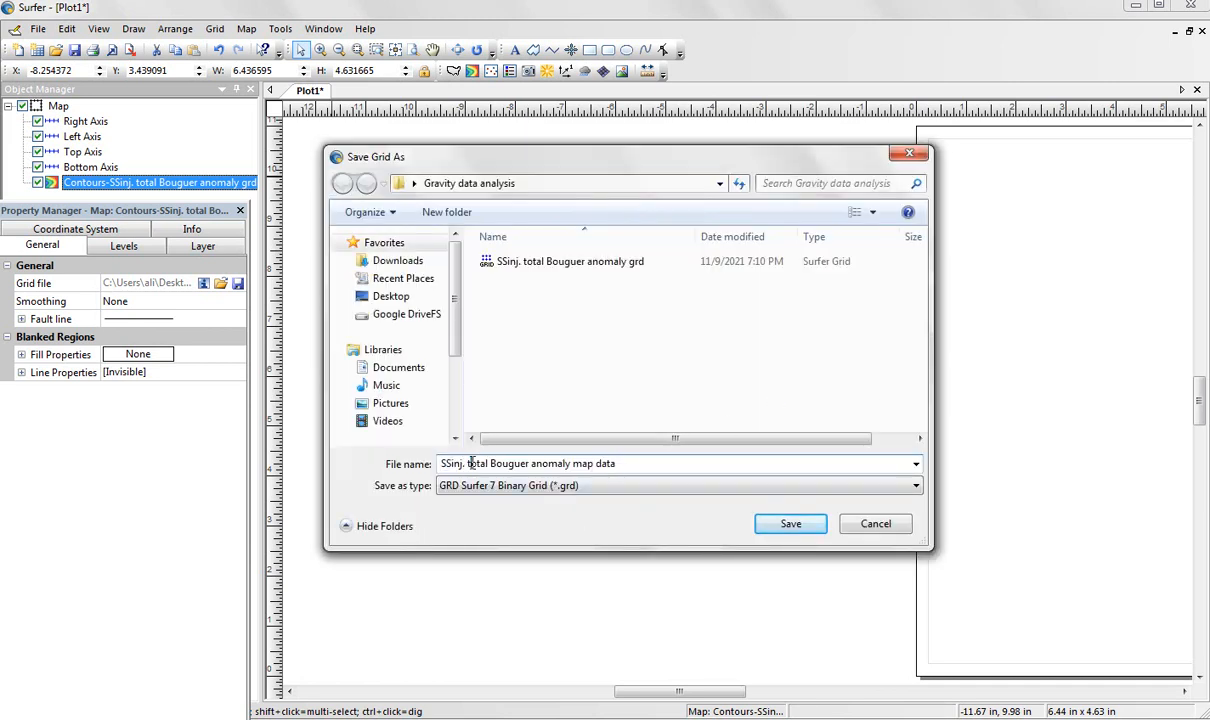
drag(466, 465, 478, 467)
text(Regio)
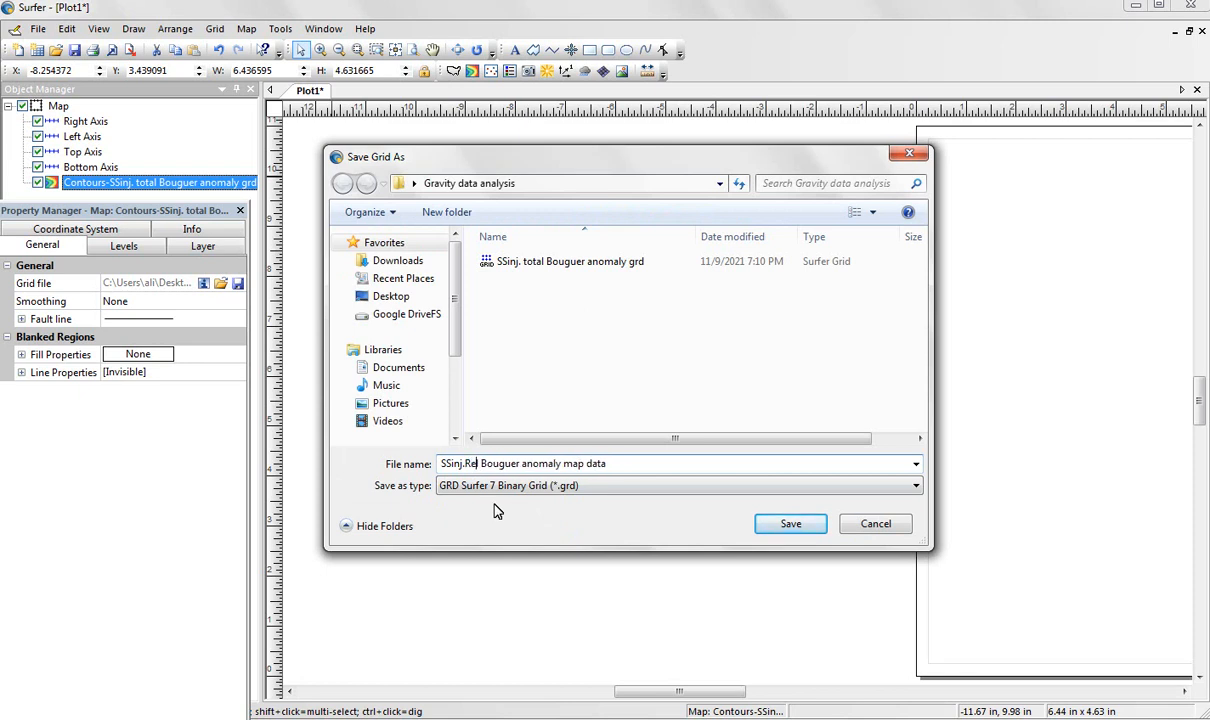
text(nal)
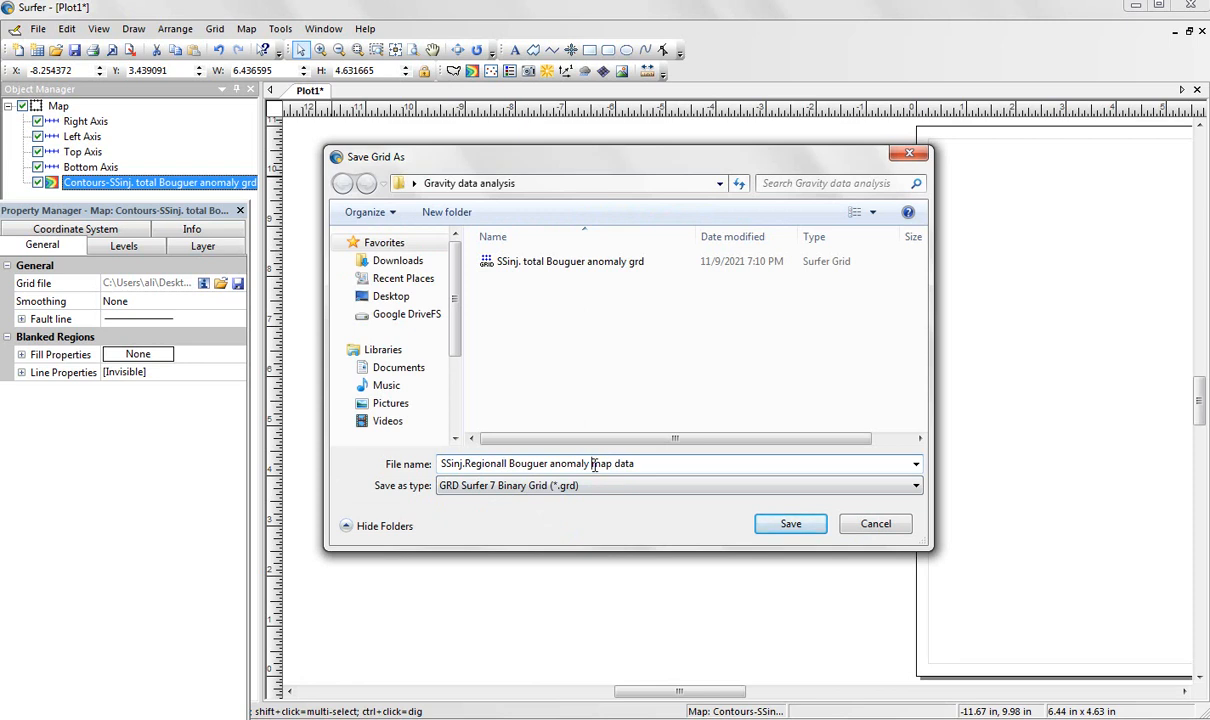
drag(592, 465, 641, 461)
text(gr)
click(787, 524)
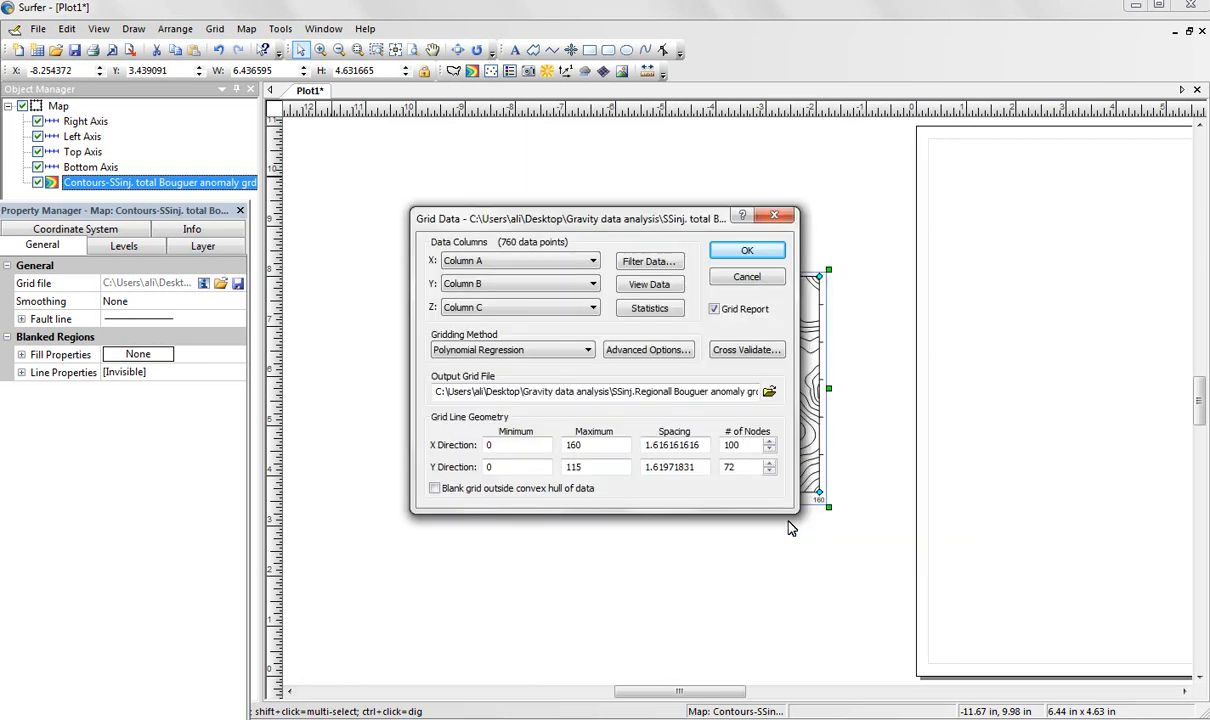
Generate the regional grid file and close the gridding report without saving it.
click(728, 250)
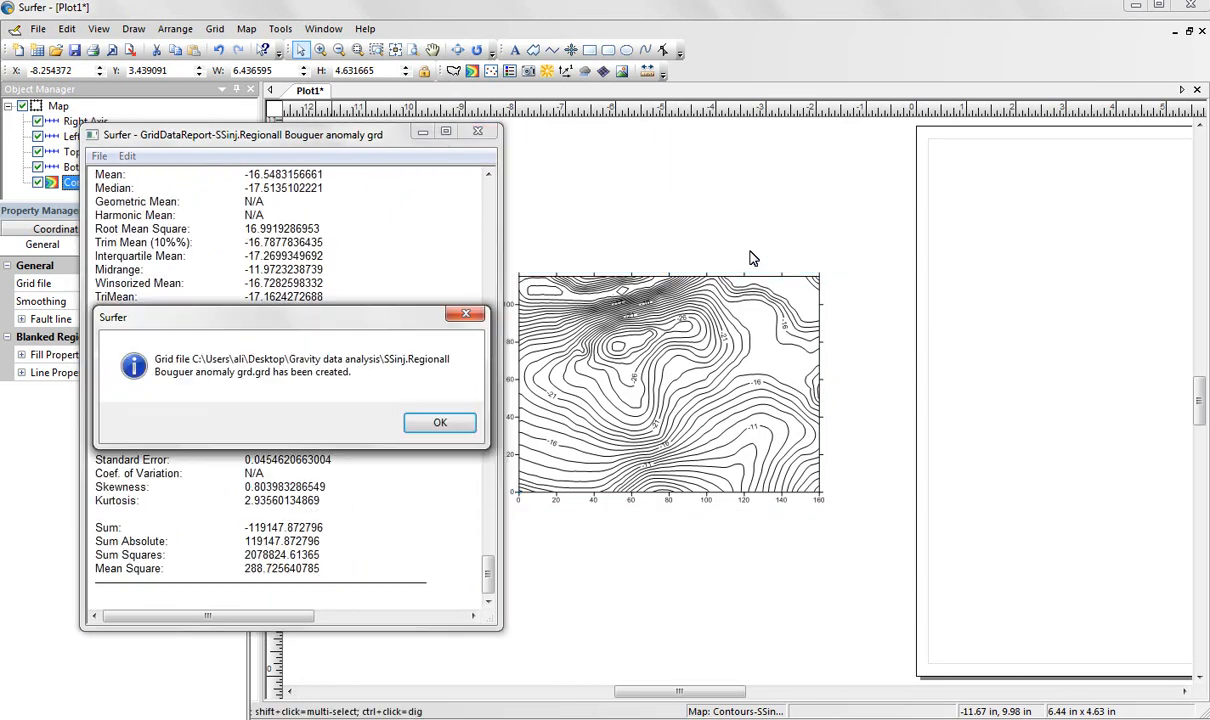
click(448, 427)
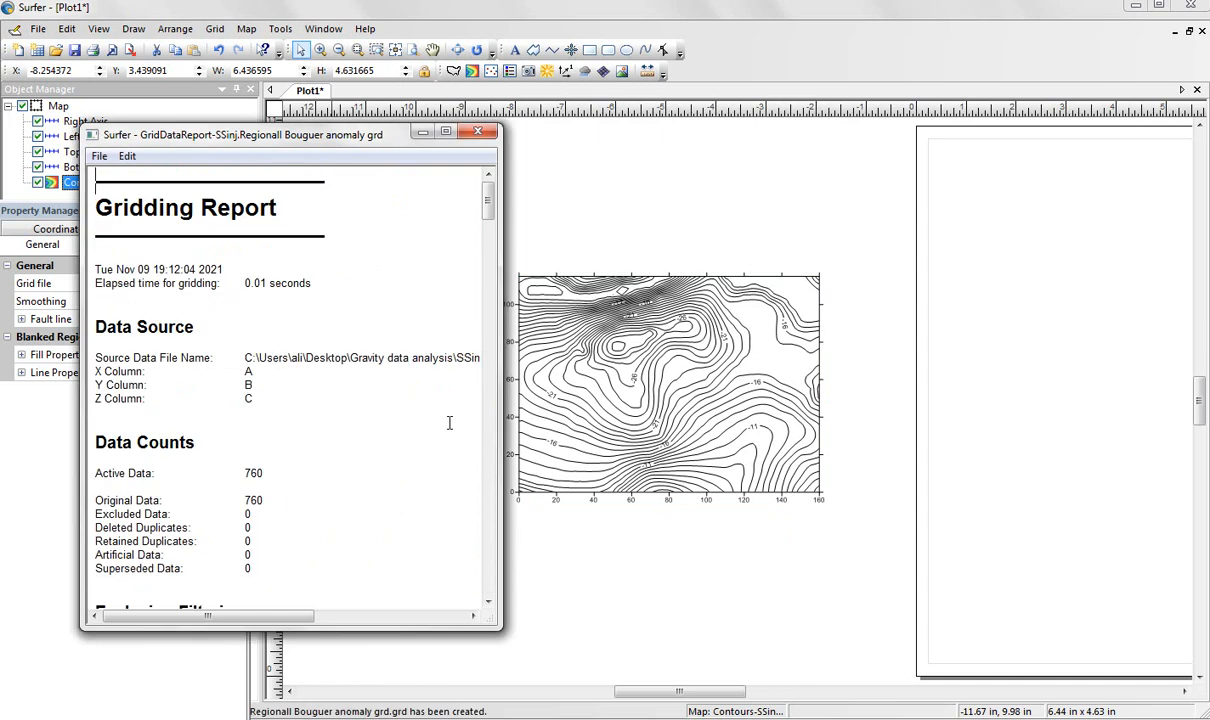
click(480, 134)
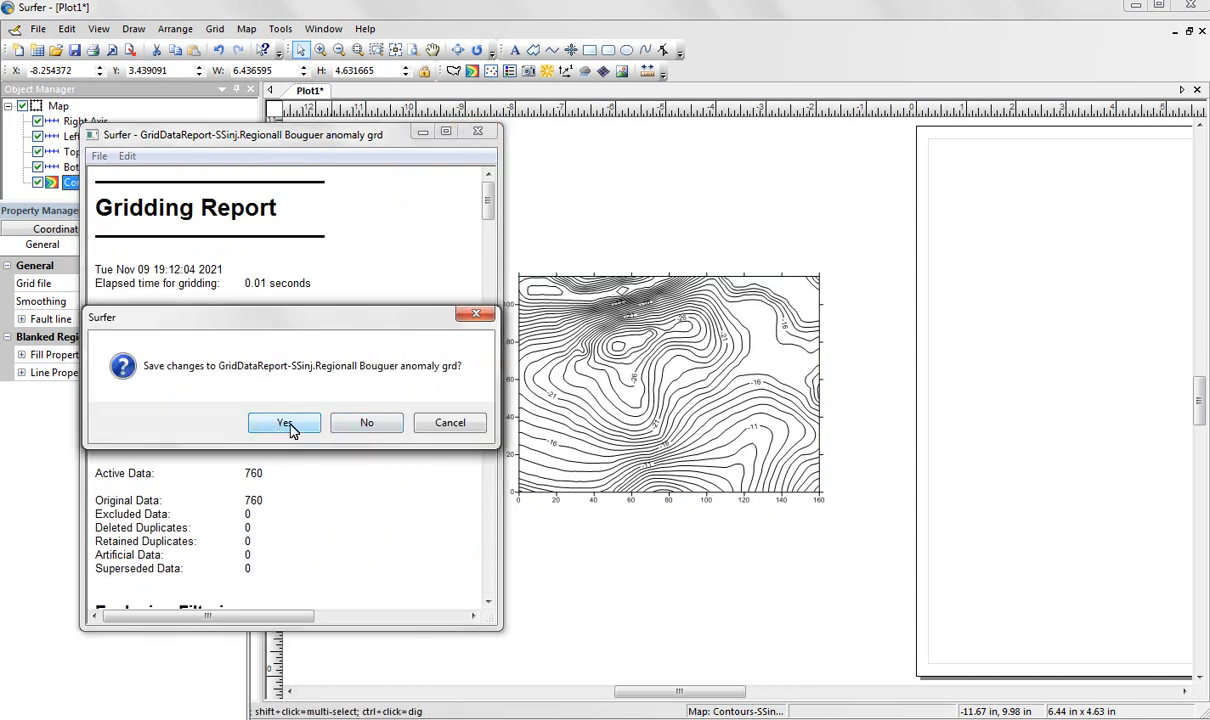
click(362, 427)
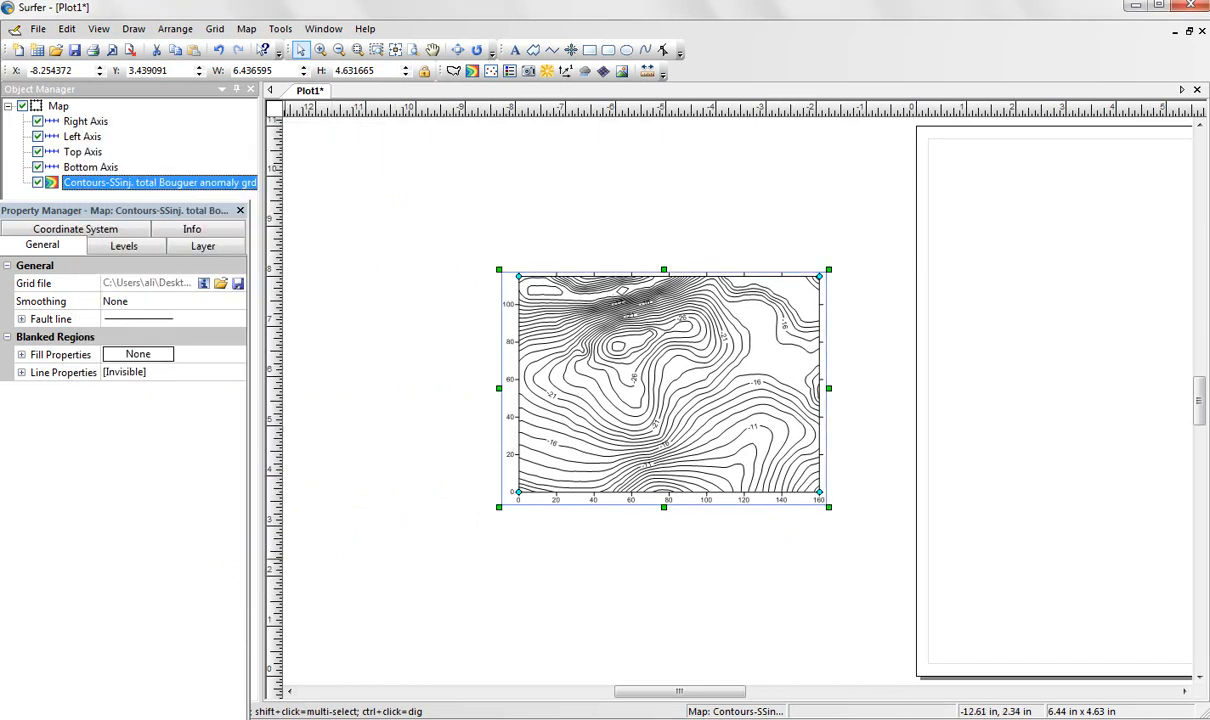
Check the Gravity data analysis folder for the regional grid file and return to Surfer.
key(alt+Tab)
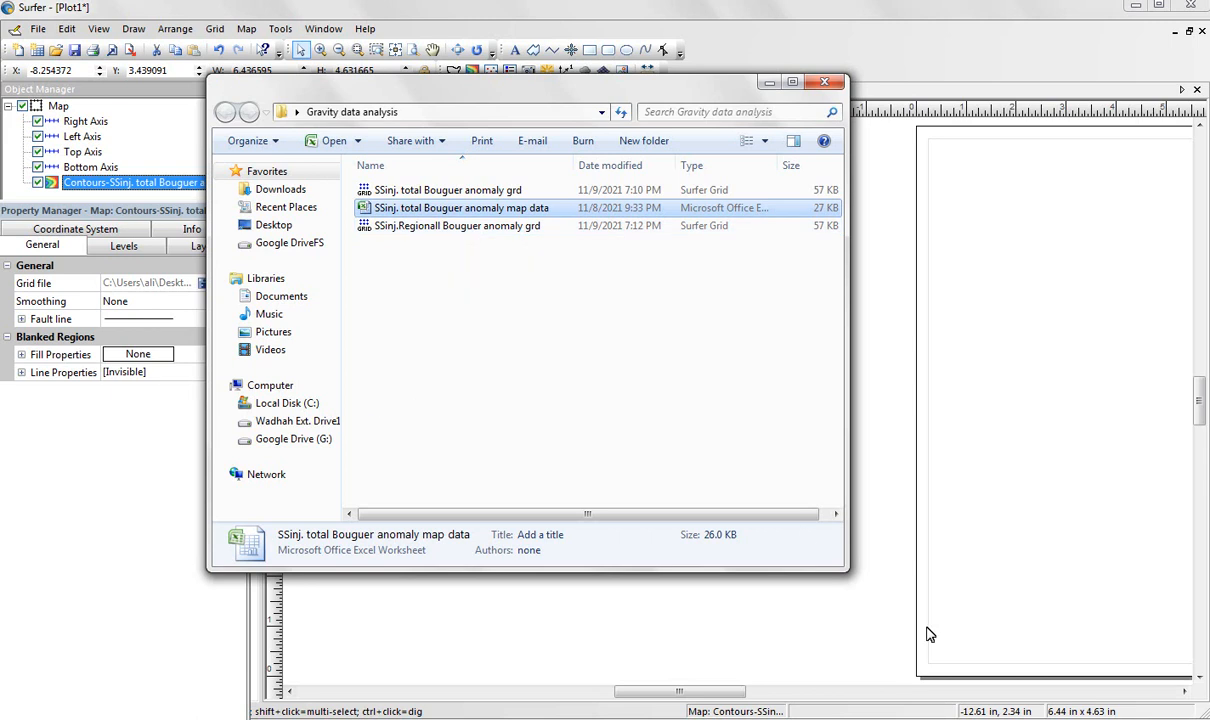
click(1035, 420)
Create a new contour map from the "SSinj.Regionall Bouguer anomaly grd" grid file.
drag(702, 697, 808, 700)
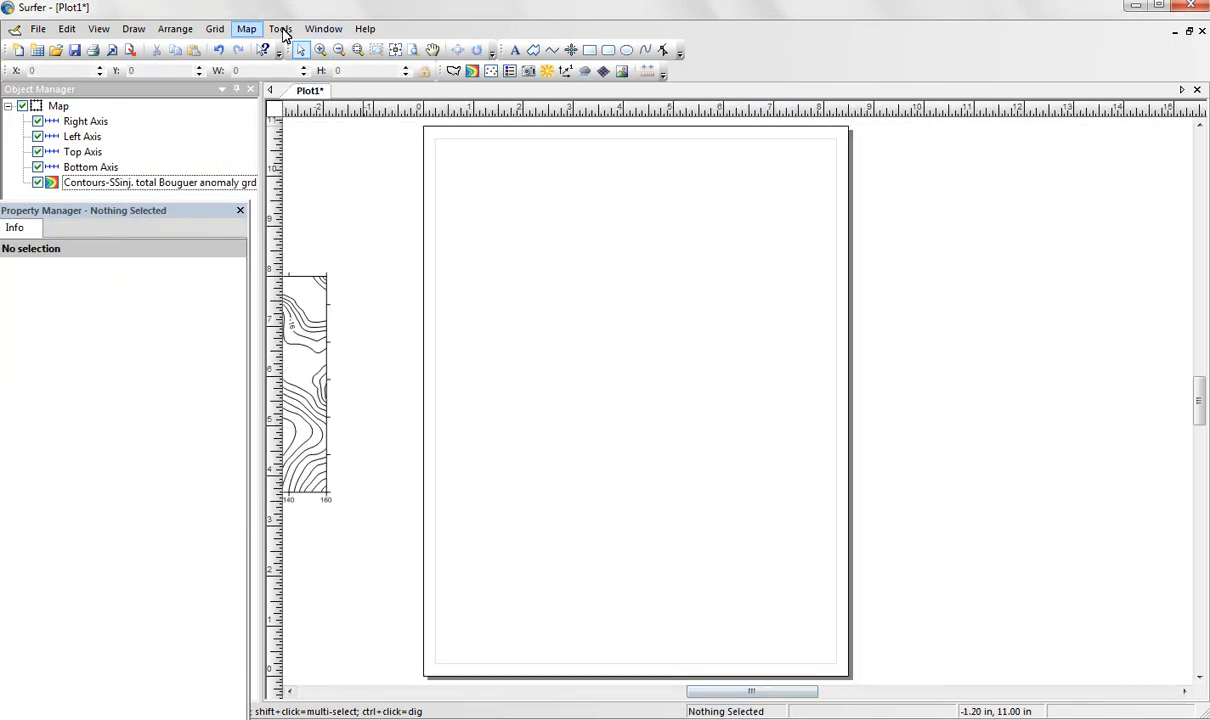
click(246, 29)
mouse_move(275, 46)
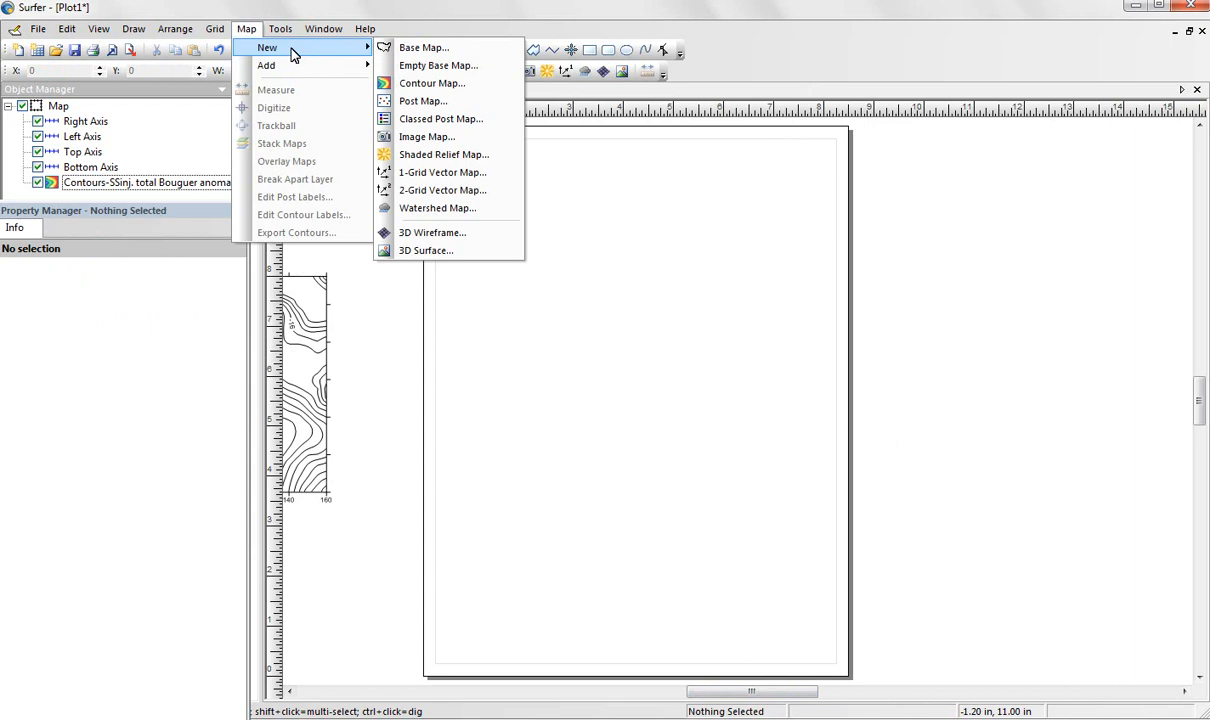
click(433, 84)
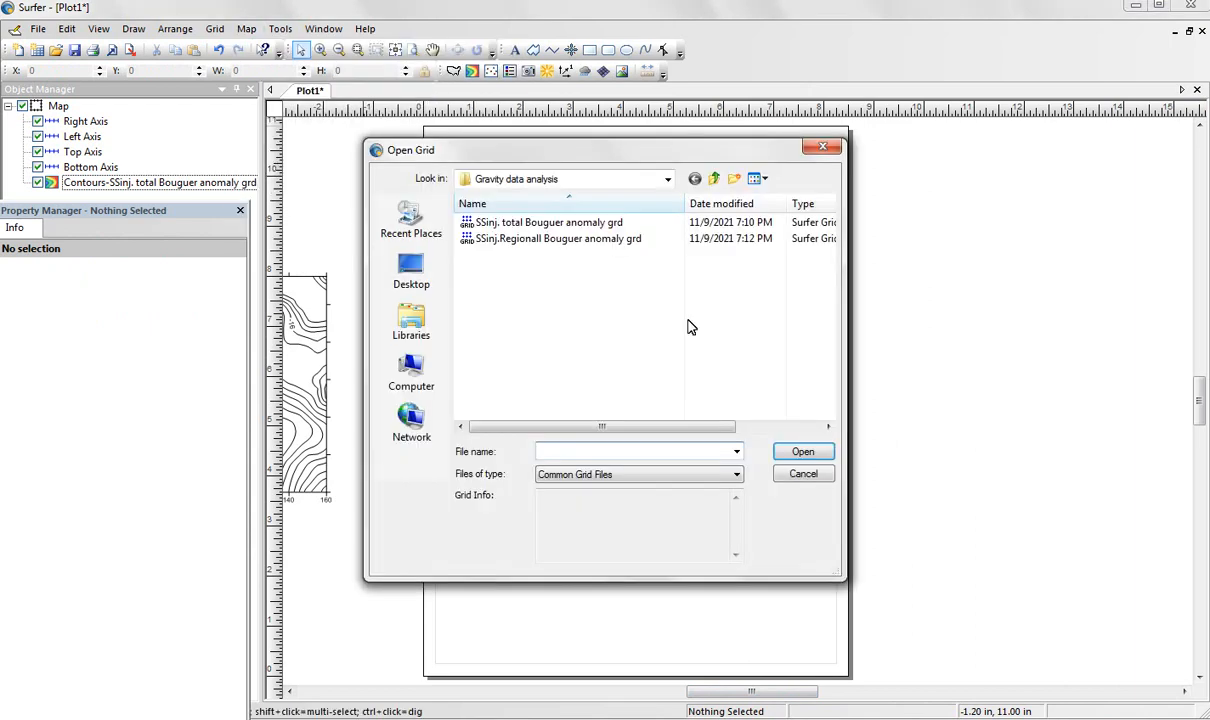
click(548, 240)
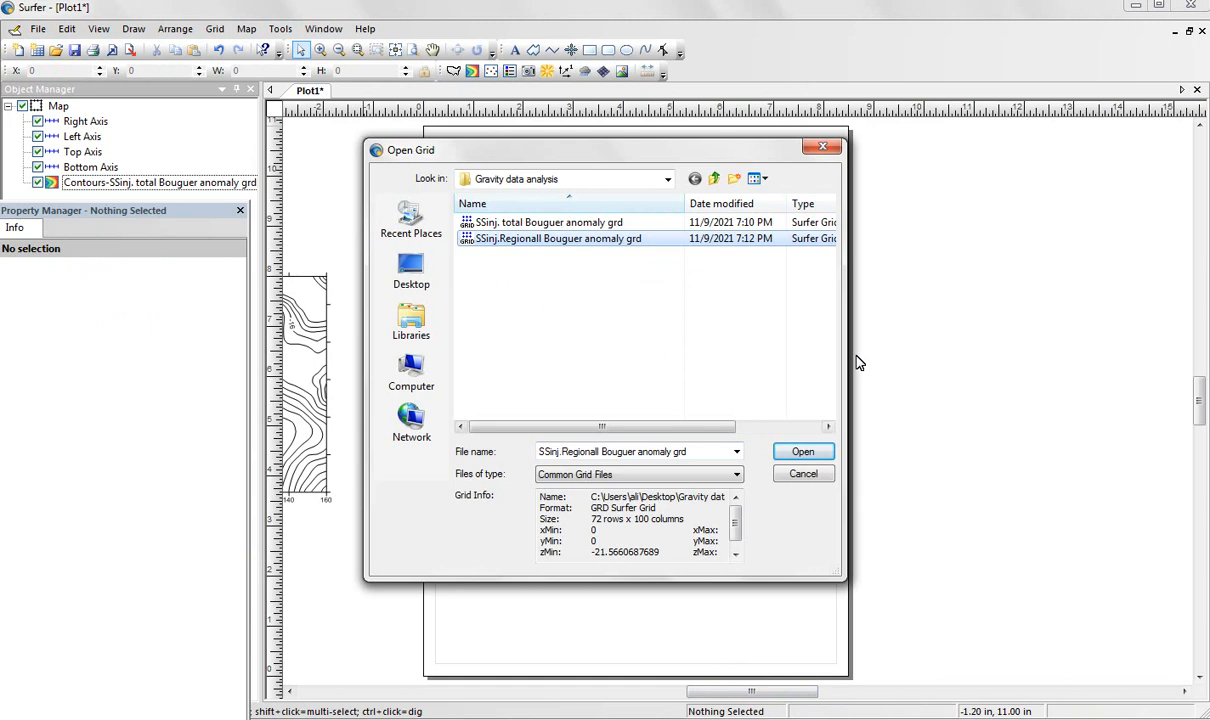
click(818, 455)
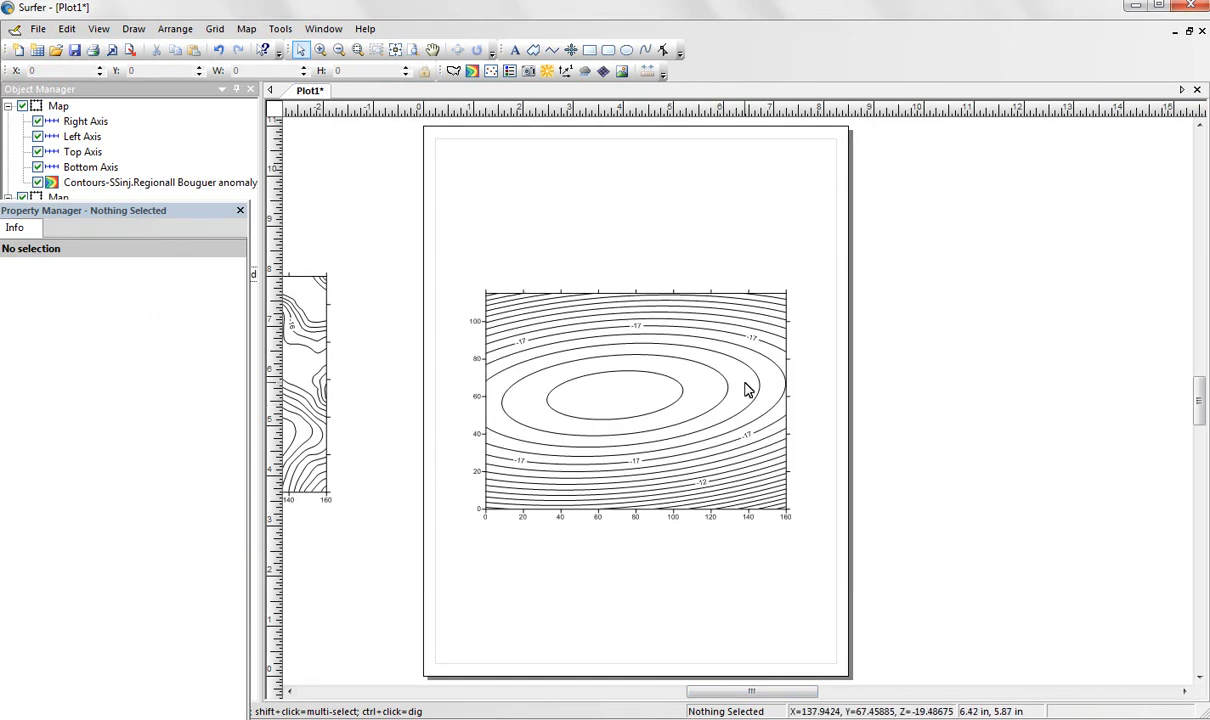
Move the regional contour map off the page to the left side of the total Bouguer map, at about X -15.21, Y 3.39 in.
click(727, 393)
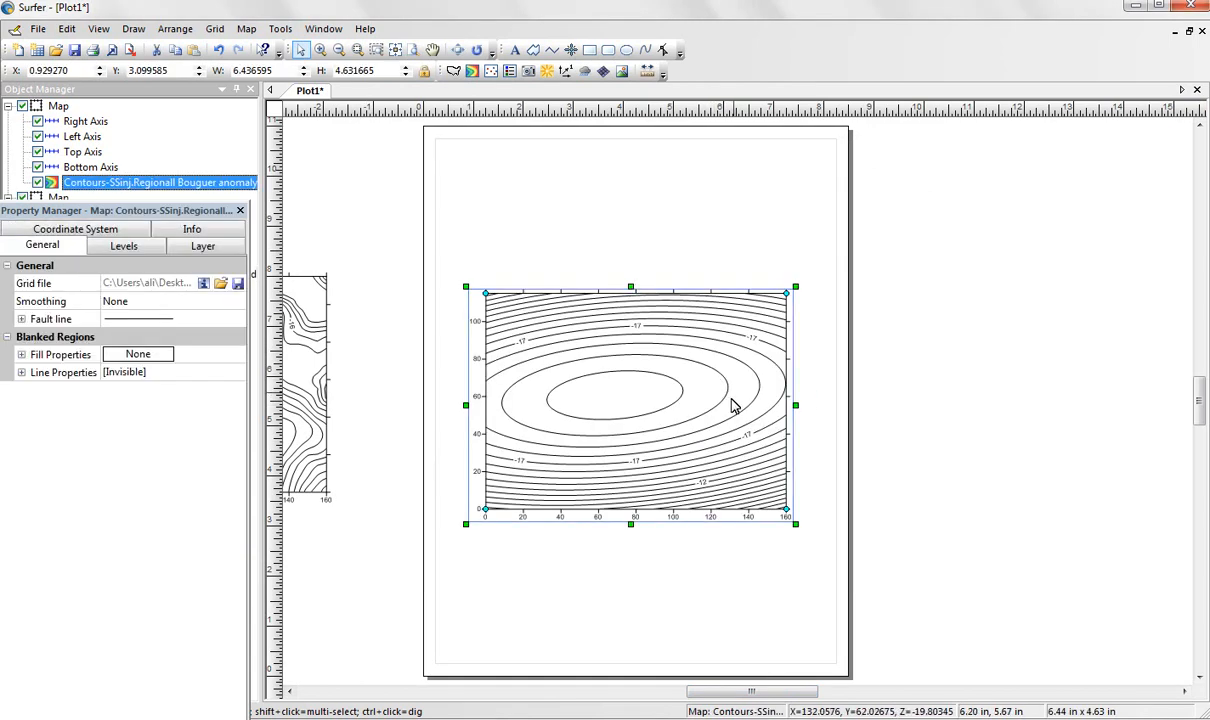
drag(752, 398, 634, 366)
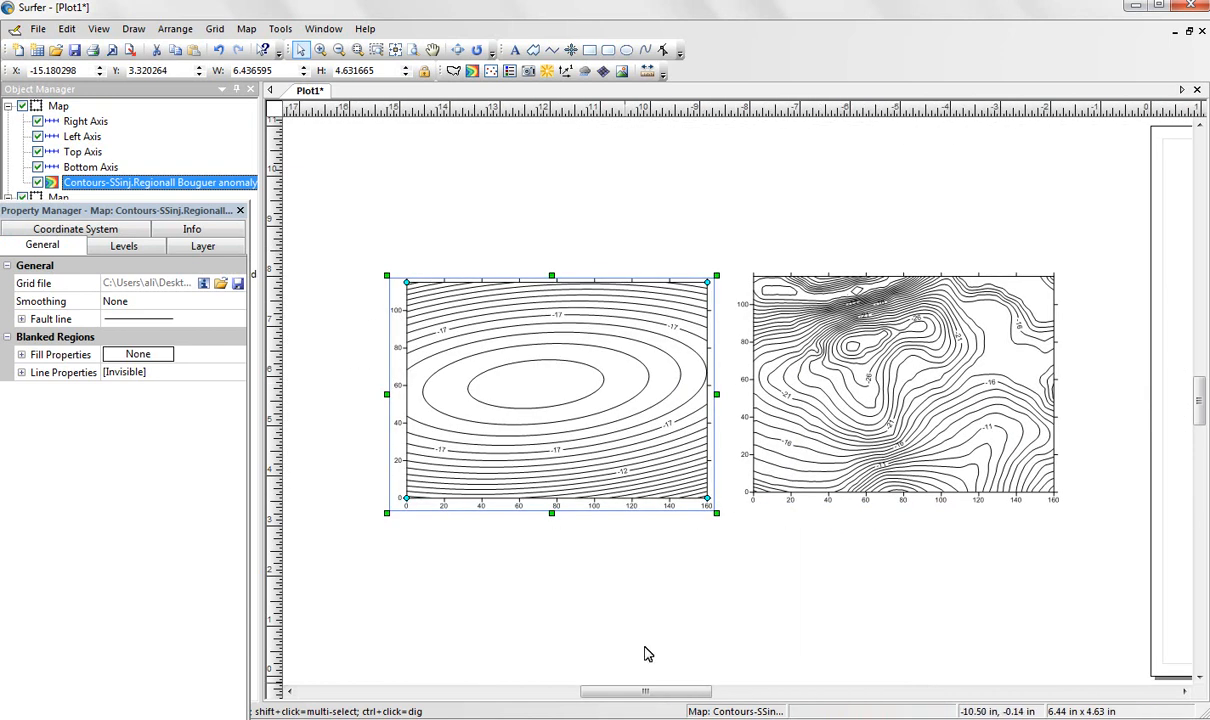
mouse_move(646, 692)
mouse_down()
mouse_move(667, 692)
mouse_move(655, 692)
mouse_up()
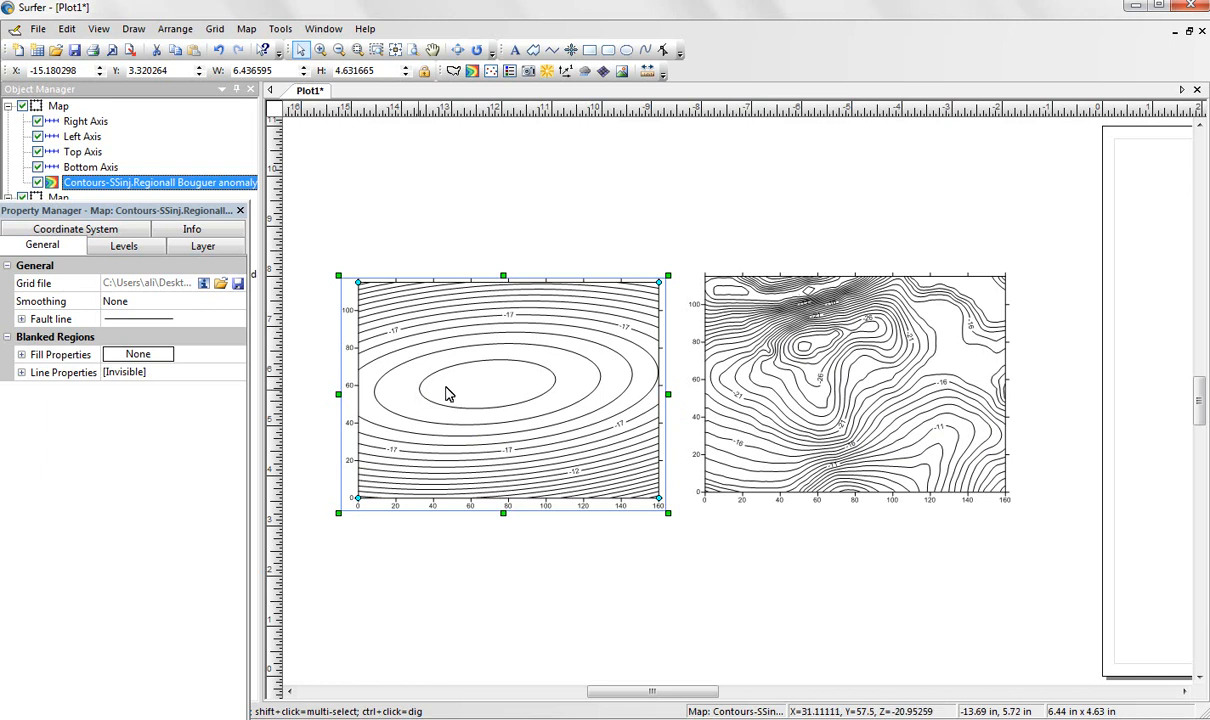
drag(471, 382, 472, 376)
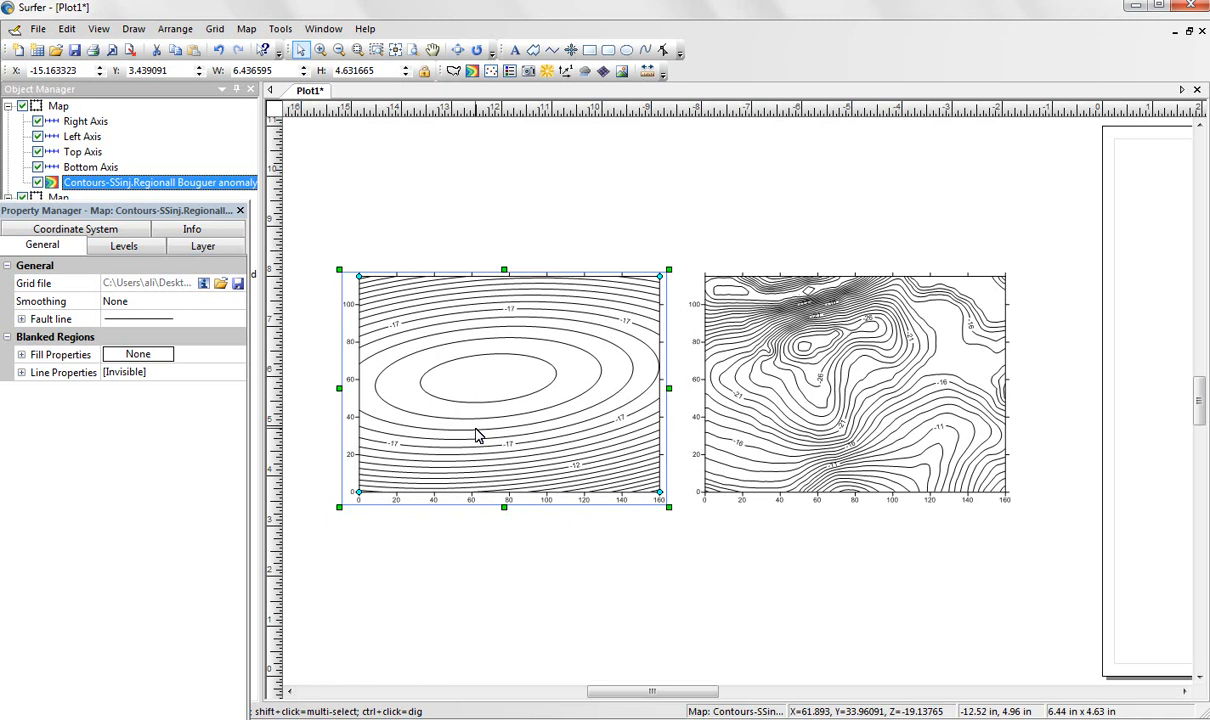
drag(478, 437, 508, 432)
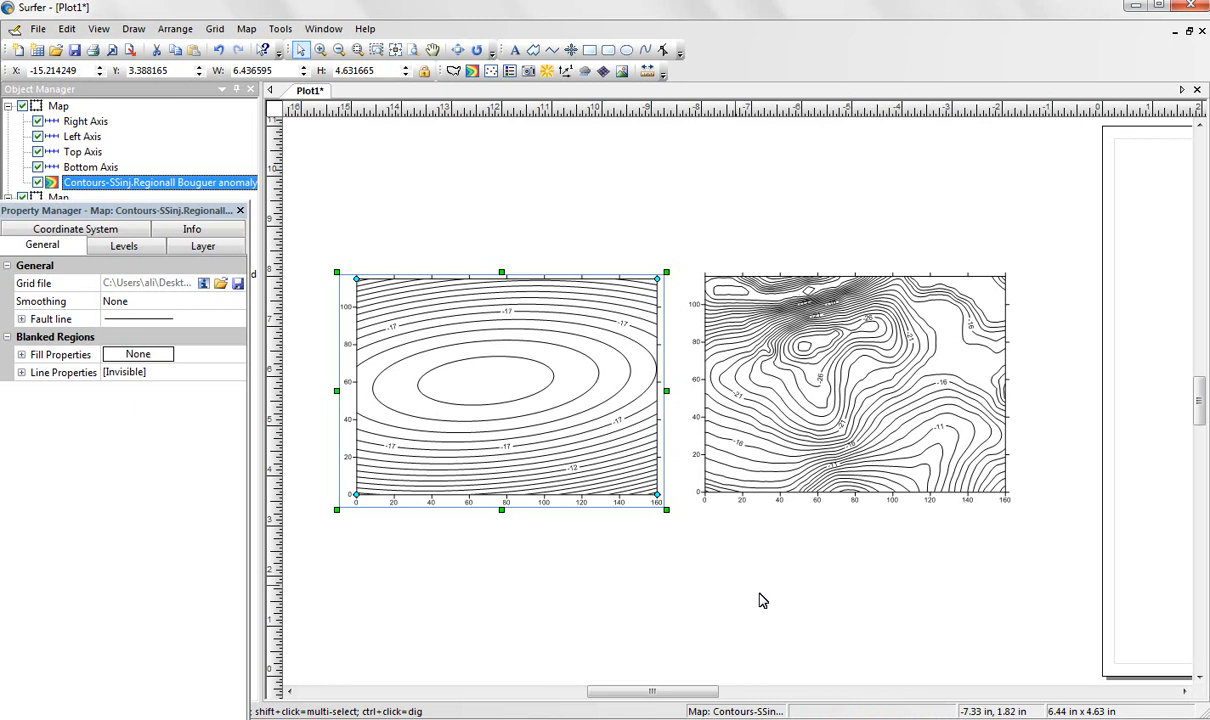
Save the plot as a Surfer file named "Gravity analysis" in the Gravity data analysis folder.
click(38, 30)
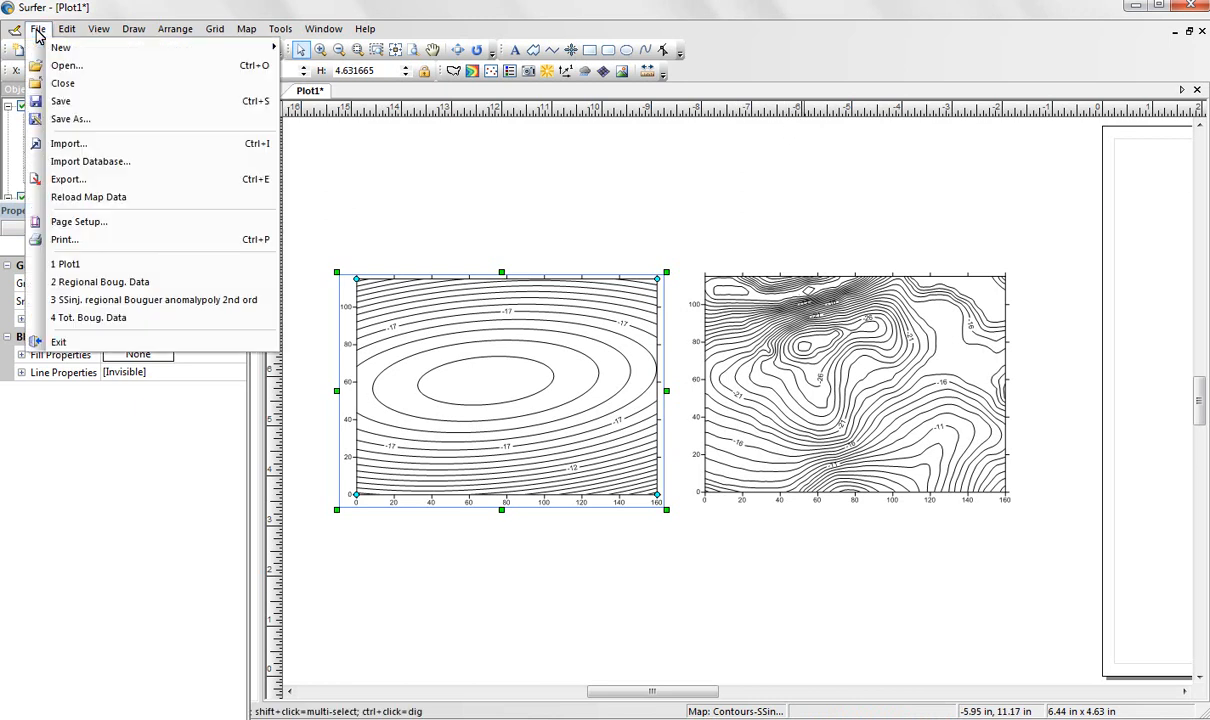
click(73, 108)
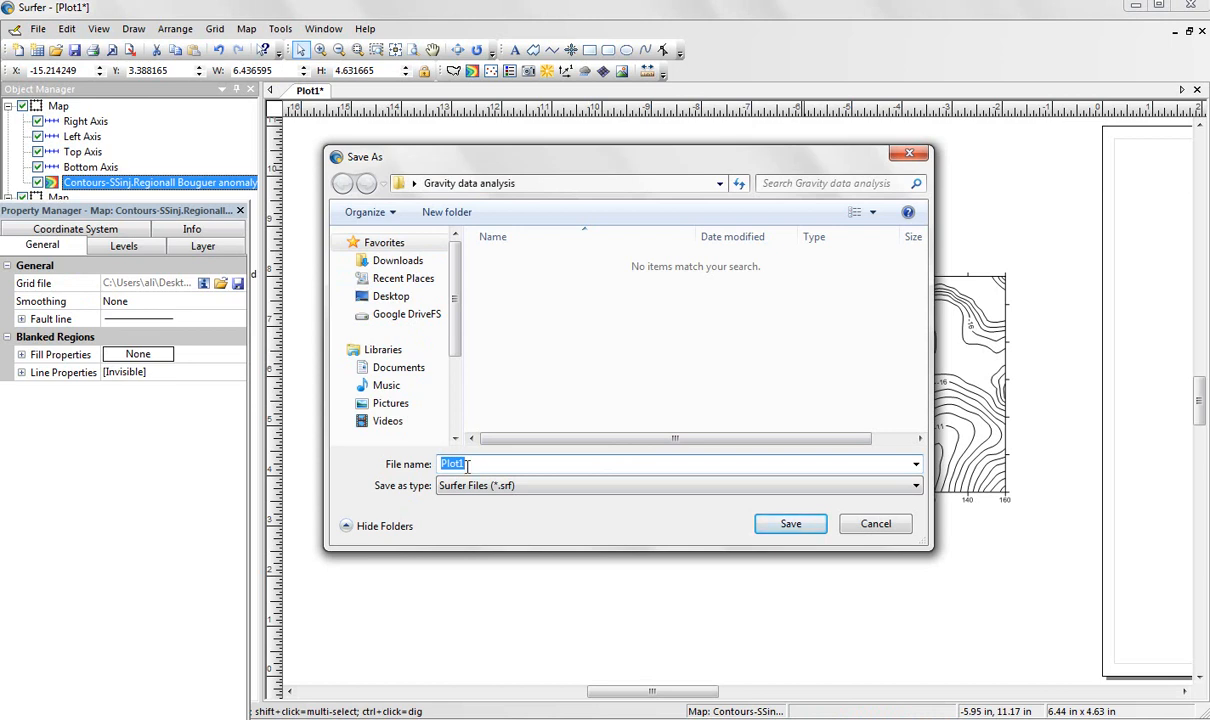
text(Gravity analysis)
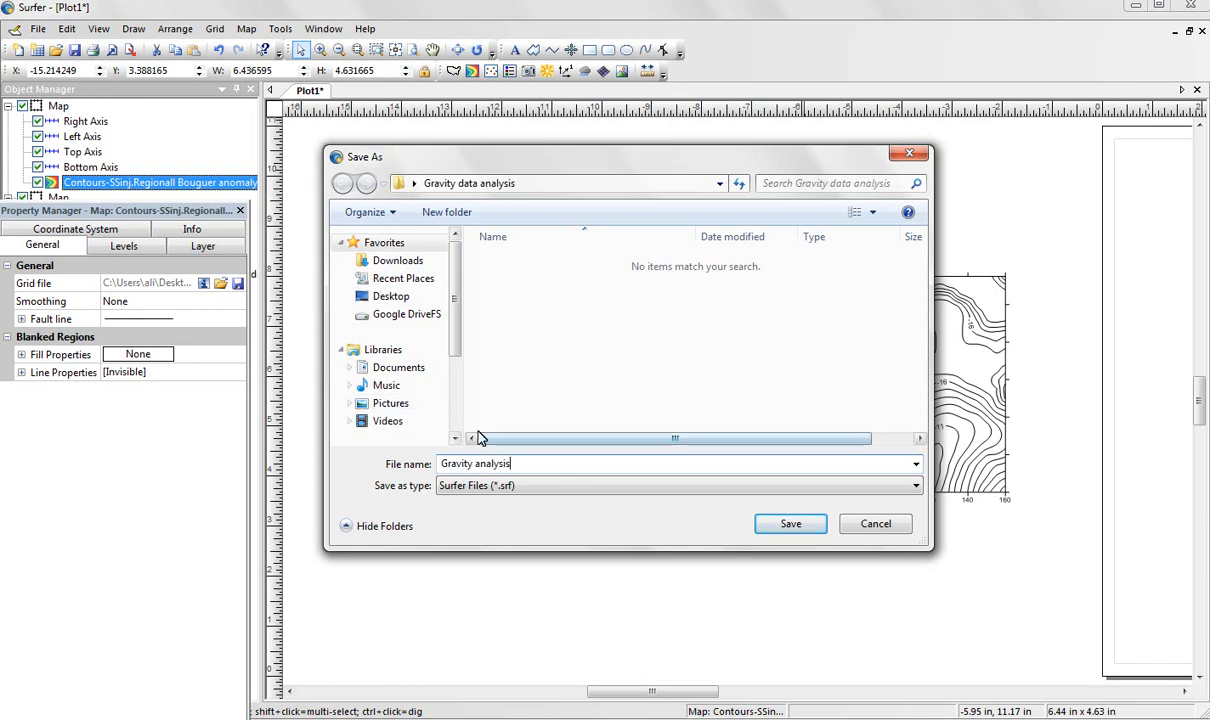
click(793, 524)
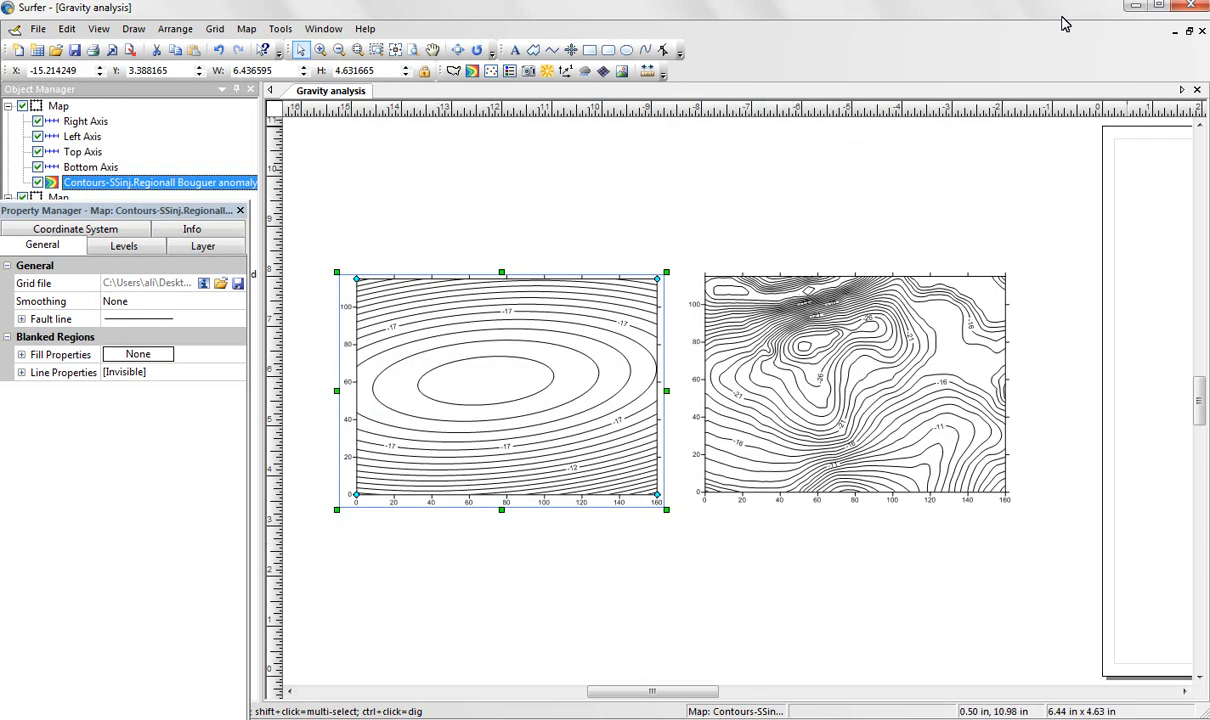
Switch to the Gravity data analysis folder and examine its saved files, selecting the "SSinj. total Bouguer anomaly grd" file.
click(1132, 8)
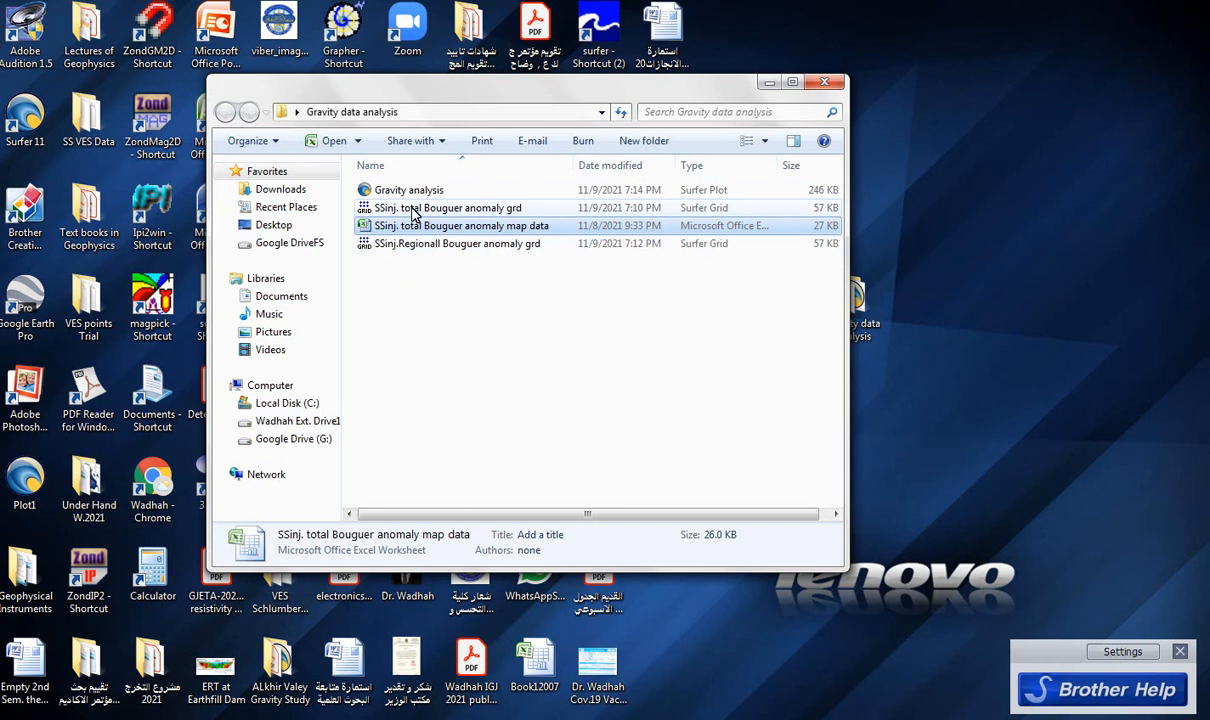
click(413, 210)
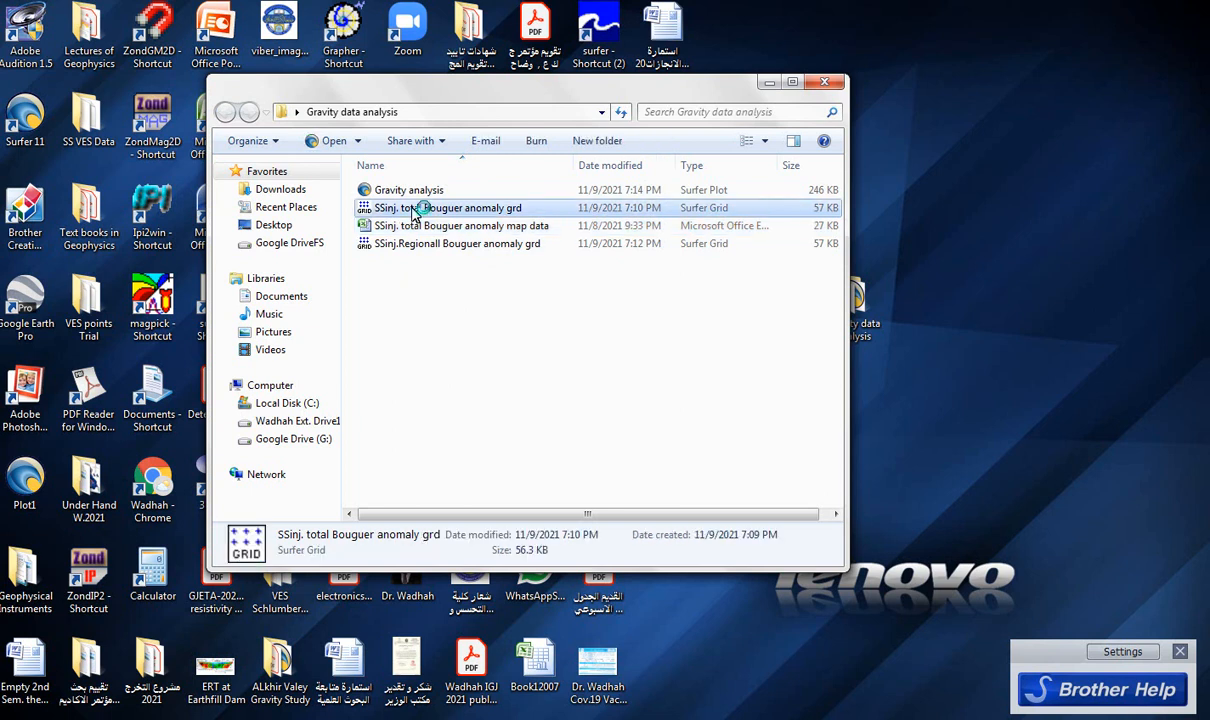
Open the "SSinj. total Bouguer anomaly grd" grid and save it in DAT XYZ format as "Tot. Boug. Data" in the Gravity data analysis folder.
double_click(368, 210)
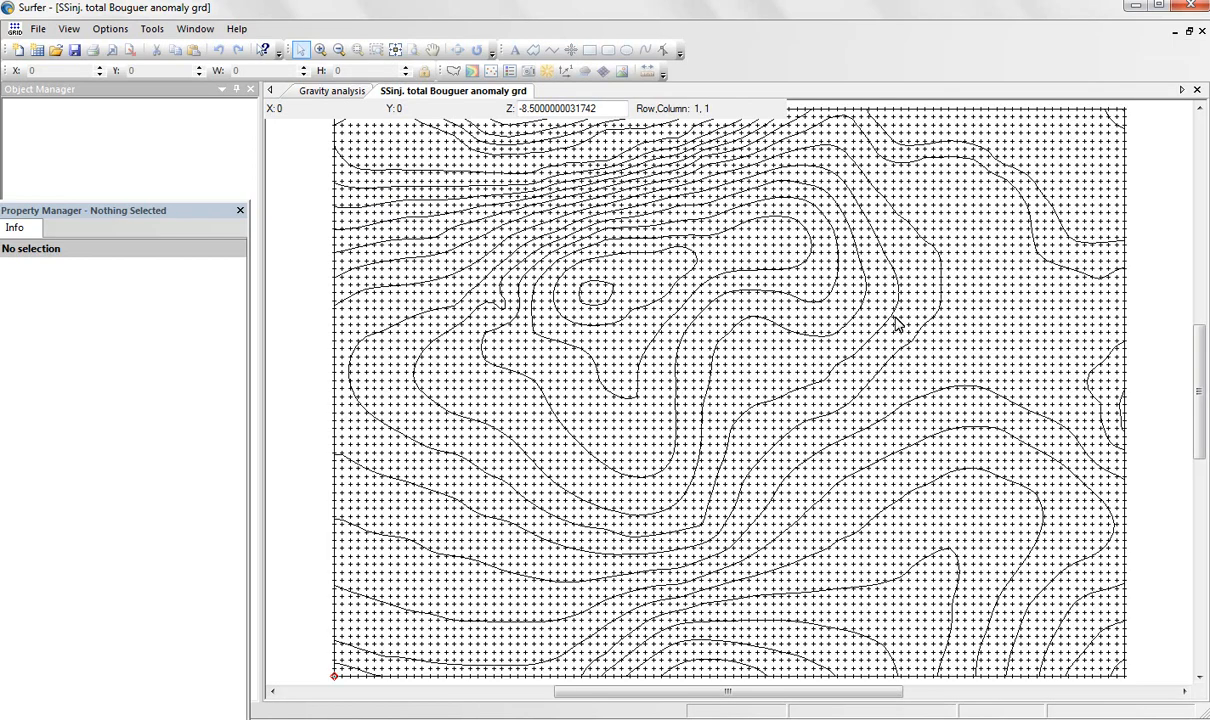
click(38, 30)
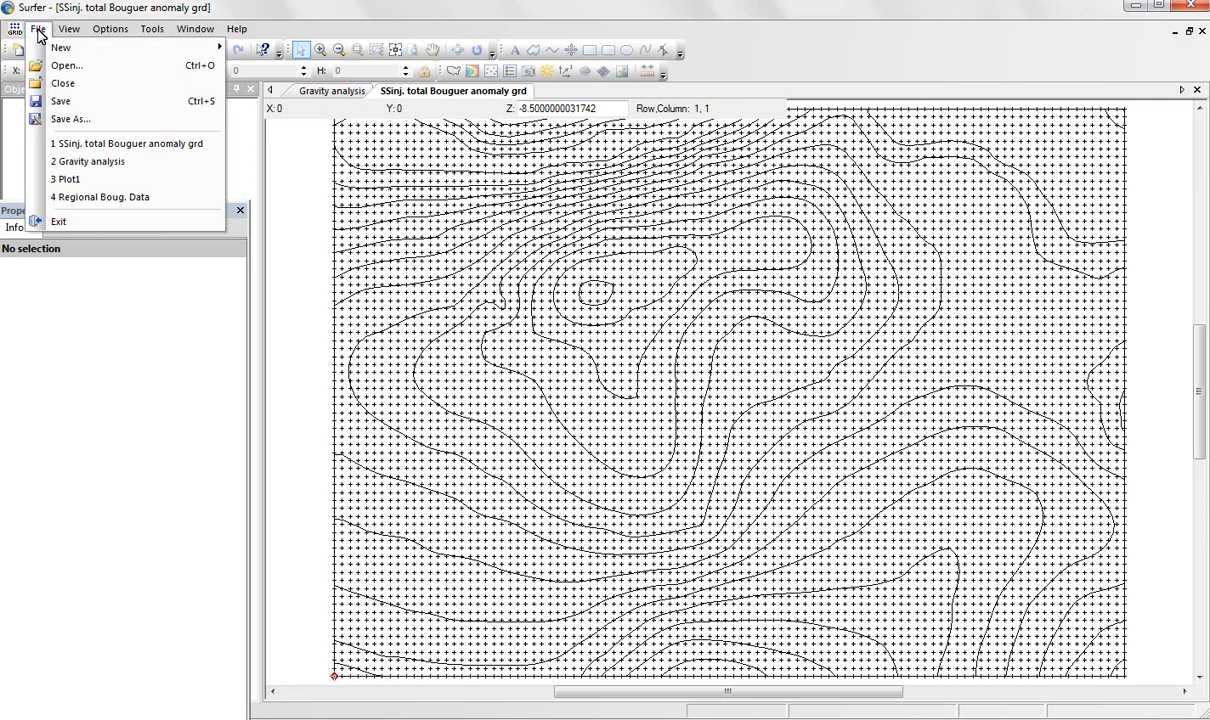
click(75, 119)
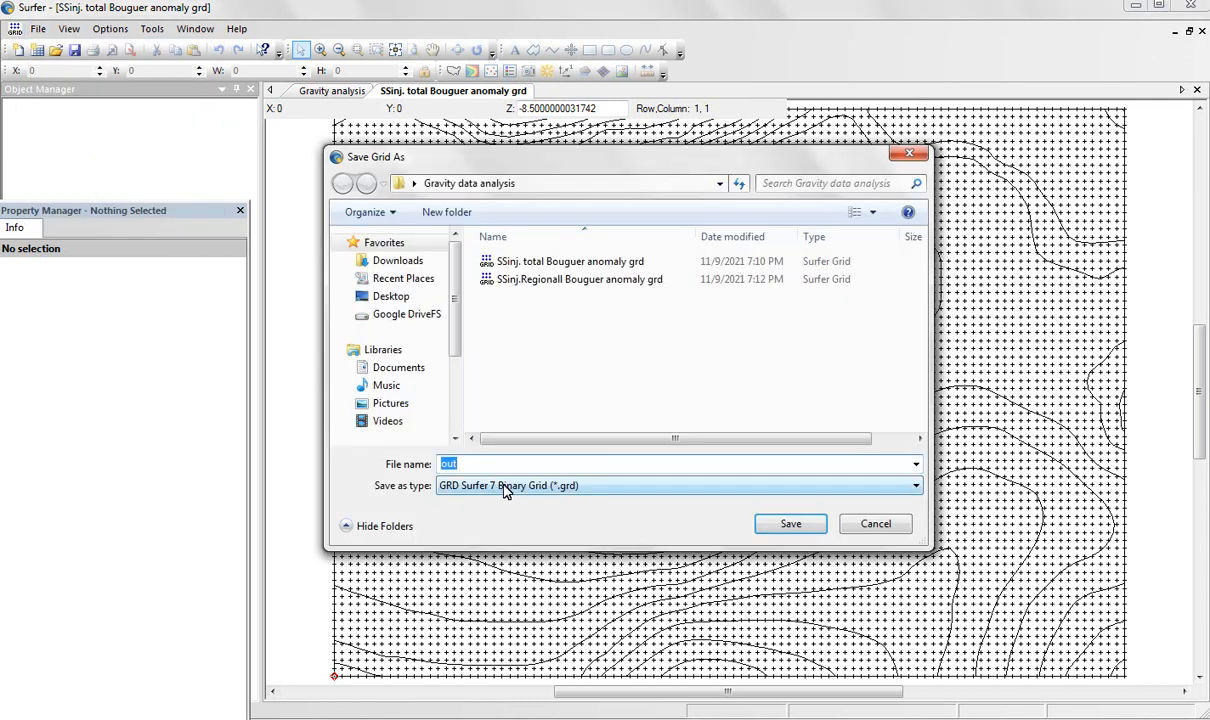
click(907, 488)
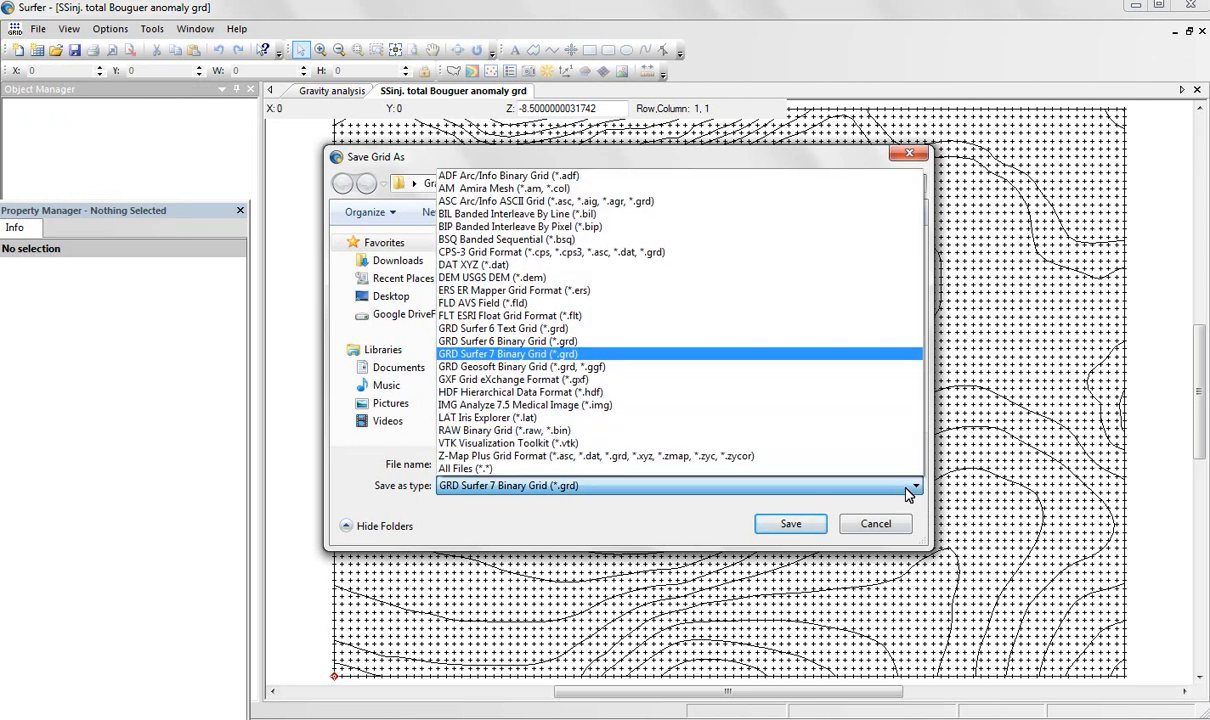
click(477, 266)
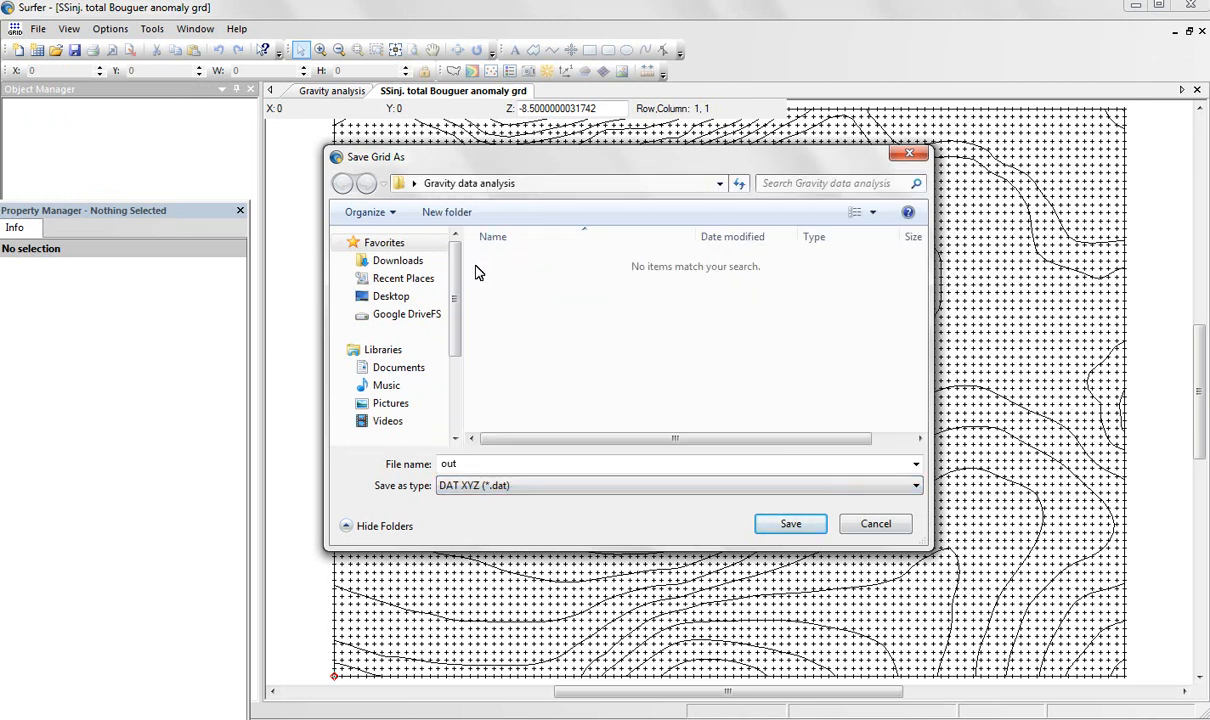
double_click(457, 464)
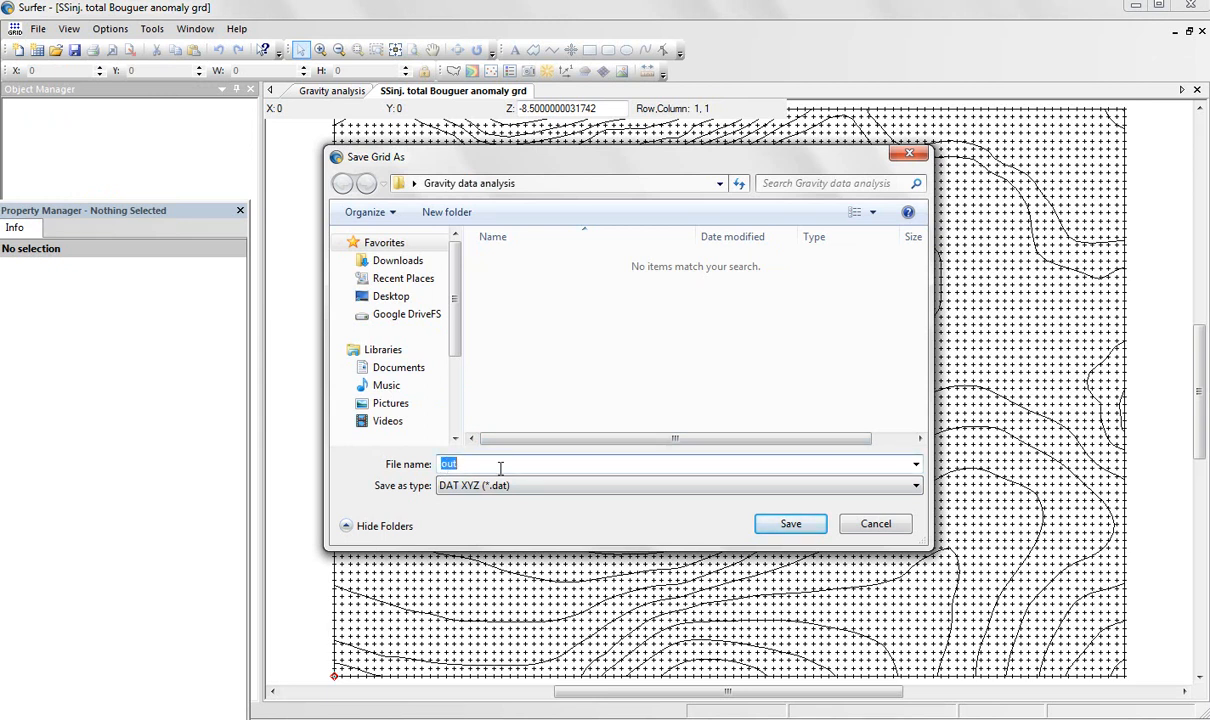
text(Tot. Boug. Data)
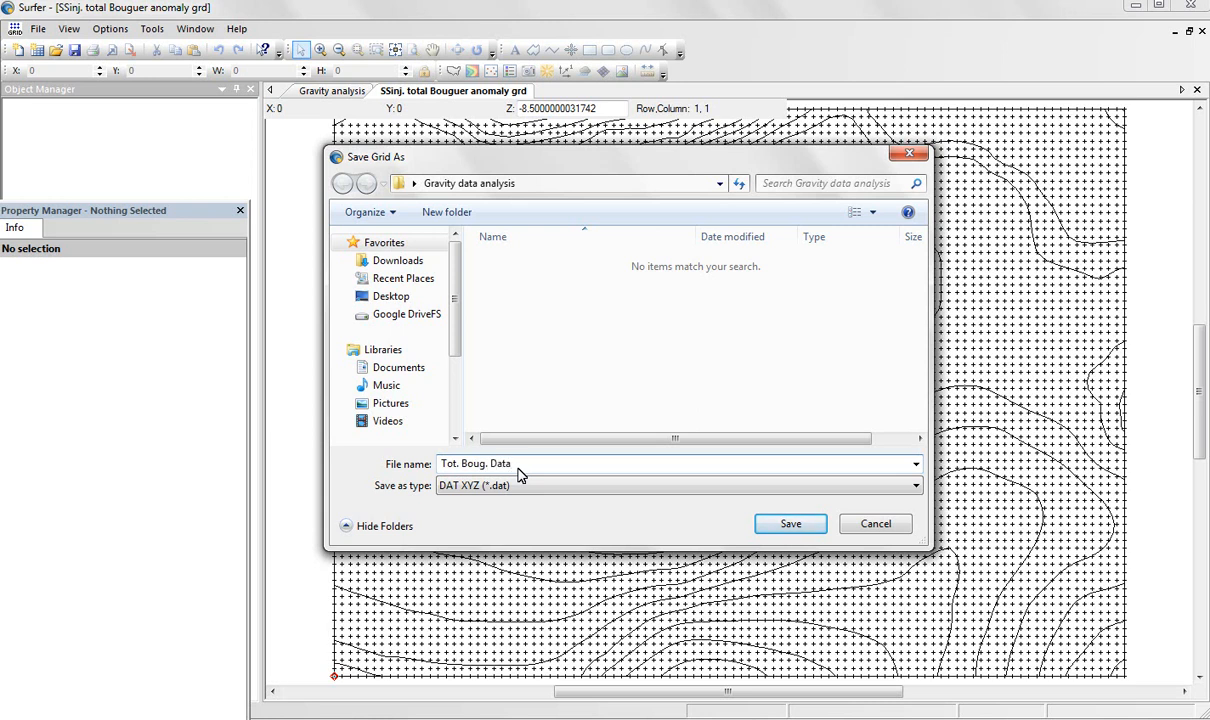
click(790, 524)
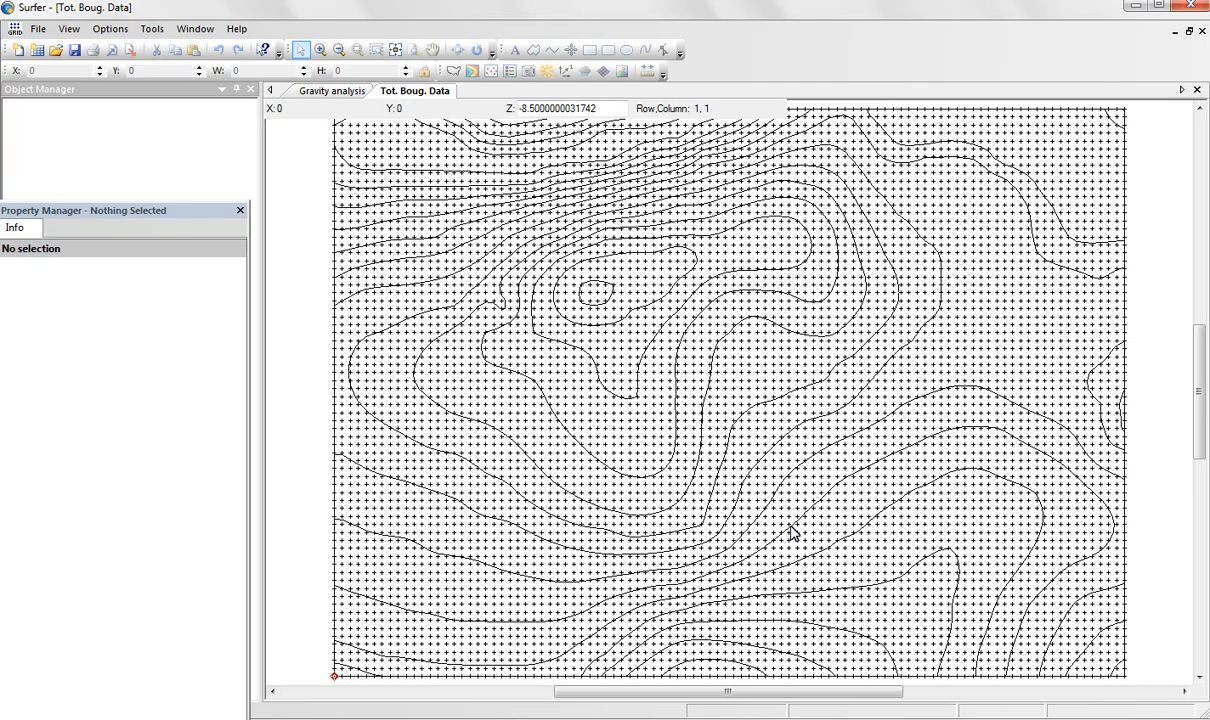
click(1135, 6)
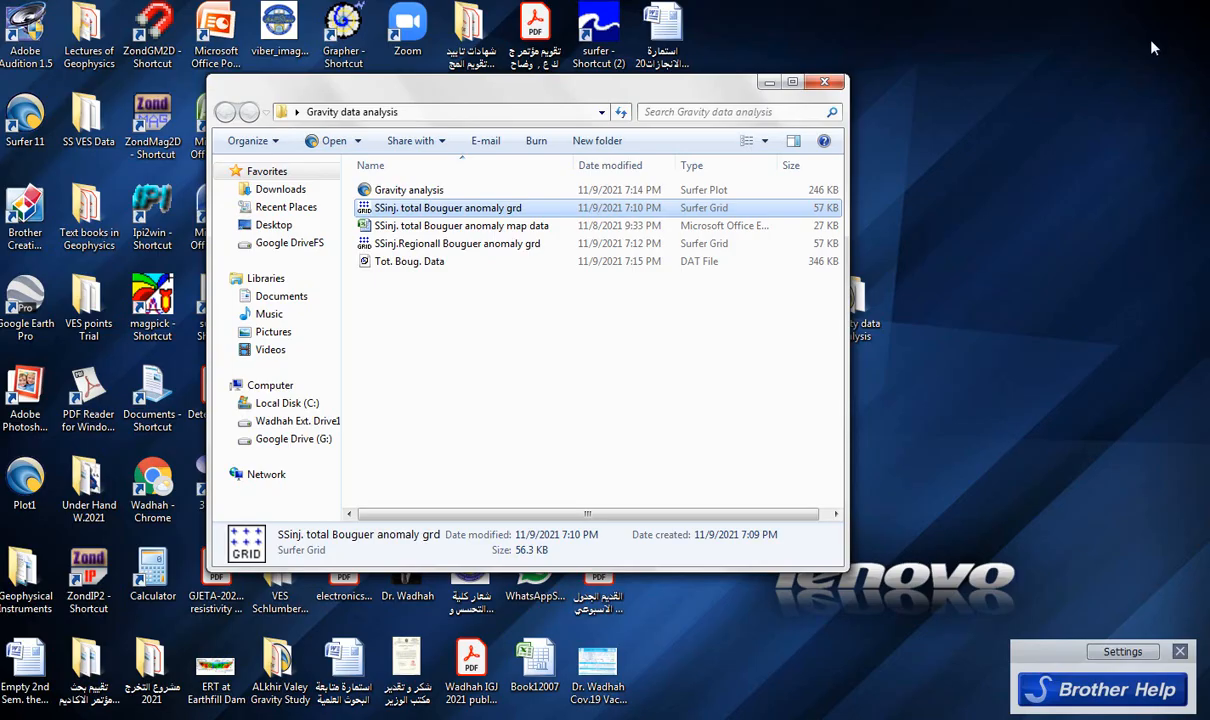
Open the "SSinj.Regionall Bouguer anomaly grd" grid, save it in DAT XYZ format as "Regional Bouguer data", and close its window.
double_click(435, 245)
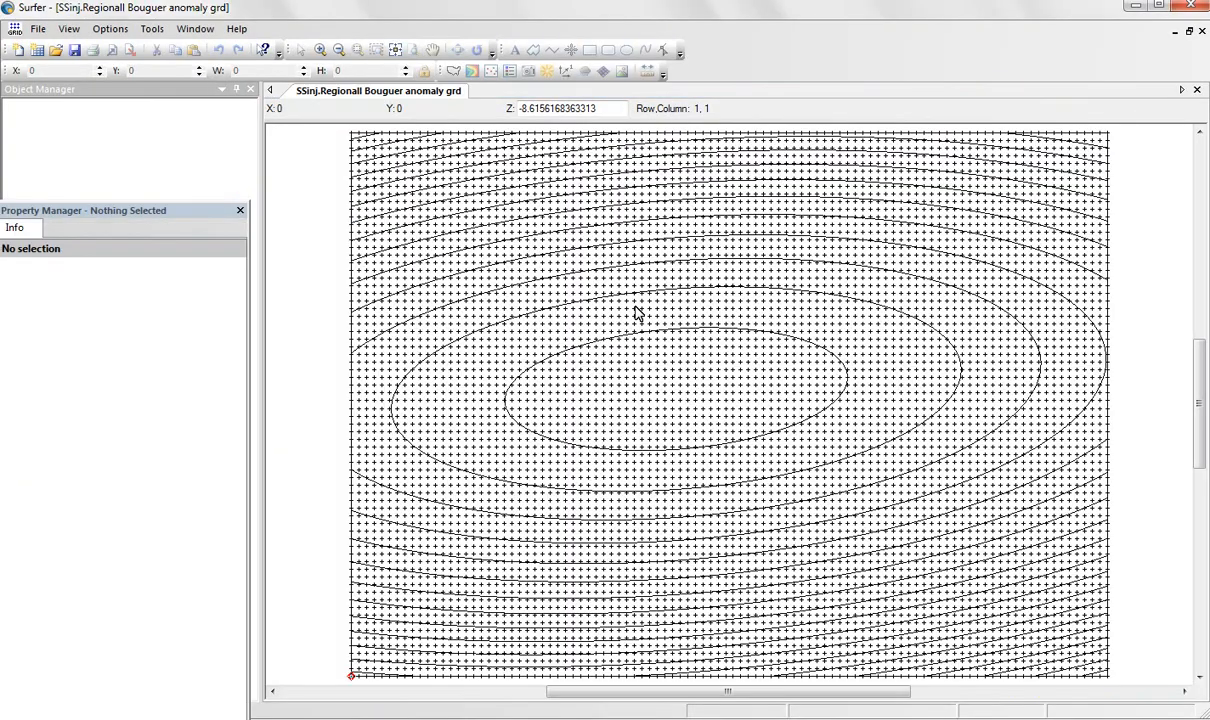
click(40, 30)
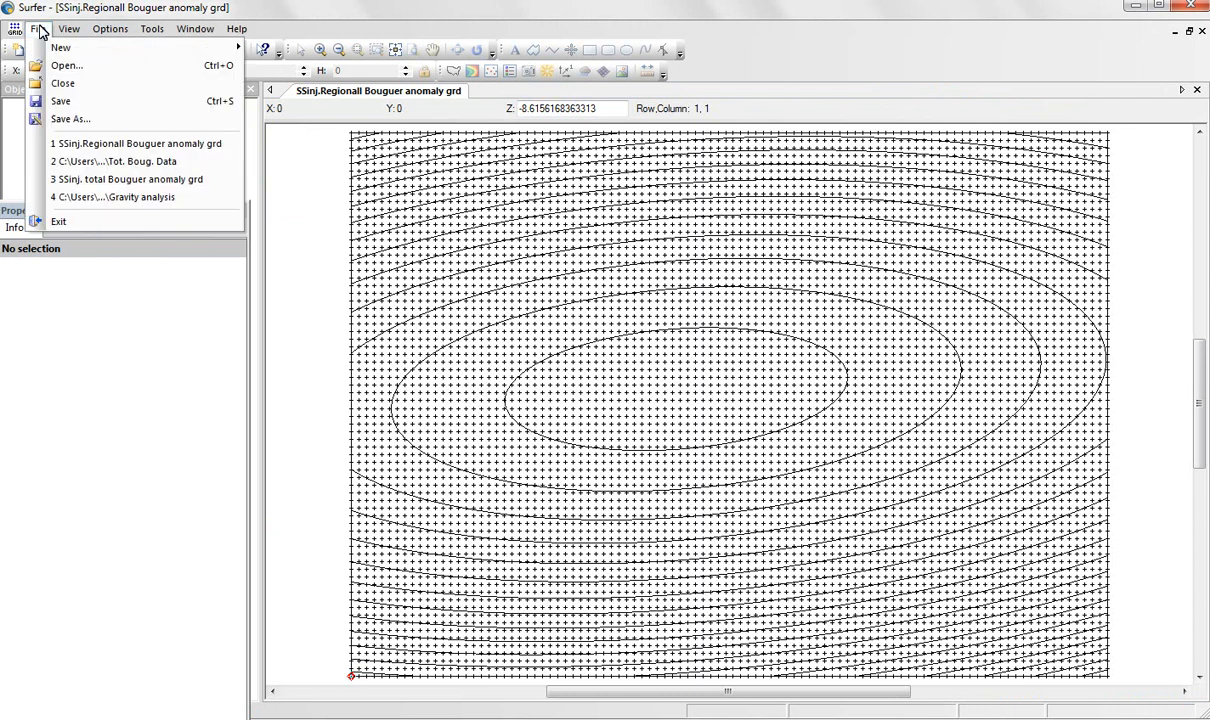
click(64, 119)
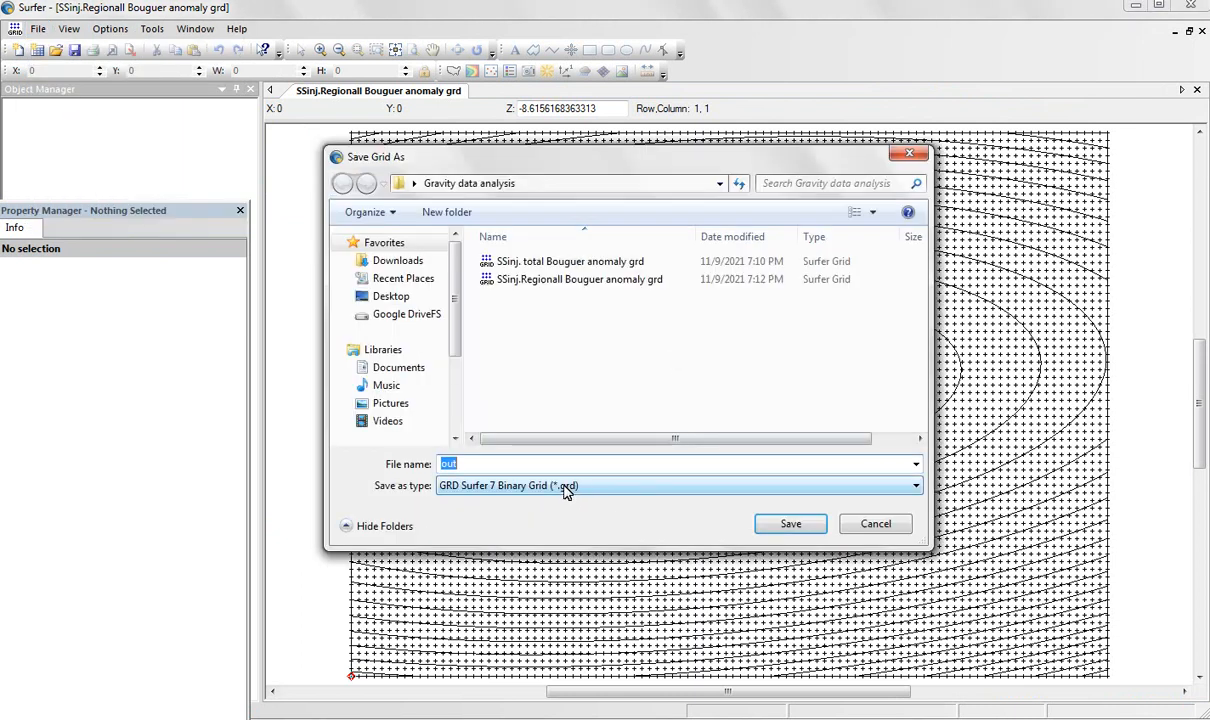
click(581, 488)
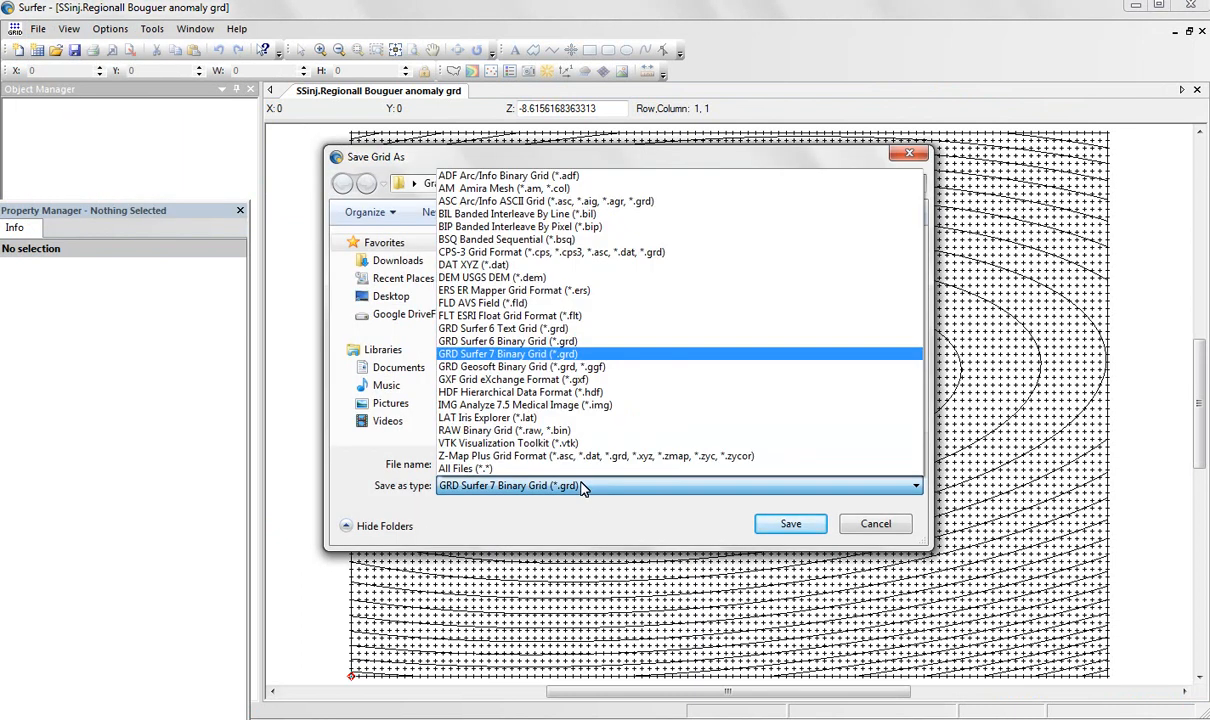
click(470, 264)
double_click(452, 465)
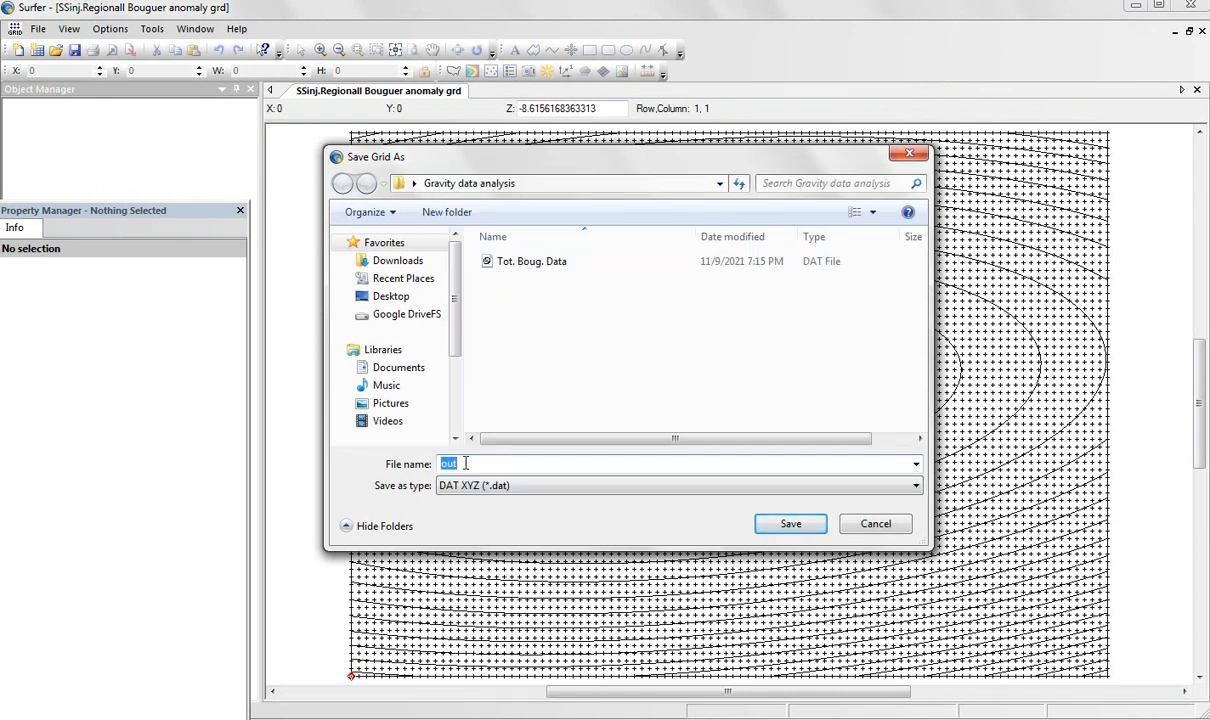
text(Regional )
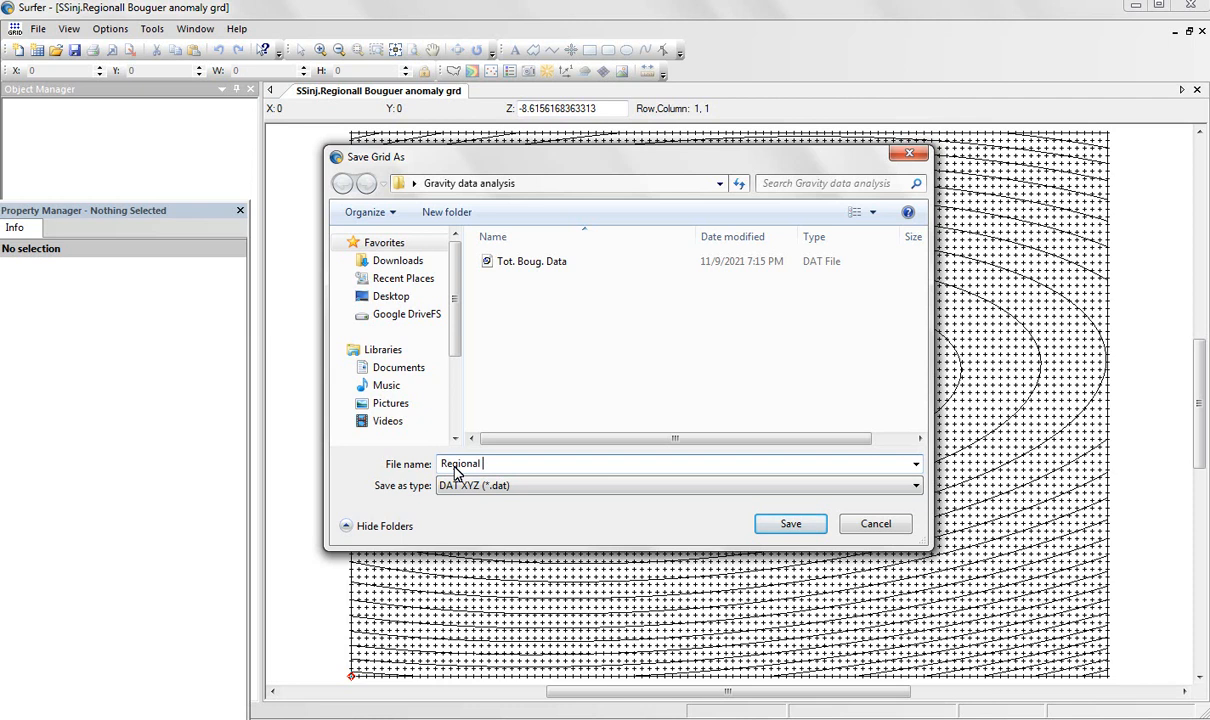
text(Bouguer data)
click(792, 526)
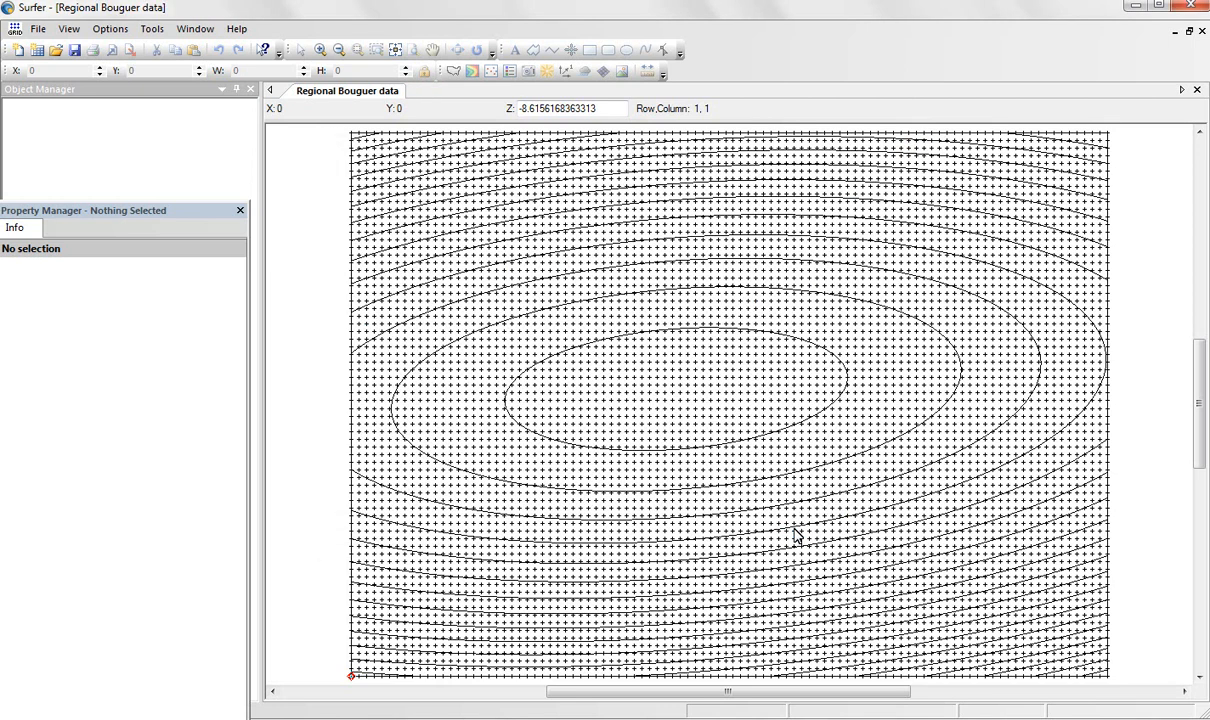
click(1197, 8)
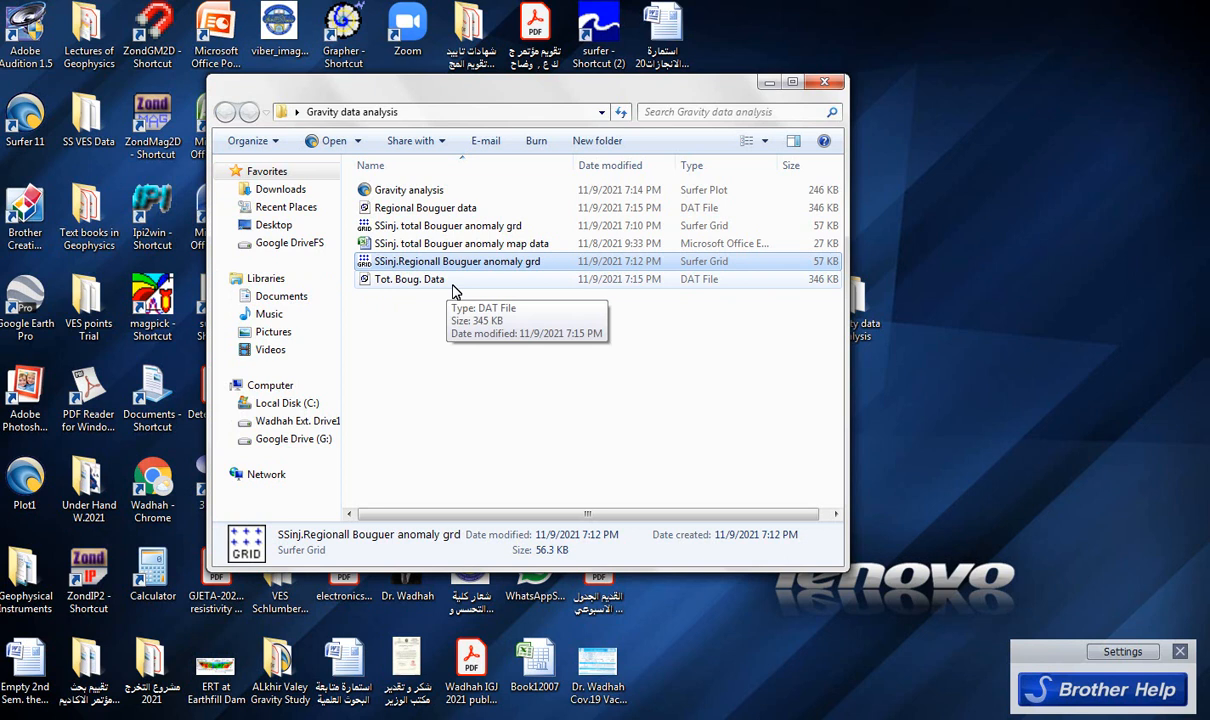
Move the Gravity data analysis folder window aside, start Microsoft Excel with a blank workbook, and minimize it.
drag(497, 88, 848, 107)
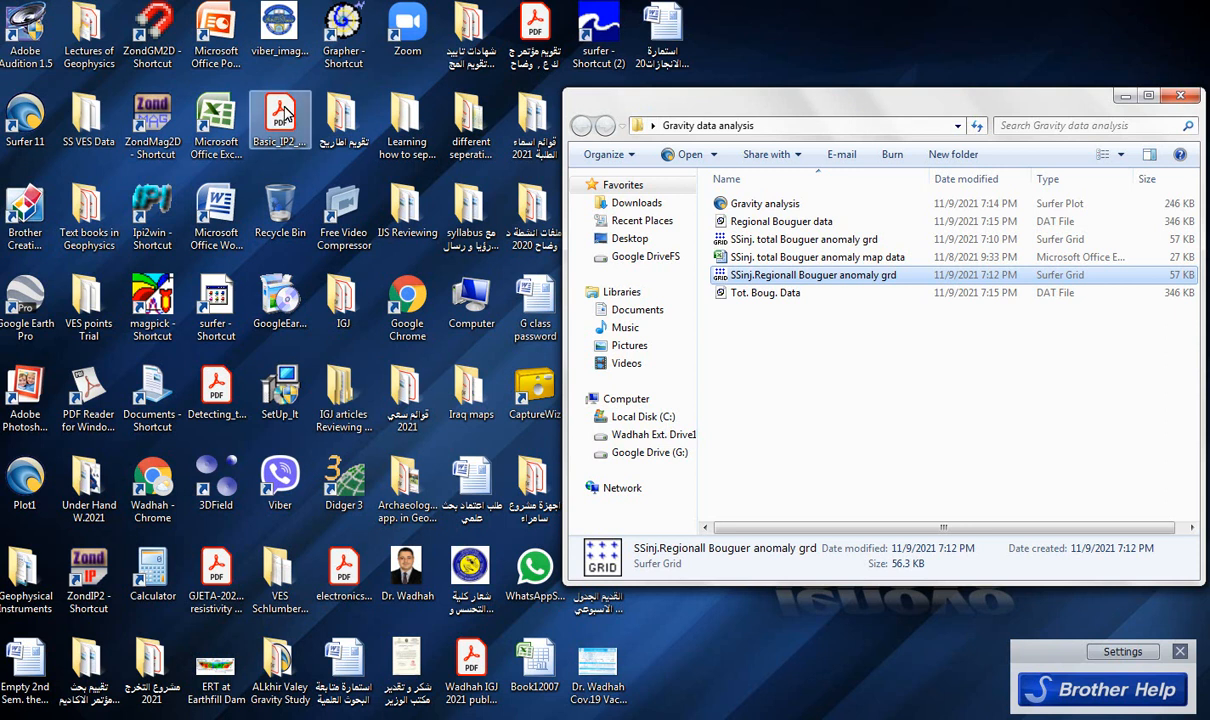
click(214, 120)
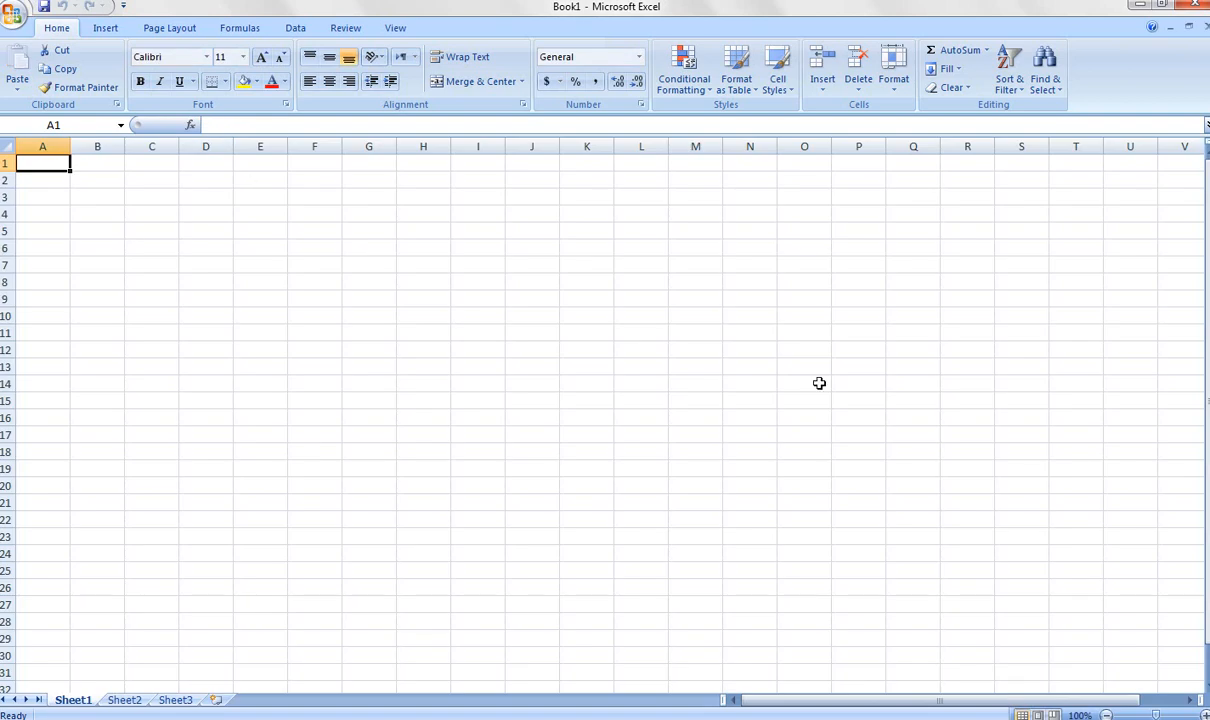
click(1143, 10)
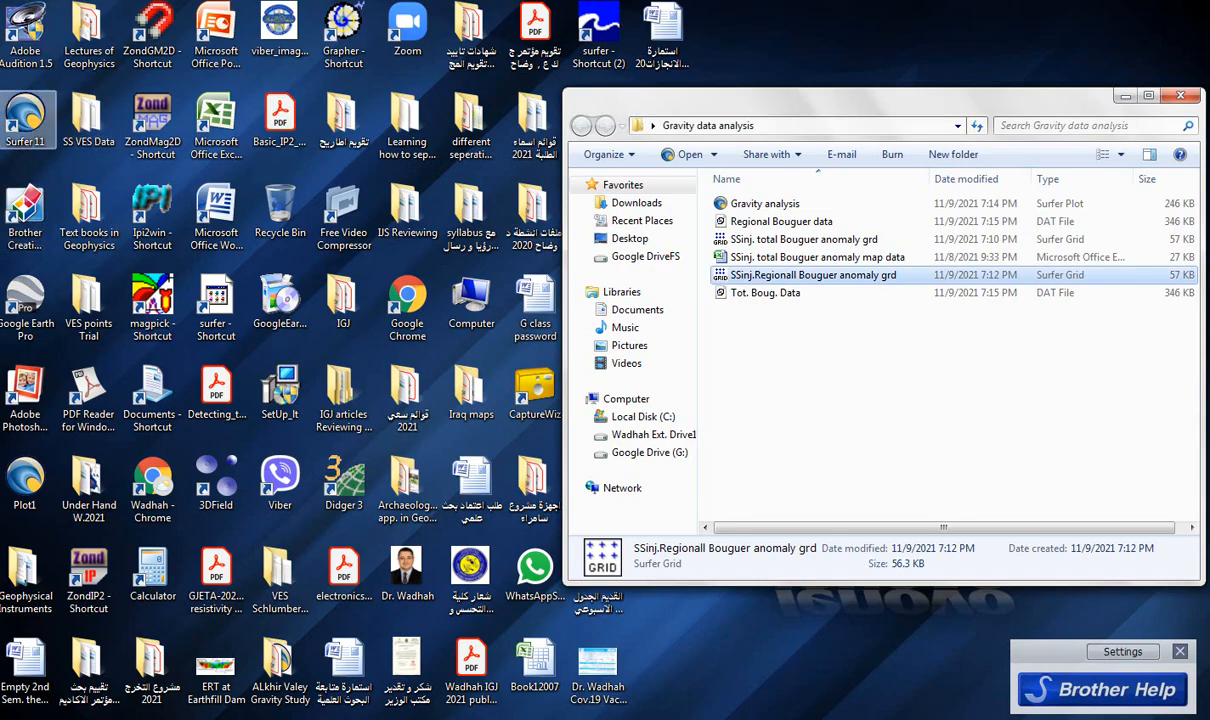
Start Surfer 11 and create a new empty worksheet.
click(26, 130)
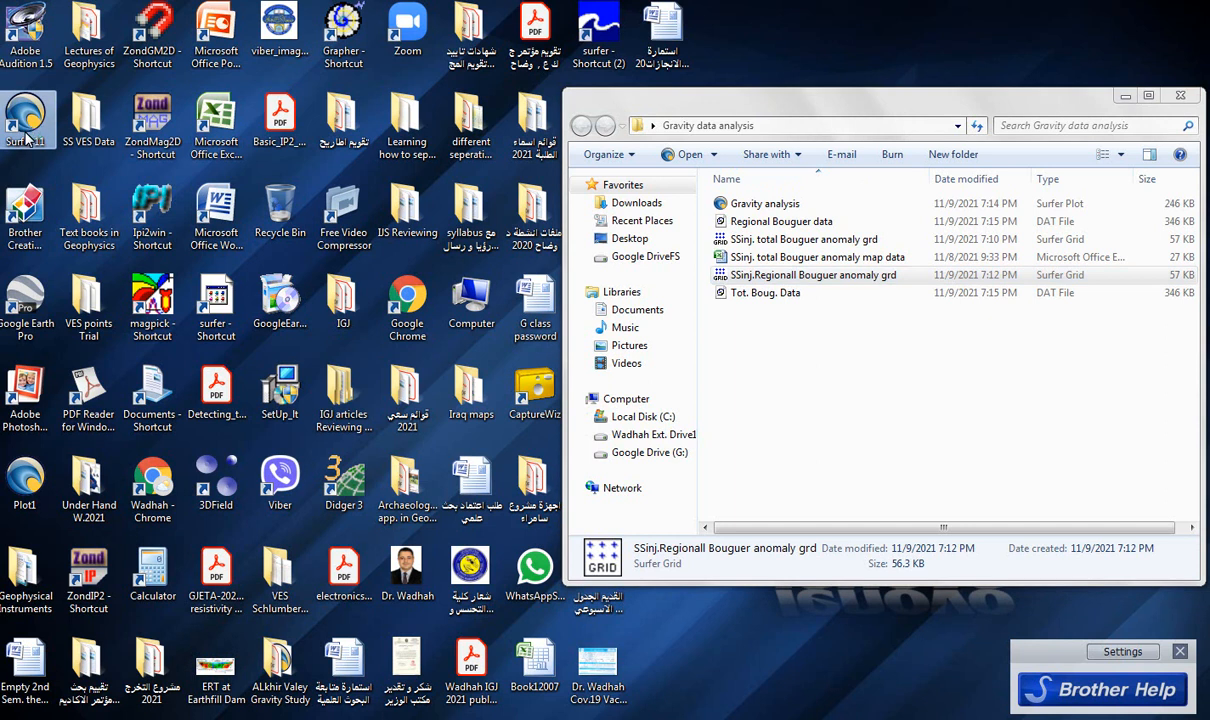
double_click(26, 133)
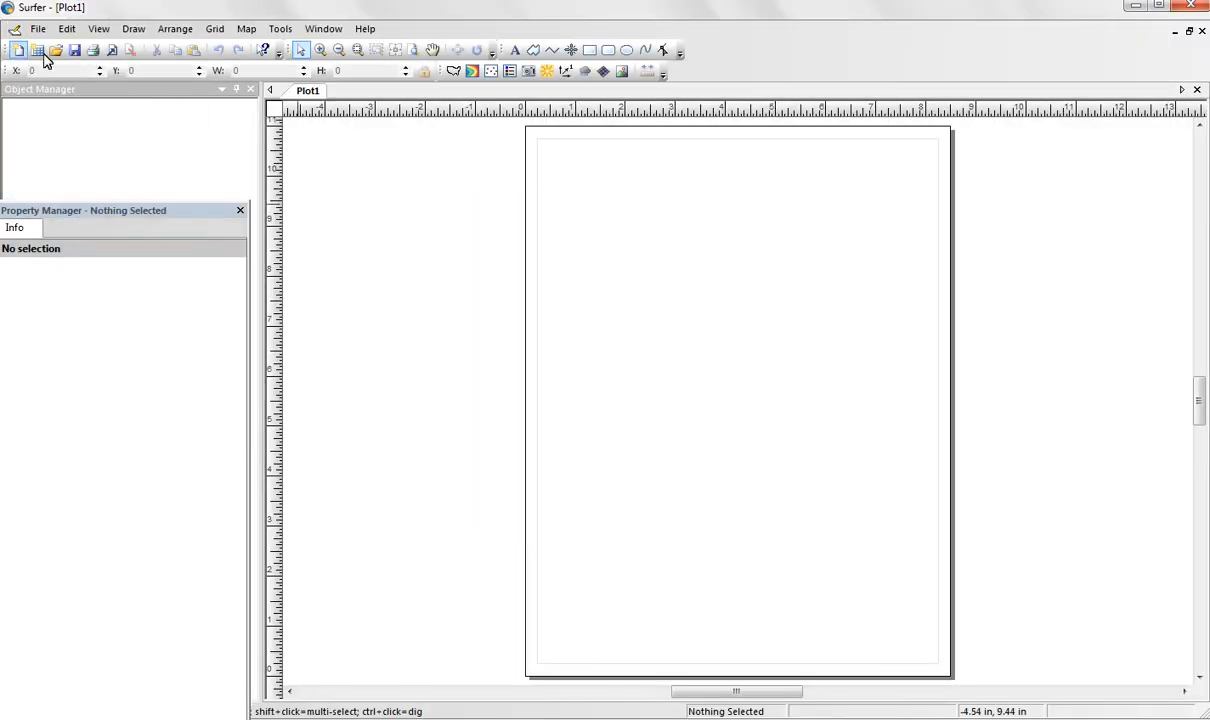
click(34, 51)
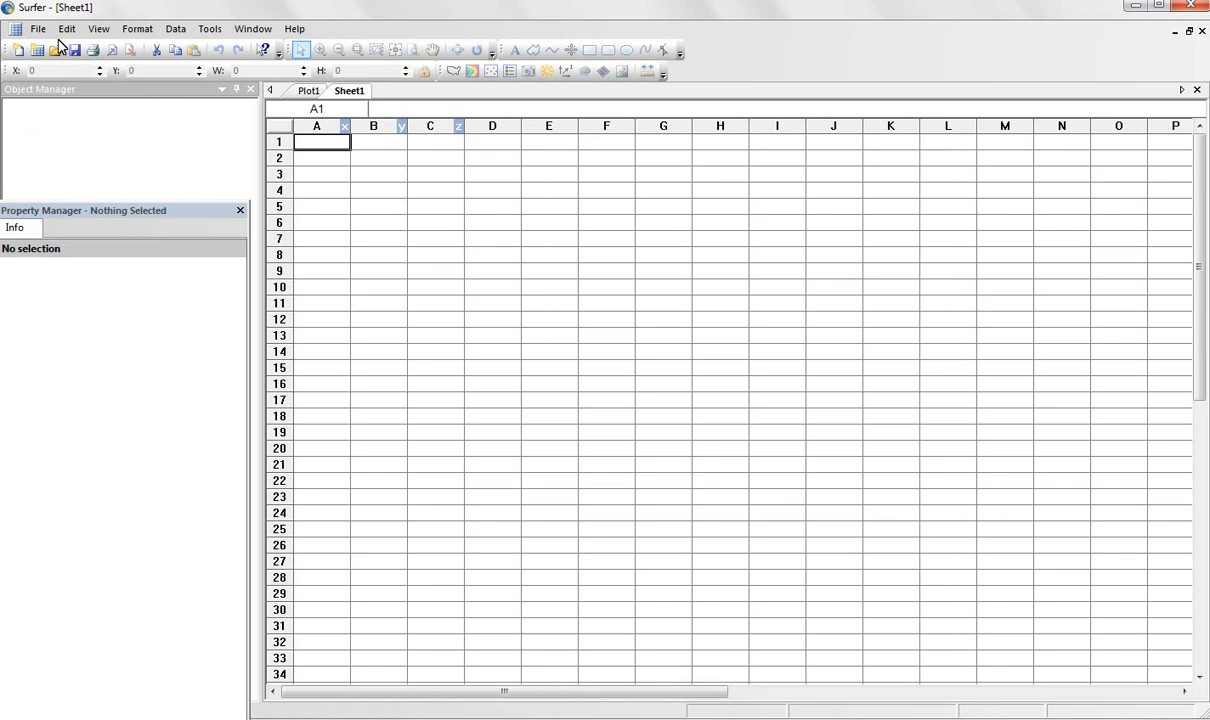
Merge the "Tot. Boug. Data" DAT file into the empty worksheet.
click(38, 28)
mouse_move(16, 29)
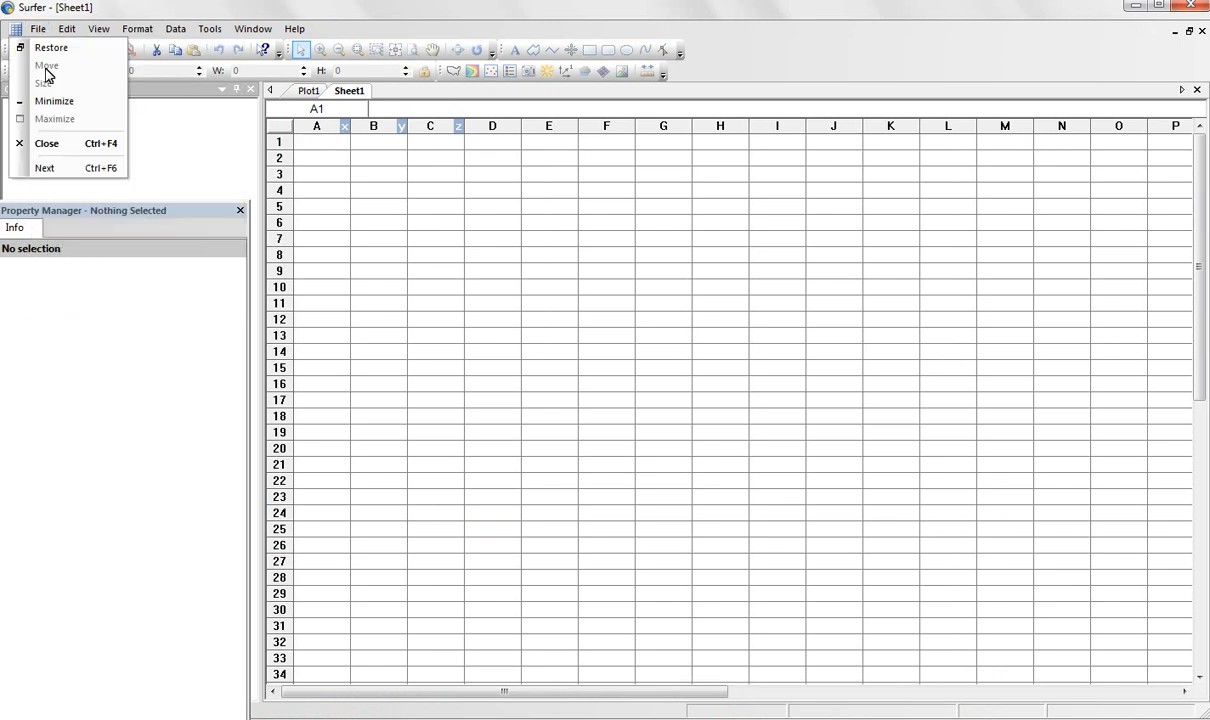
click(76, 143)
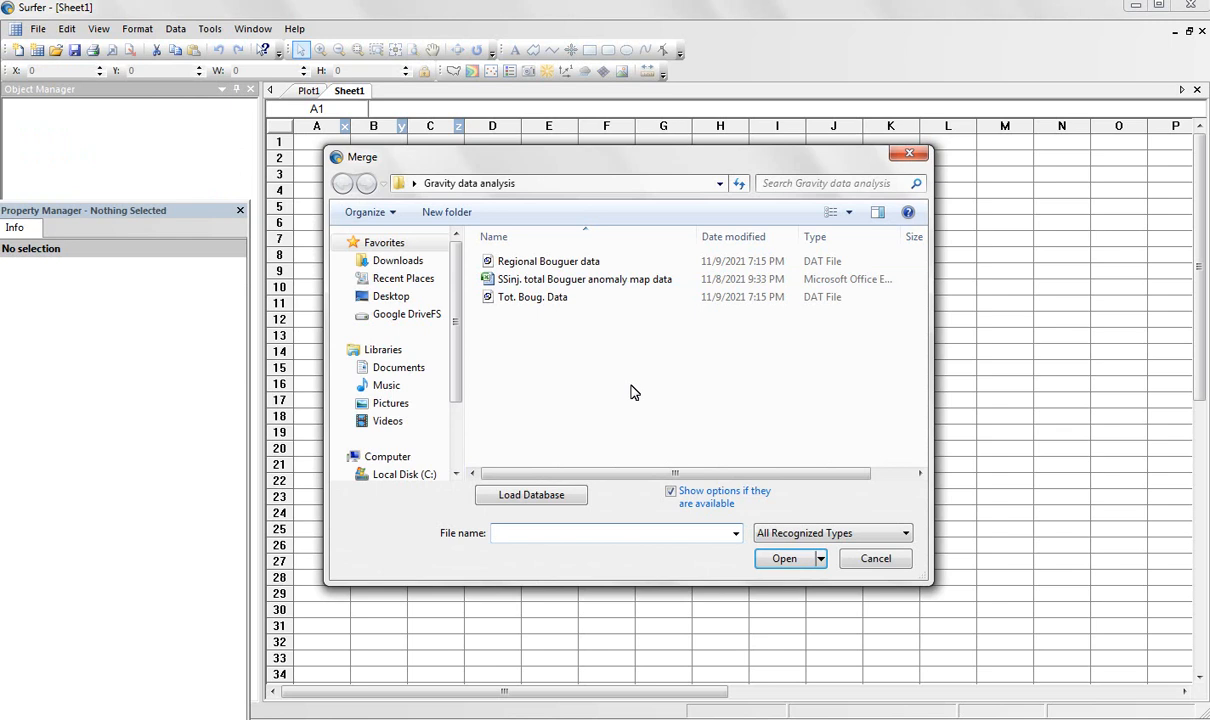
click(541, 300)
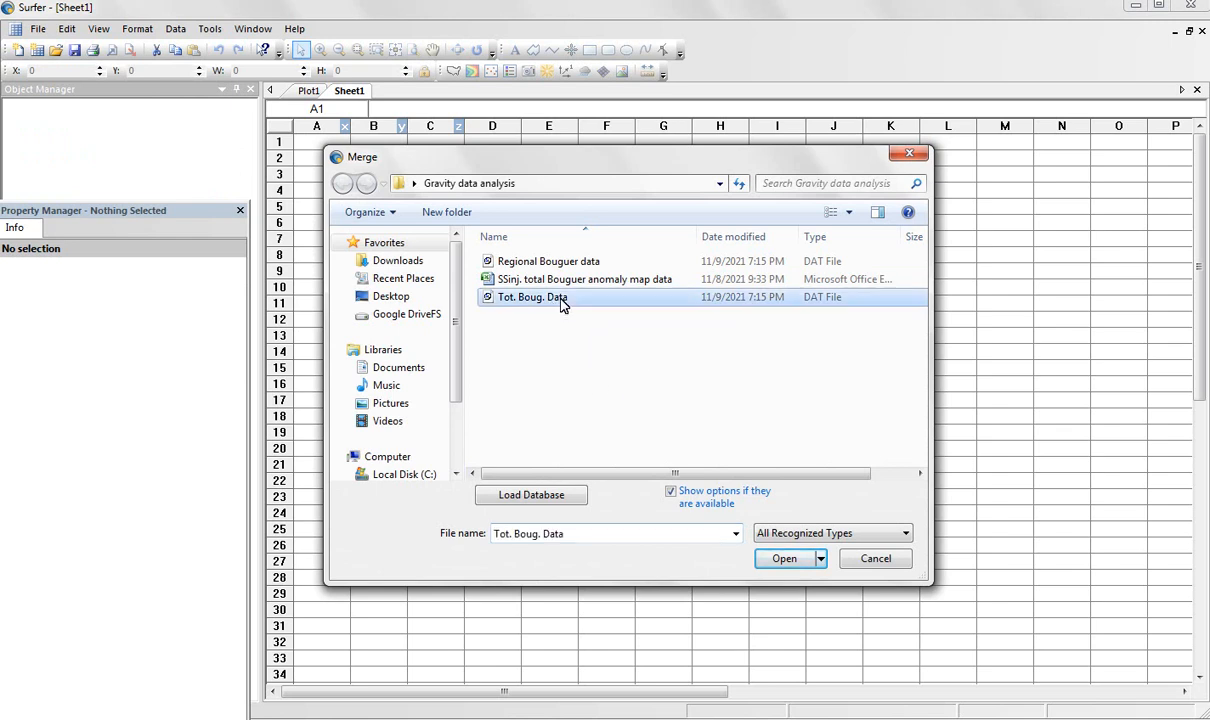
click(785, 559)
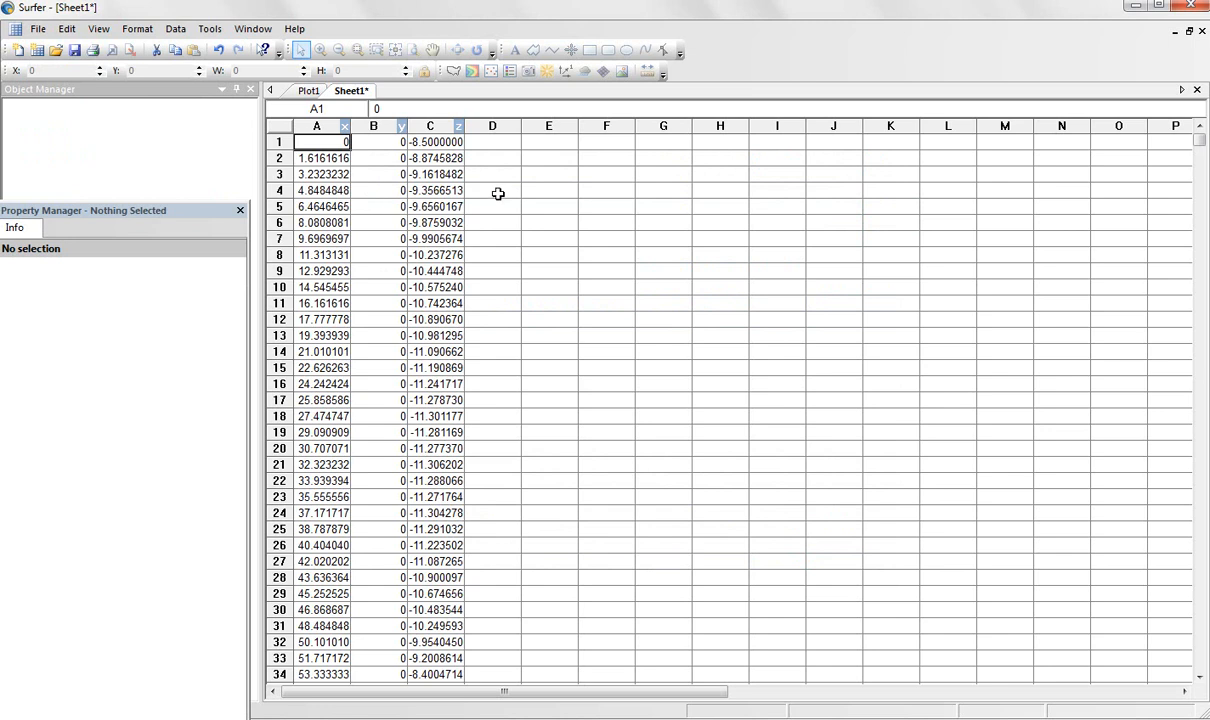
Copy columns A to C, holding the X, Y and Z values of the total Bouguer data.
click(336, 124)
drag(336, 124, 440, 124)
right_click(443, 130)
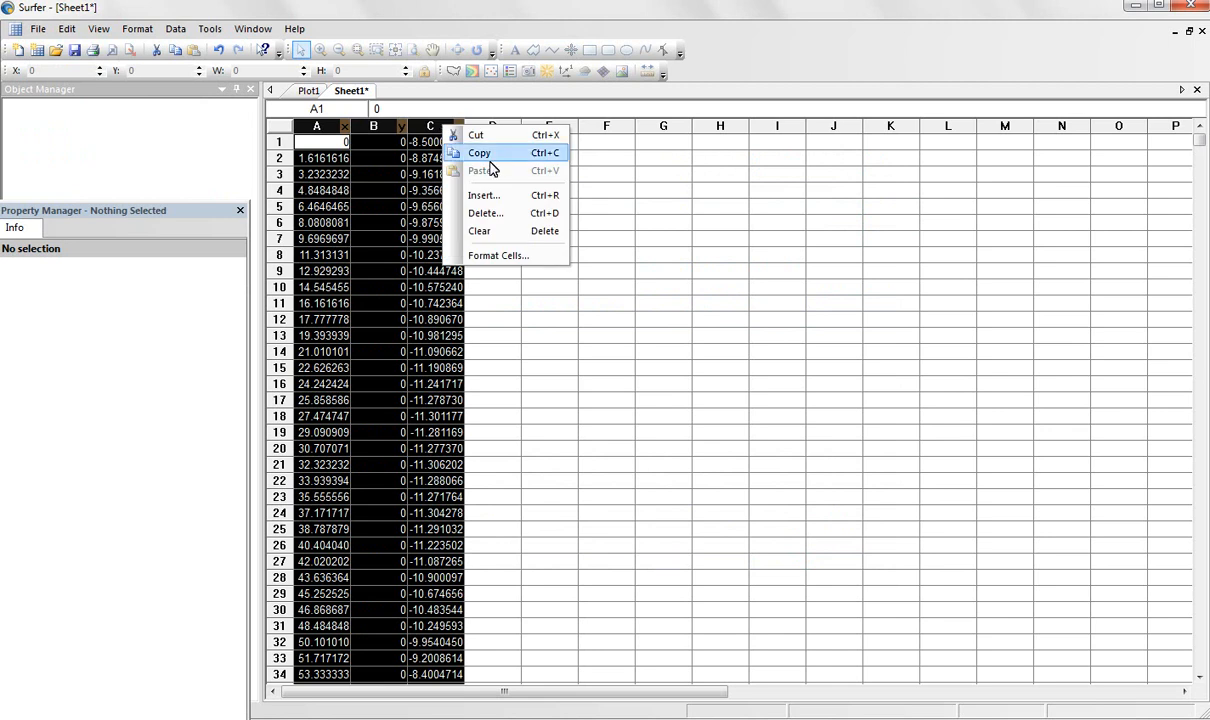
click(462, 152)
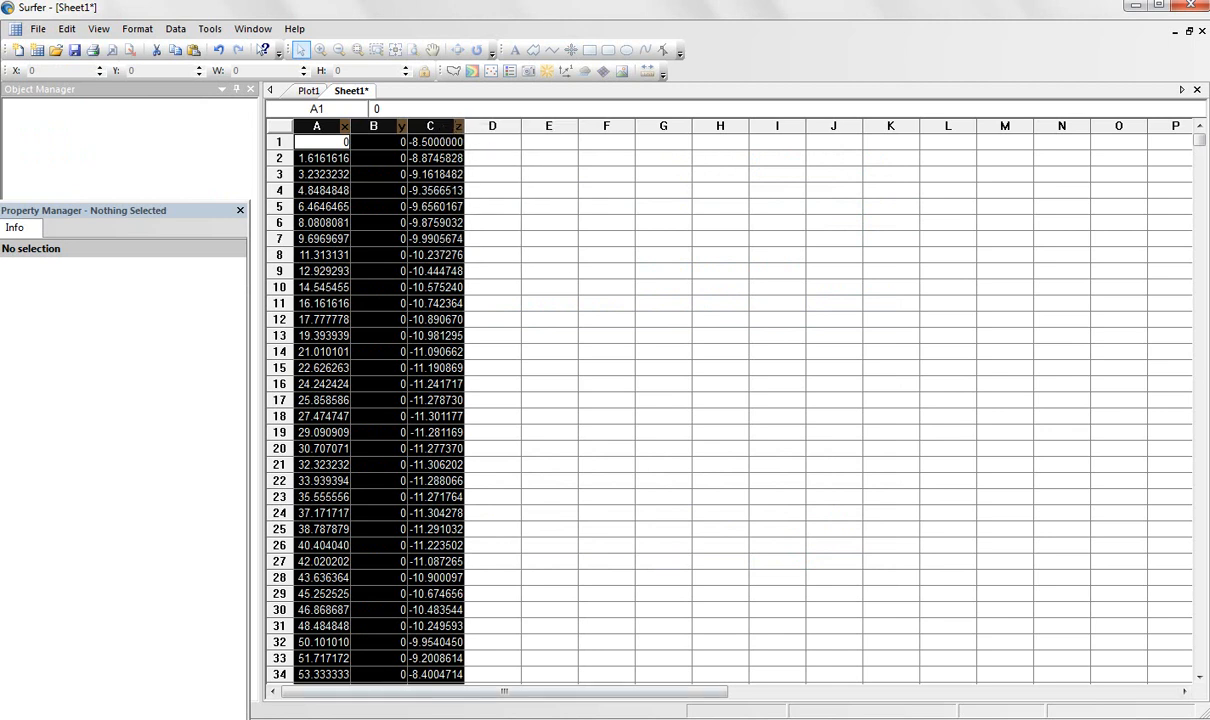
Switch to the blank Excel workbook and paste the copied total Bouguer data into columns A to C of Sheet1.
click(300, 718)
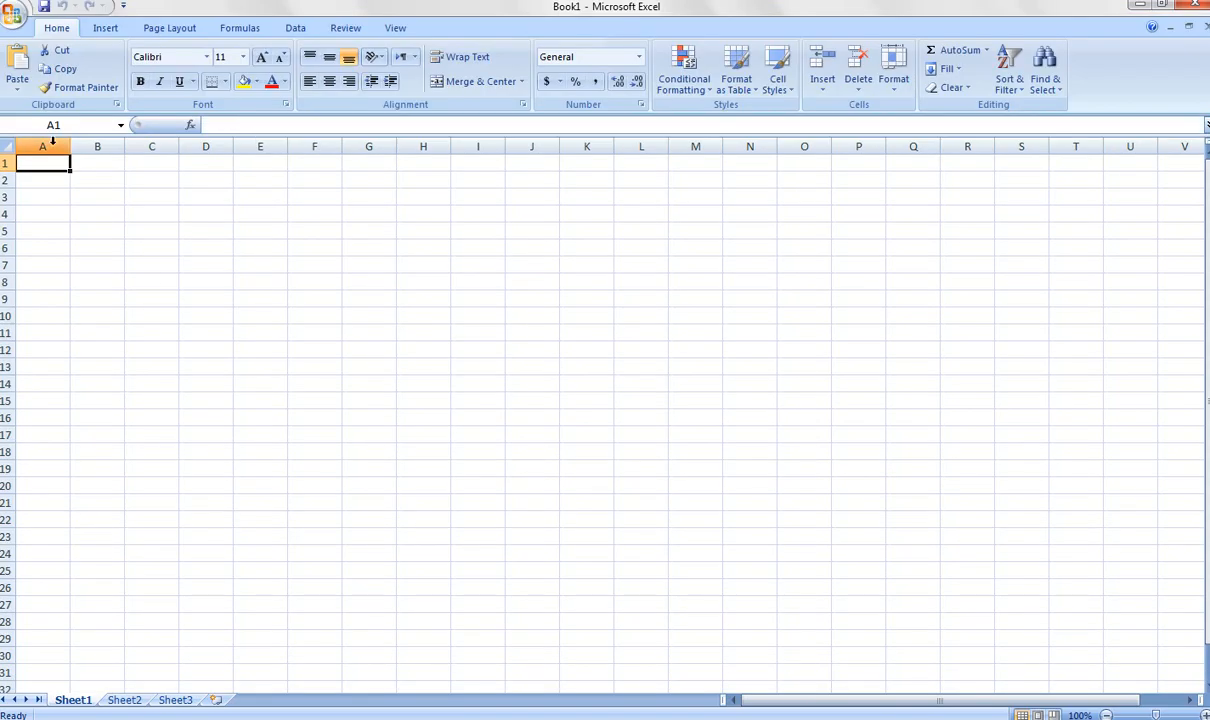
drag(48, 143, 134, 146)
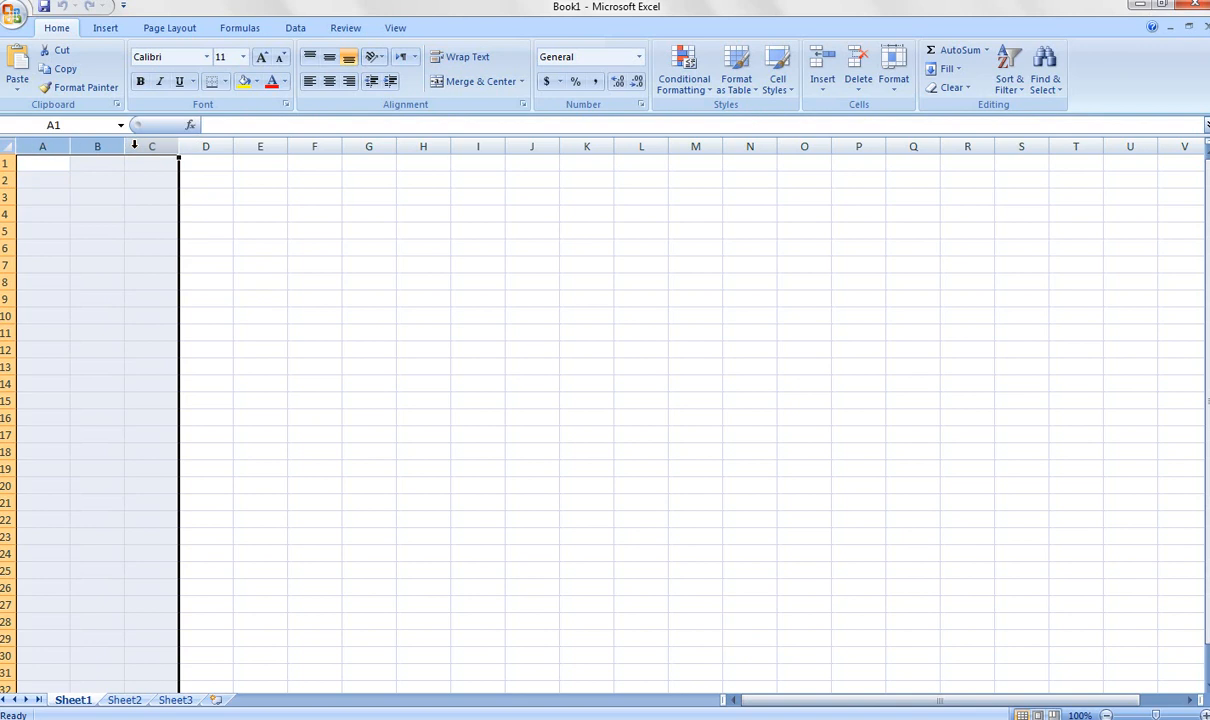
right_click(134, 145)
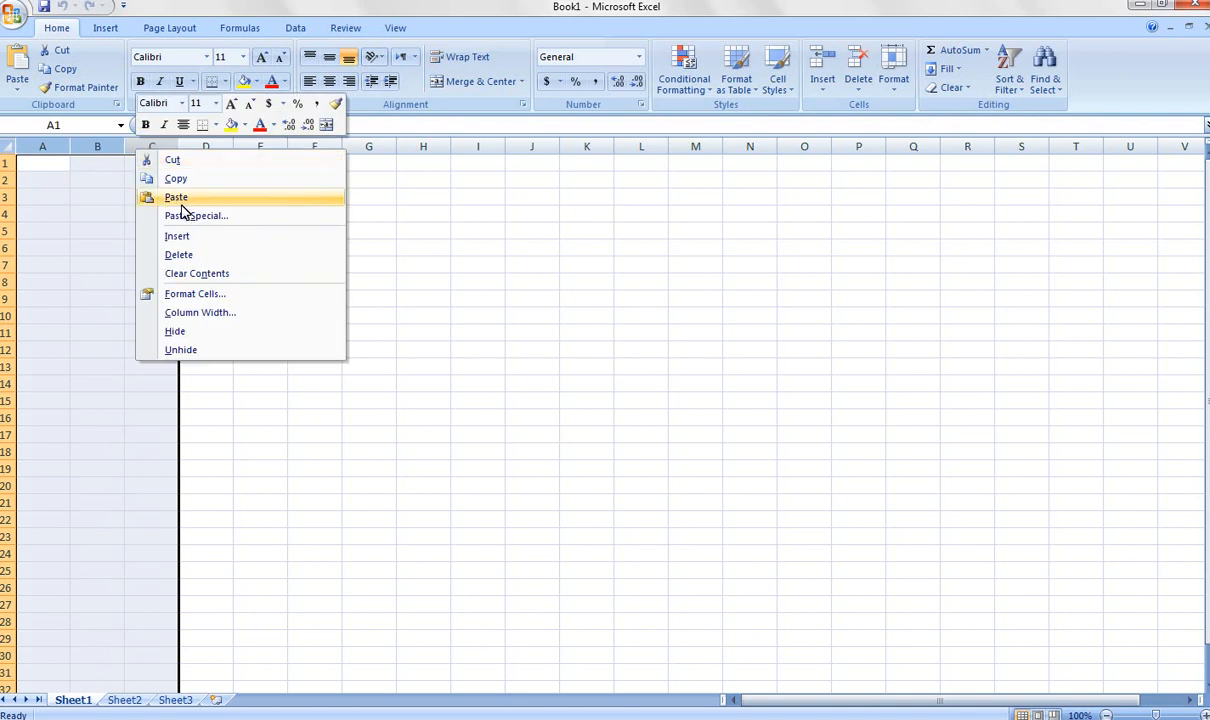
click(183, 200)
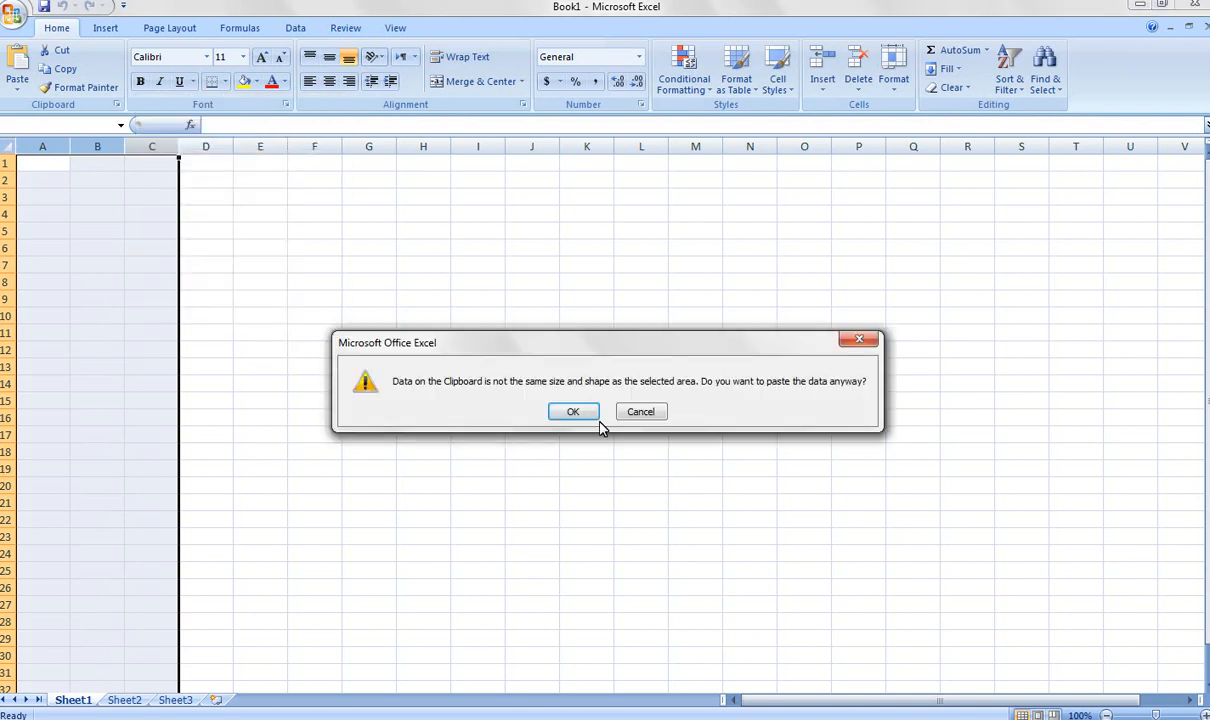
click(568, 406)
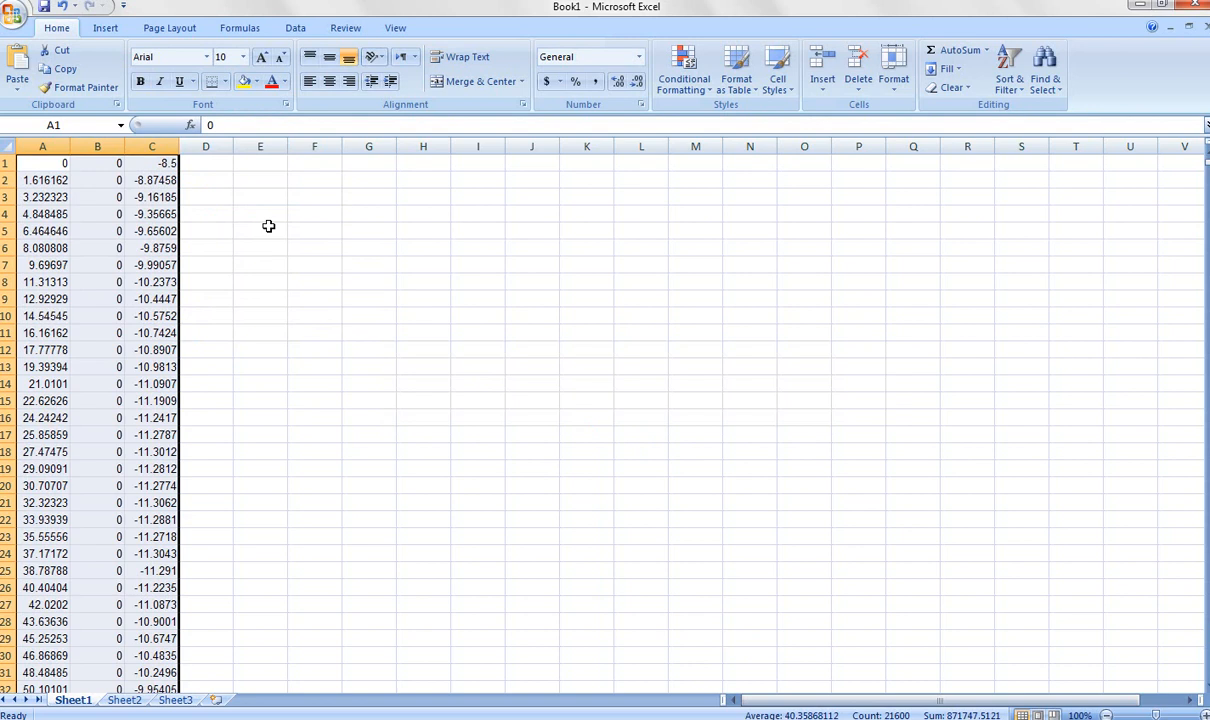
mouse_move(385, 719)
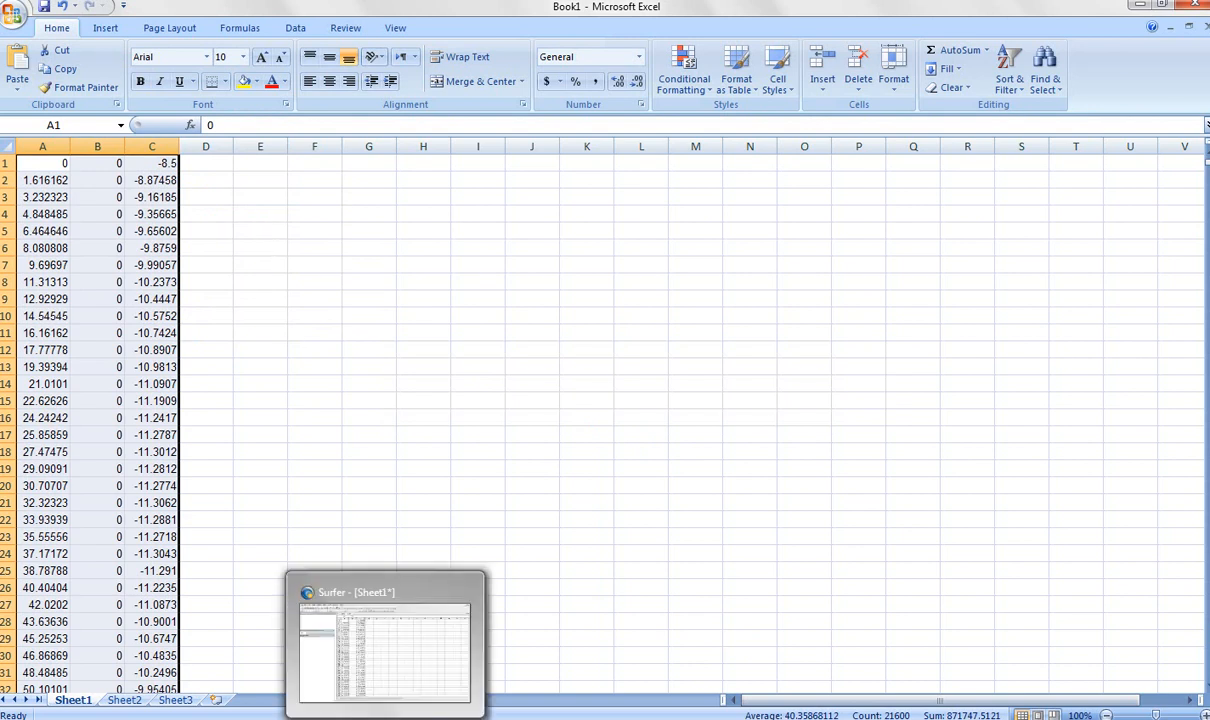
Switch to Surfer and merge the "Regional Bouguer data" DAT file into a new empty worksheet.
click(402, 660)
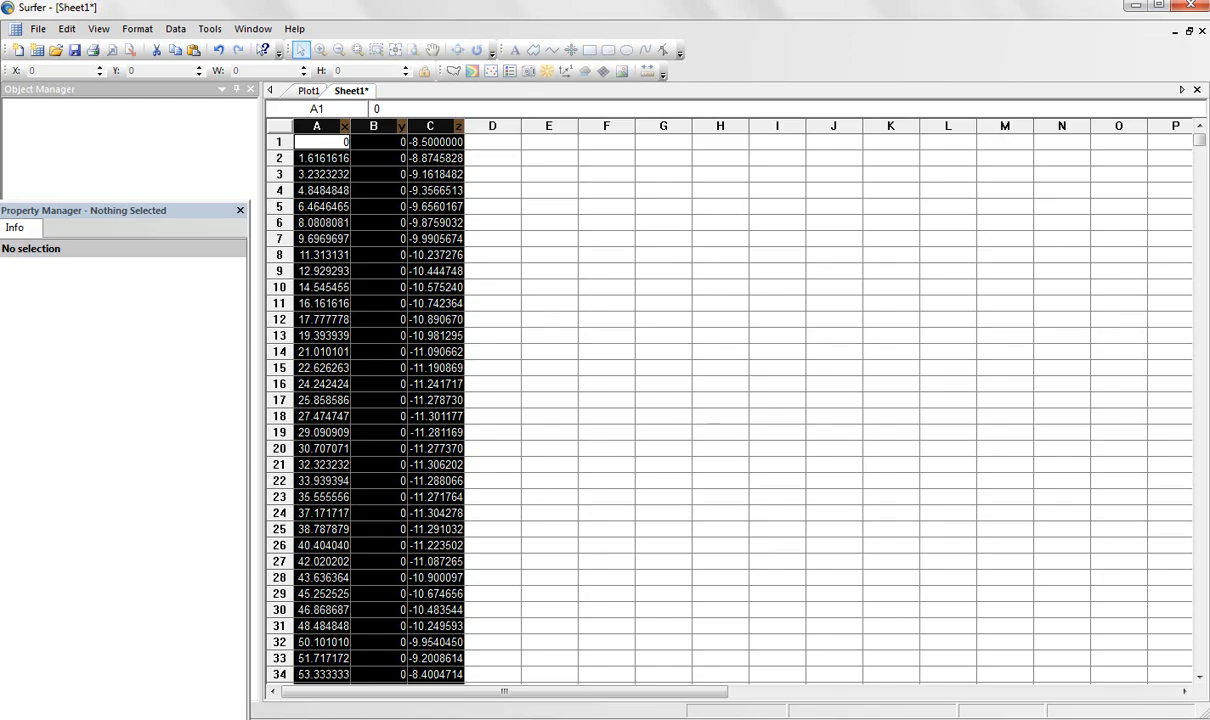
click(36, 52)
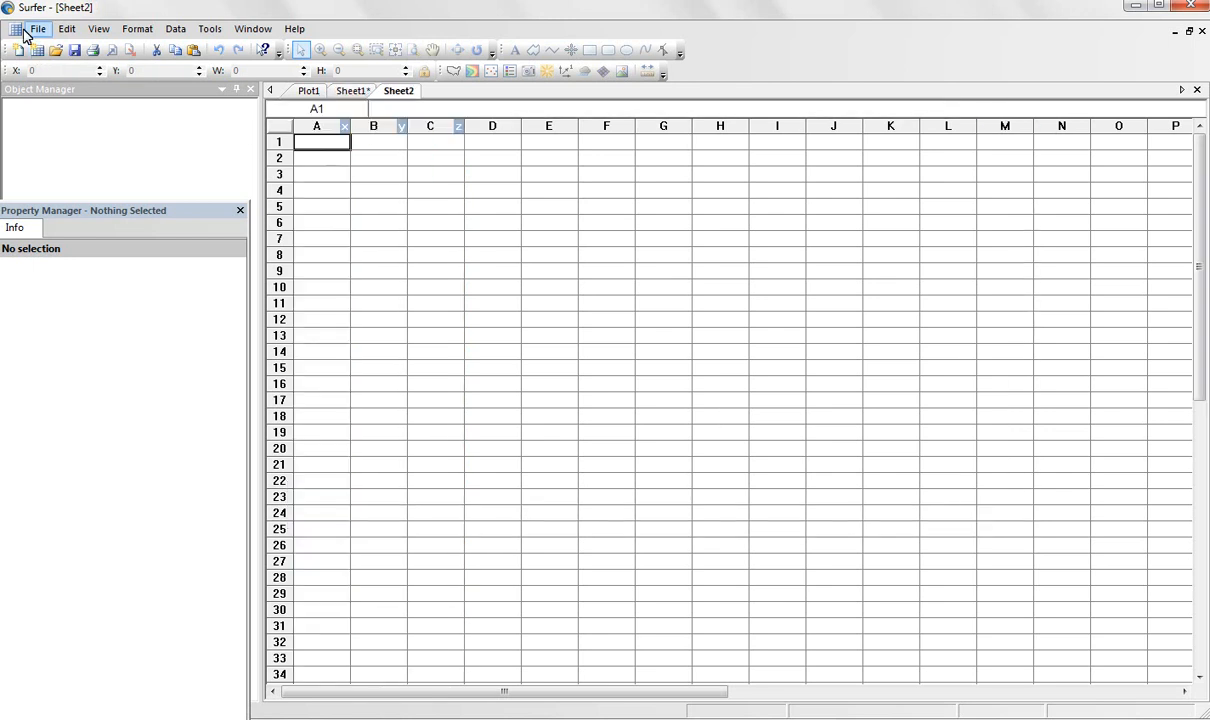
click(38, 30)
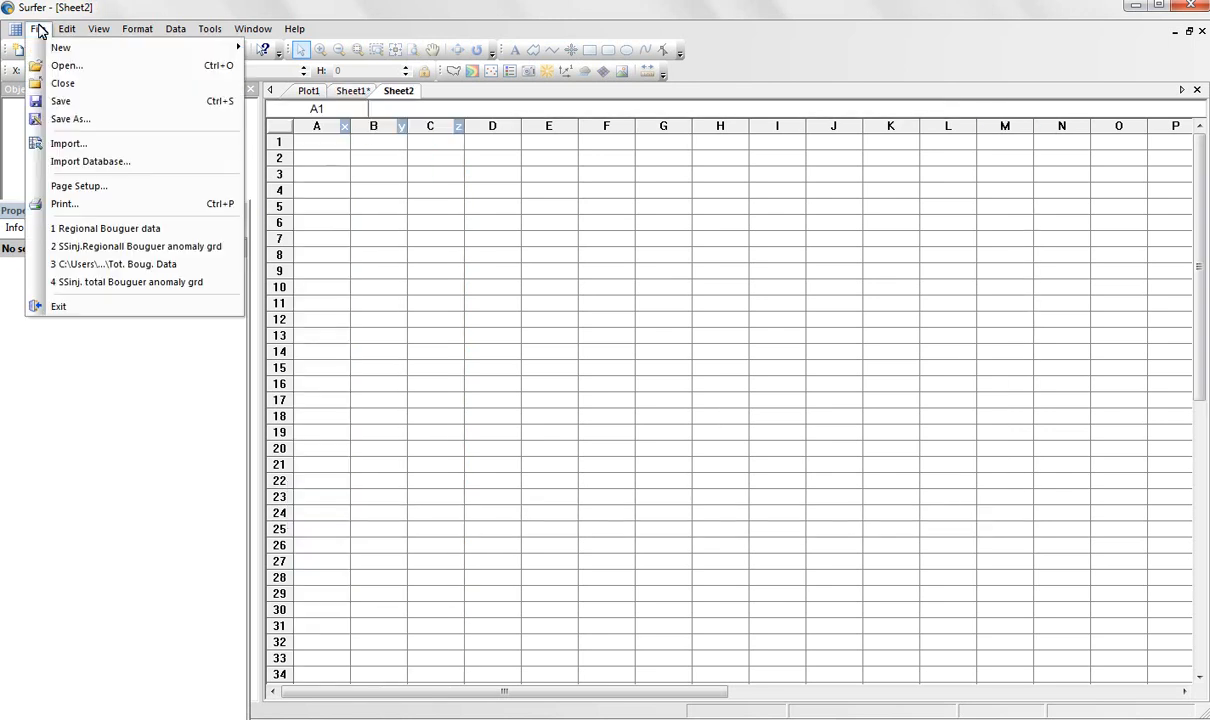
click(77, 146)
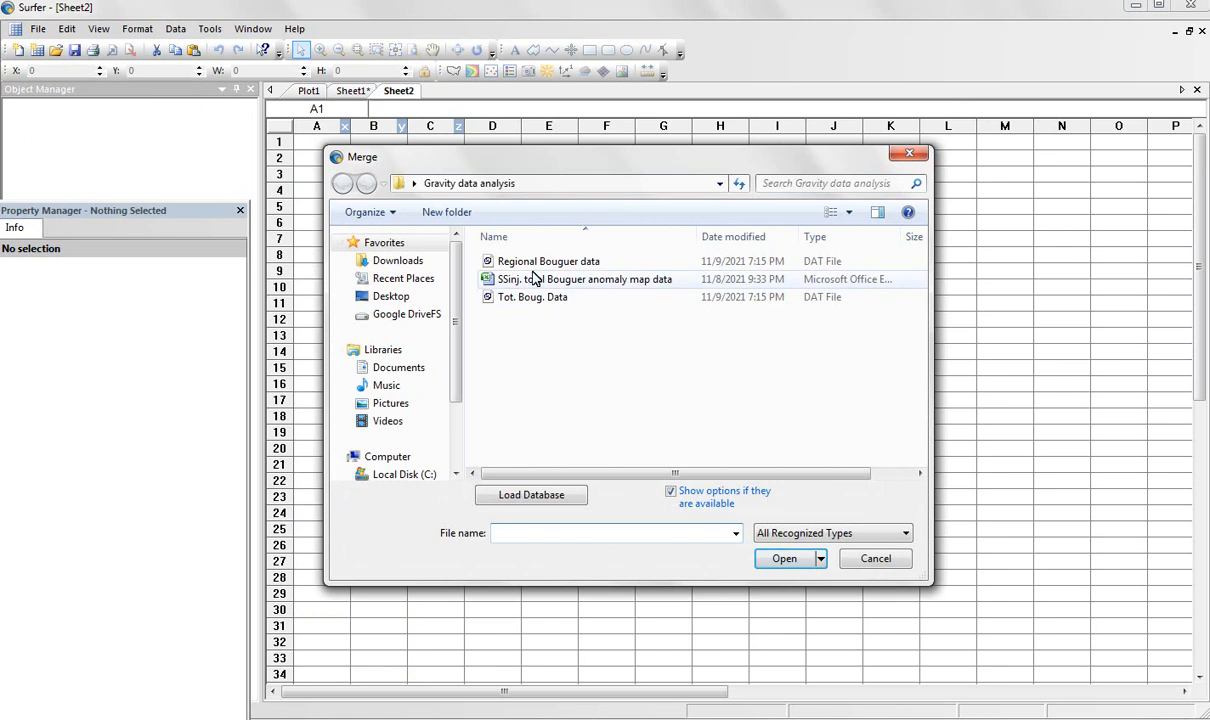
click(545, 262)
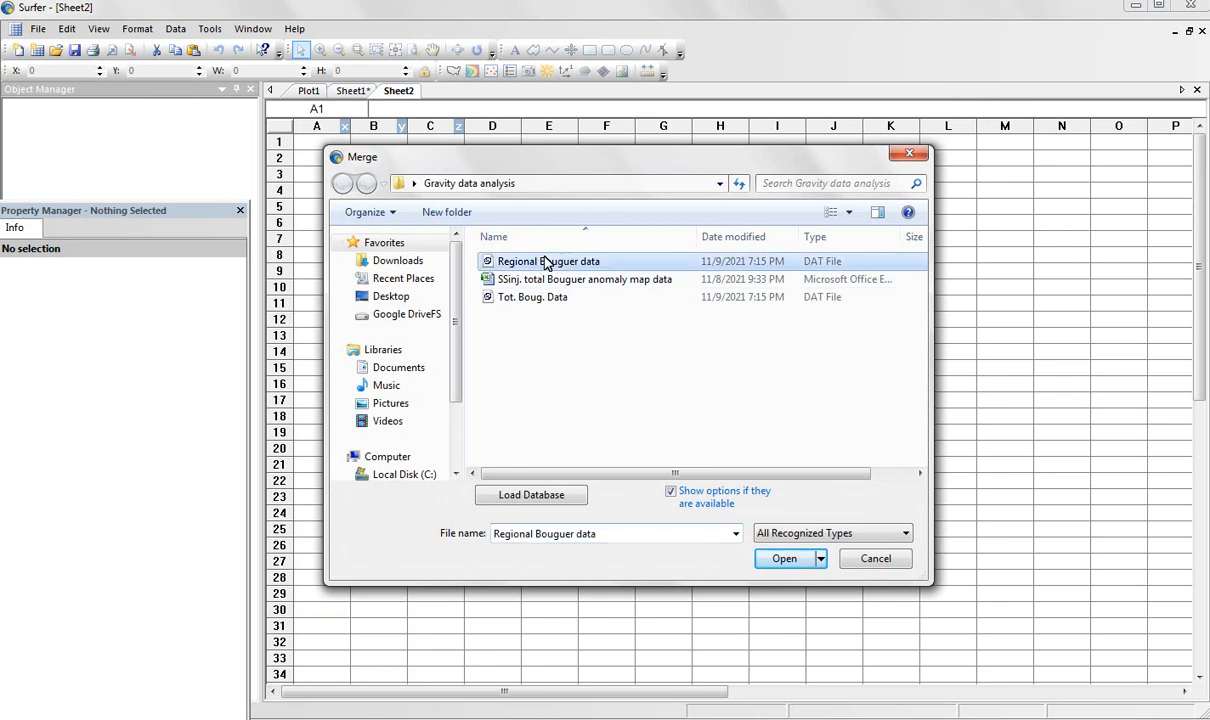
click(784, 560)
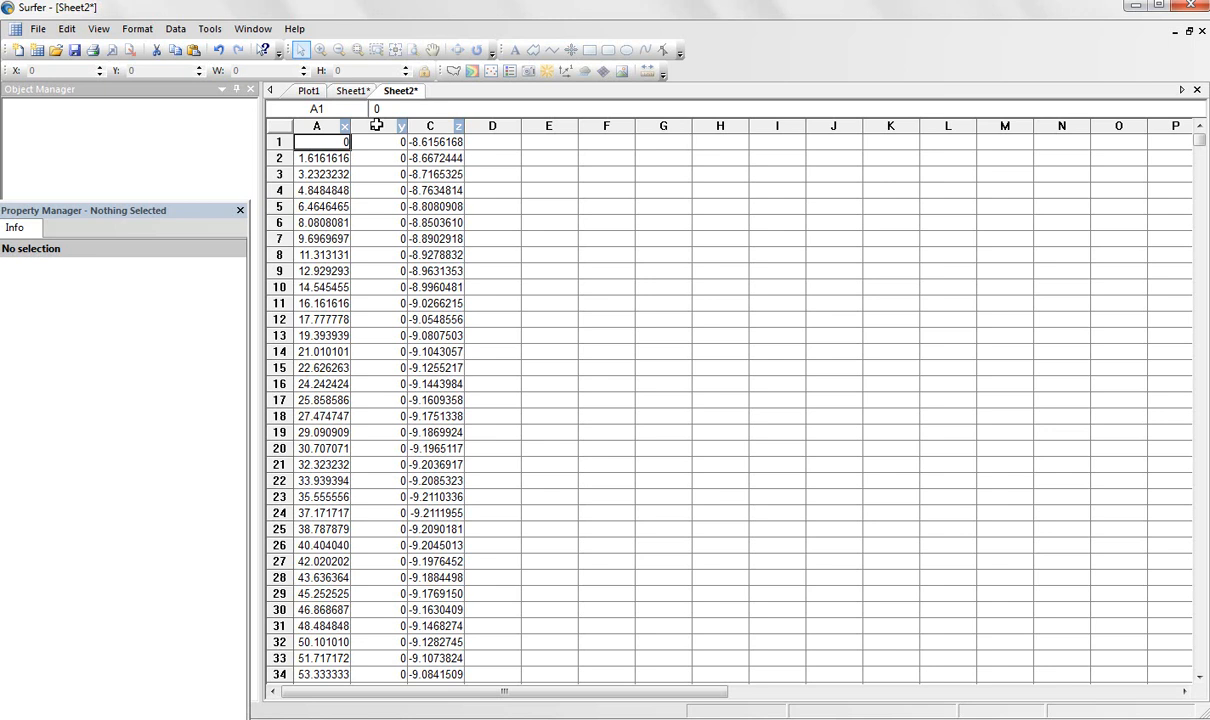
Copy column C, holding the Z values of the regional Bouguer data.
click(433, 125)
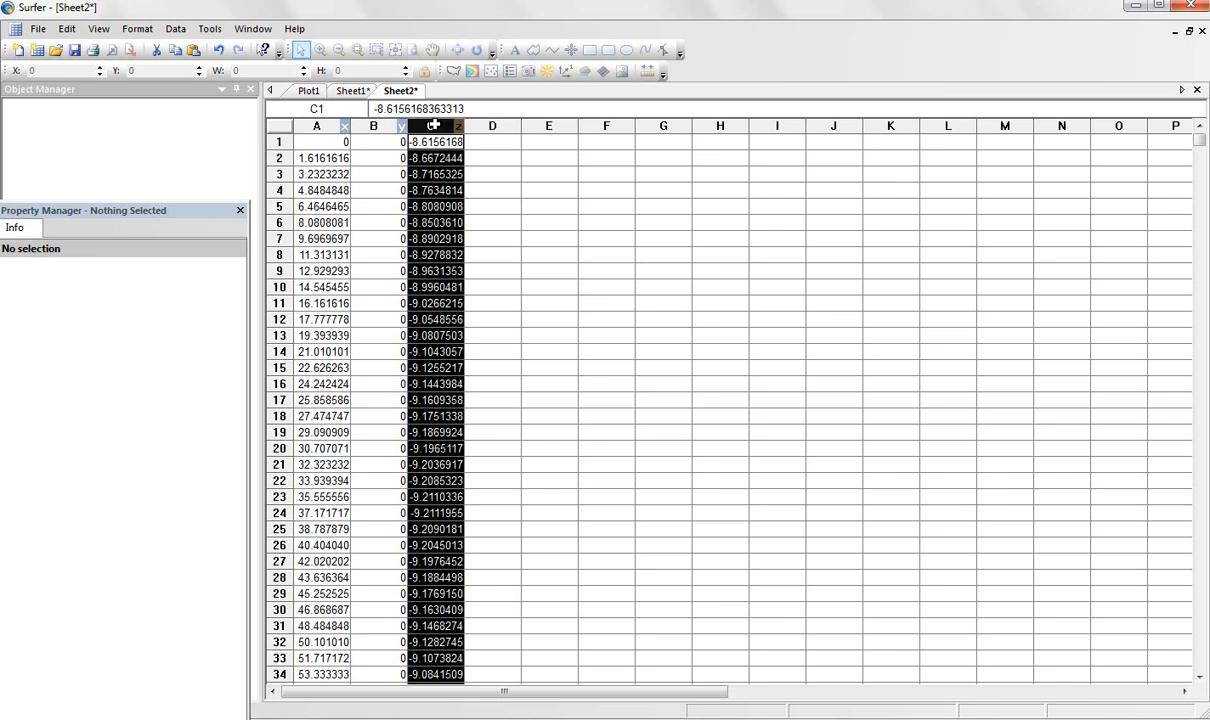
right_click(433, 125)
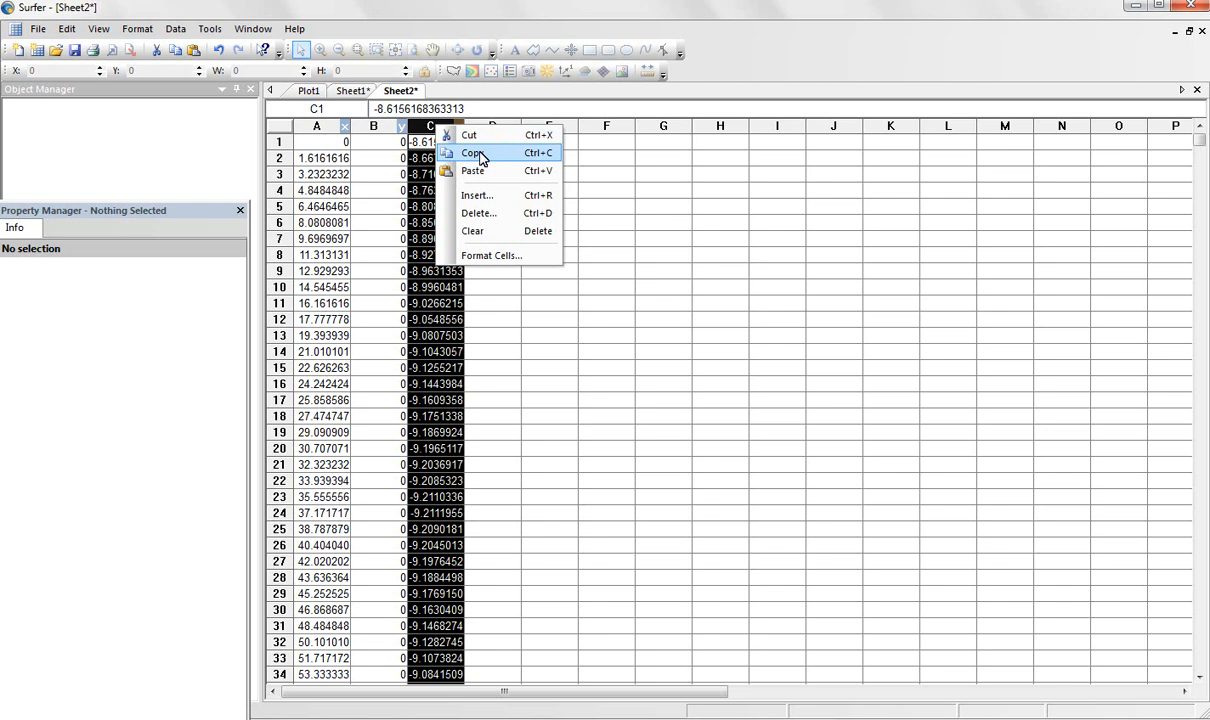
click(472, 153)
Switch to the Excel workbook and paste the copied regional values into column D, accepting the size mismatch.
key(alt+Tab)
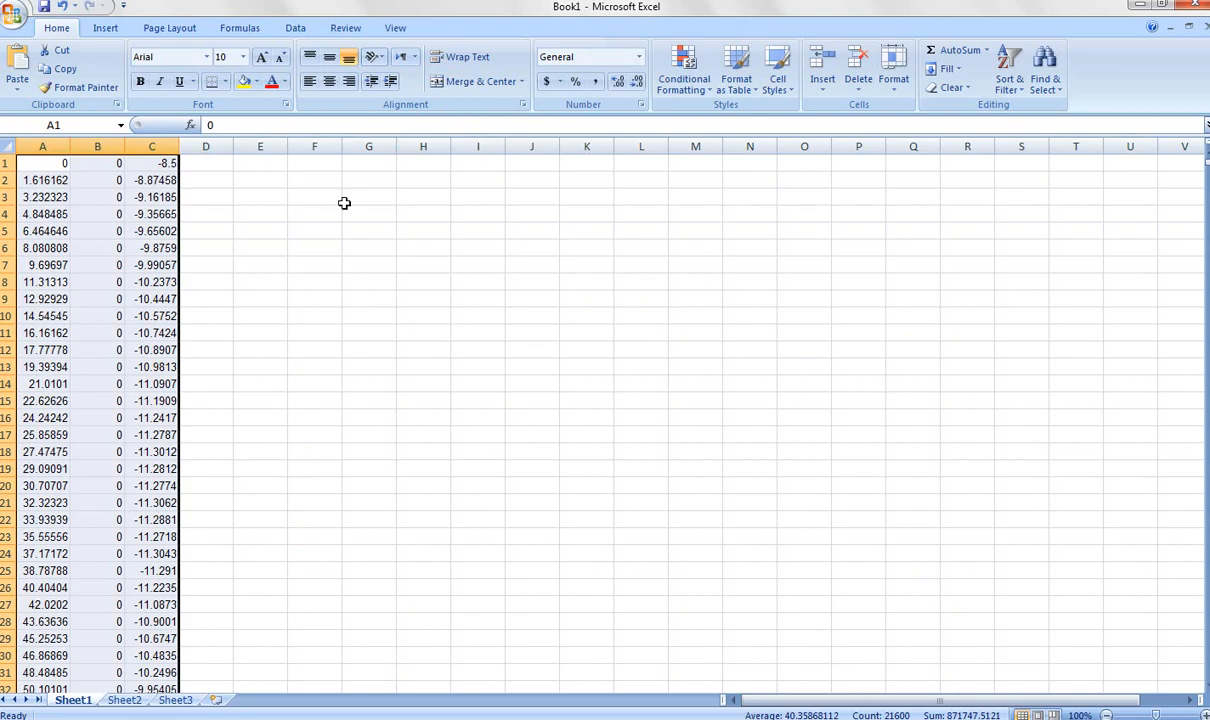
click(206, 146)
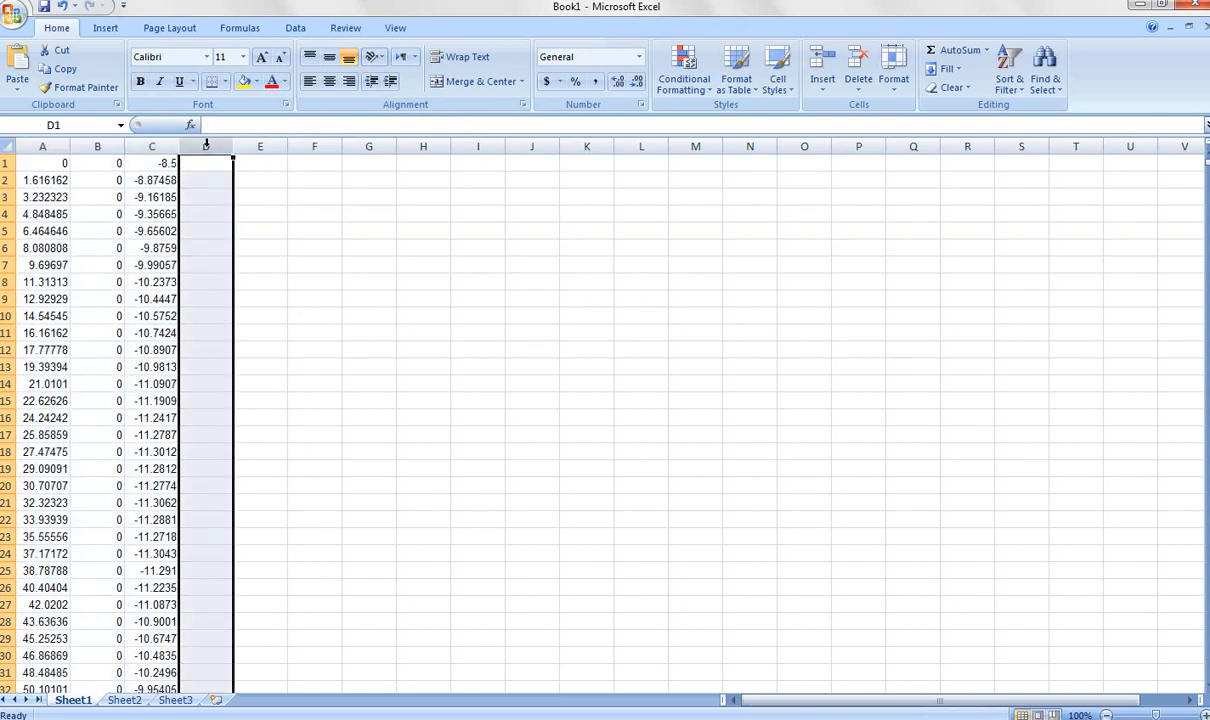
right_click(206, 146)
click(246, 197)
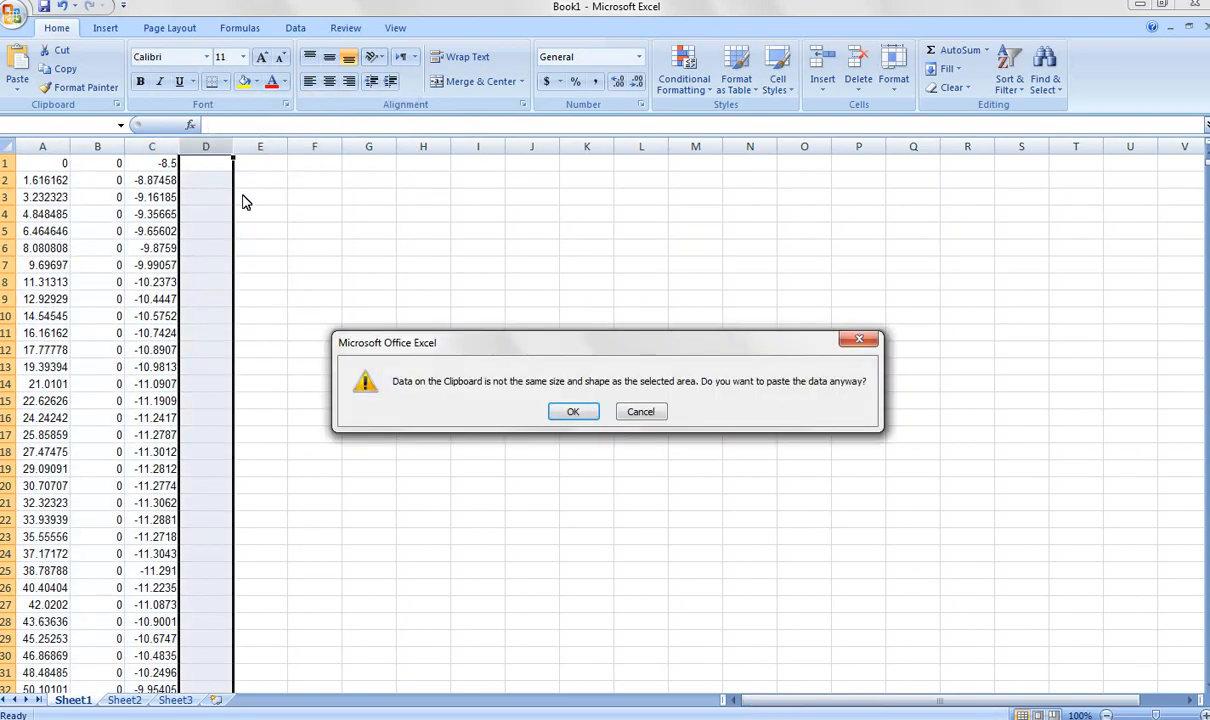
click(570, 409)
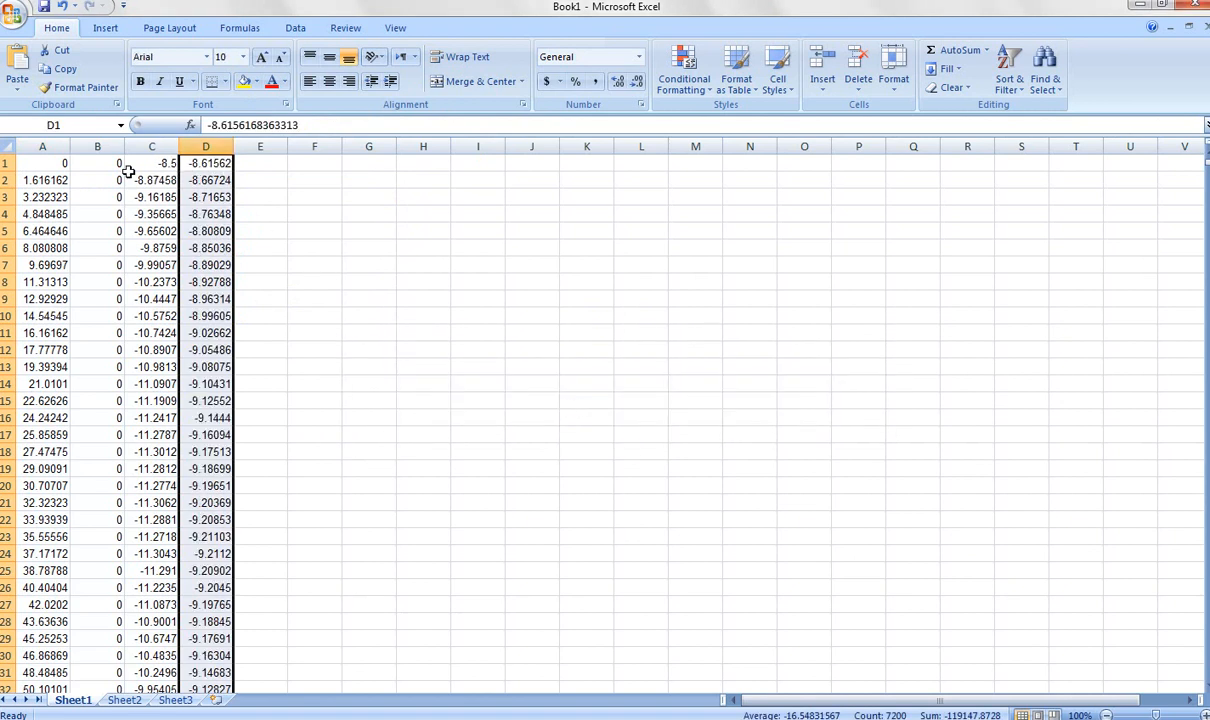
Enter the residual formula =C1-D1 in cell E1 and fill it down column E for all data rows.
click(261, 164)
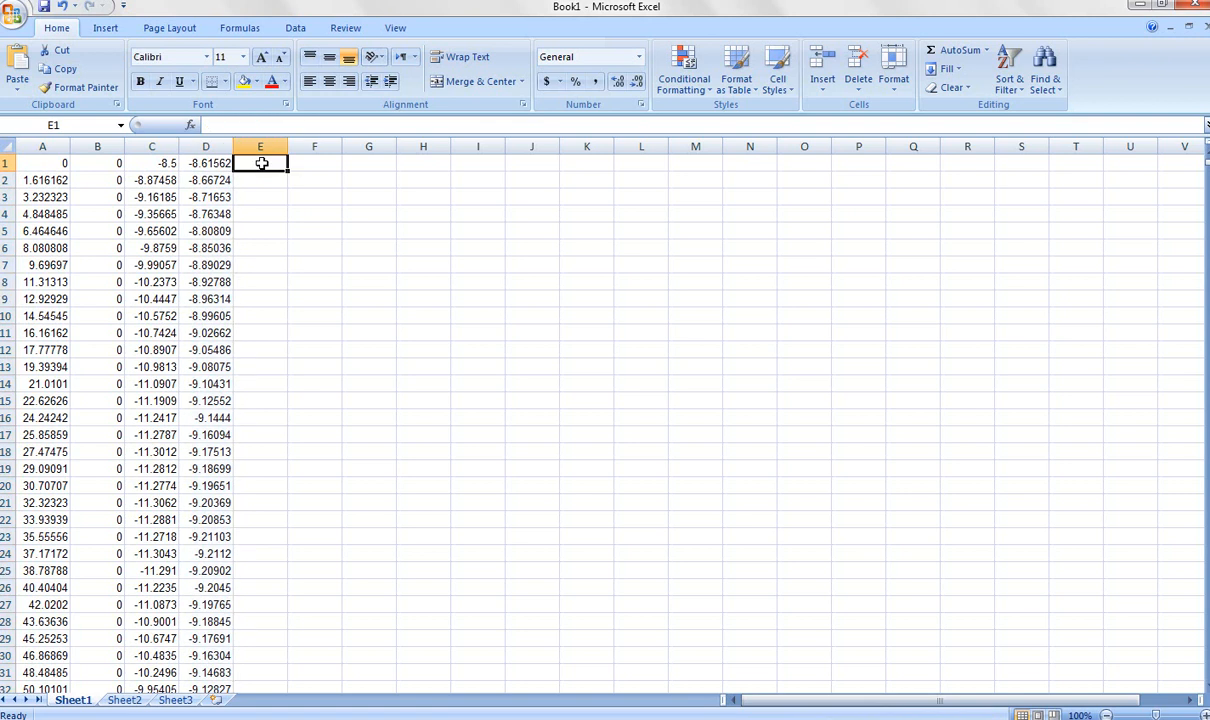
text(=)
key(Escape)
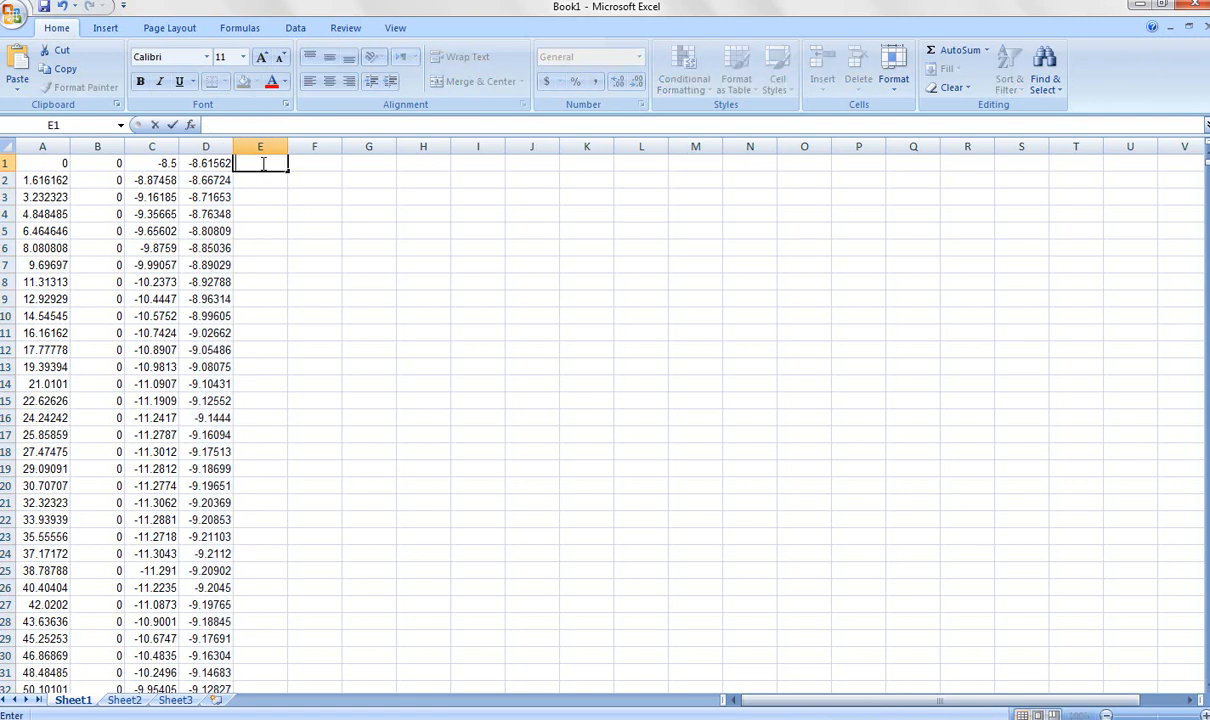
text(=)
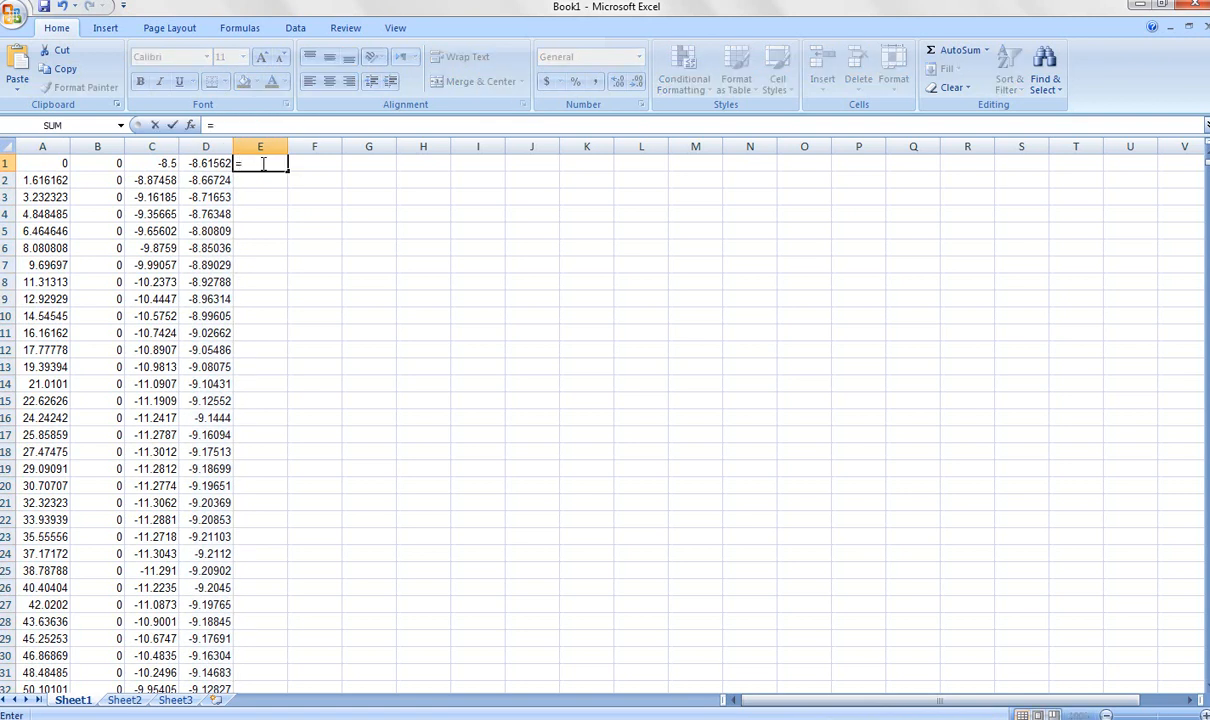
click(162, 164)
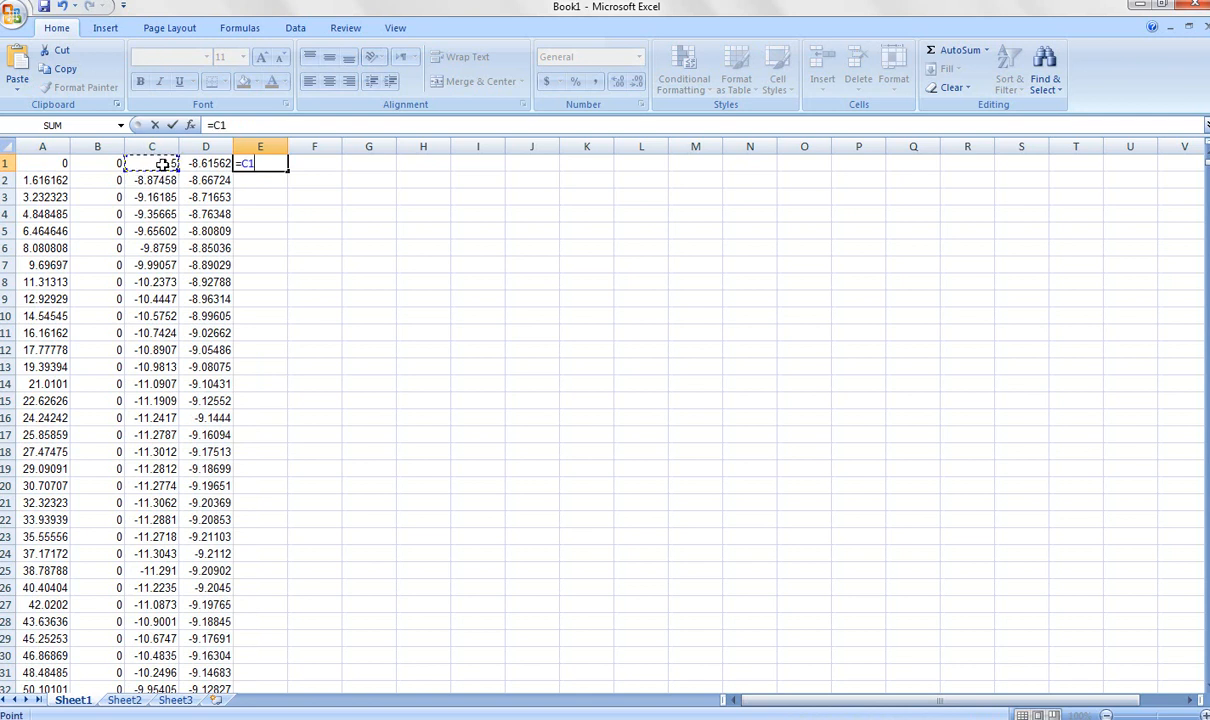
text(-)
click(211, 170)
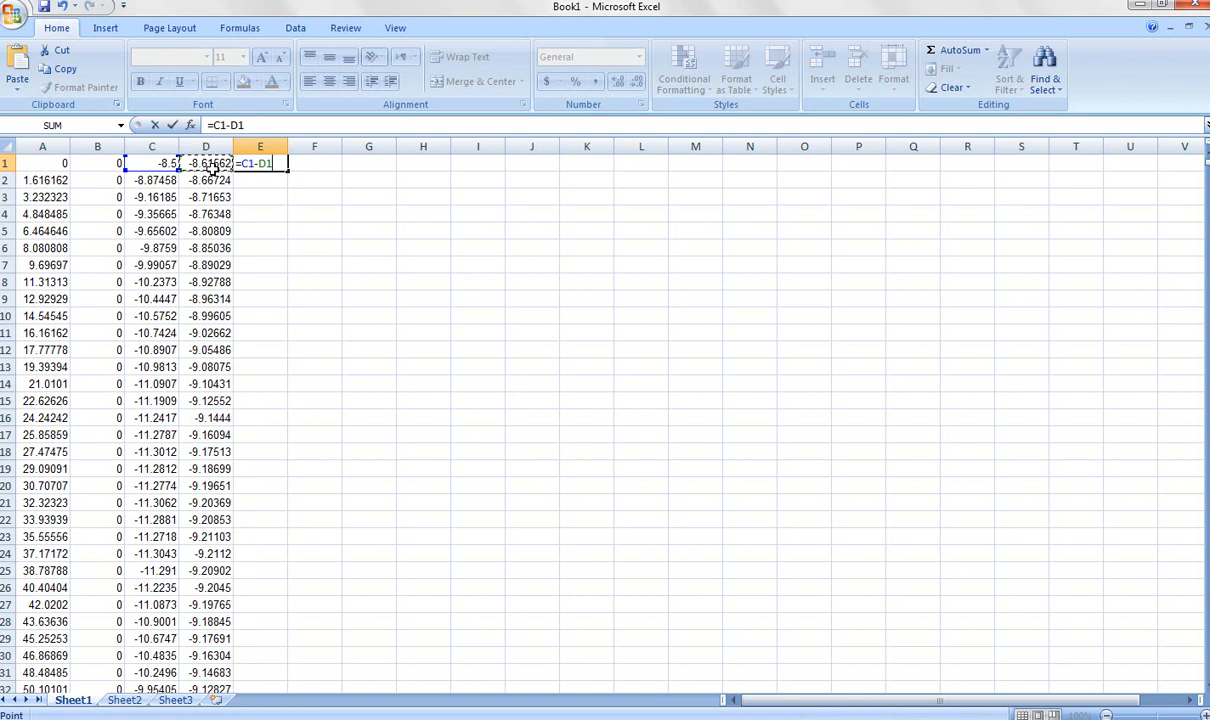
key(Return)
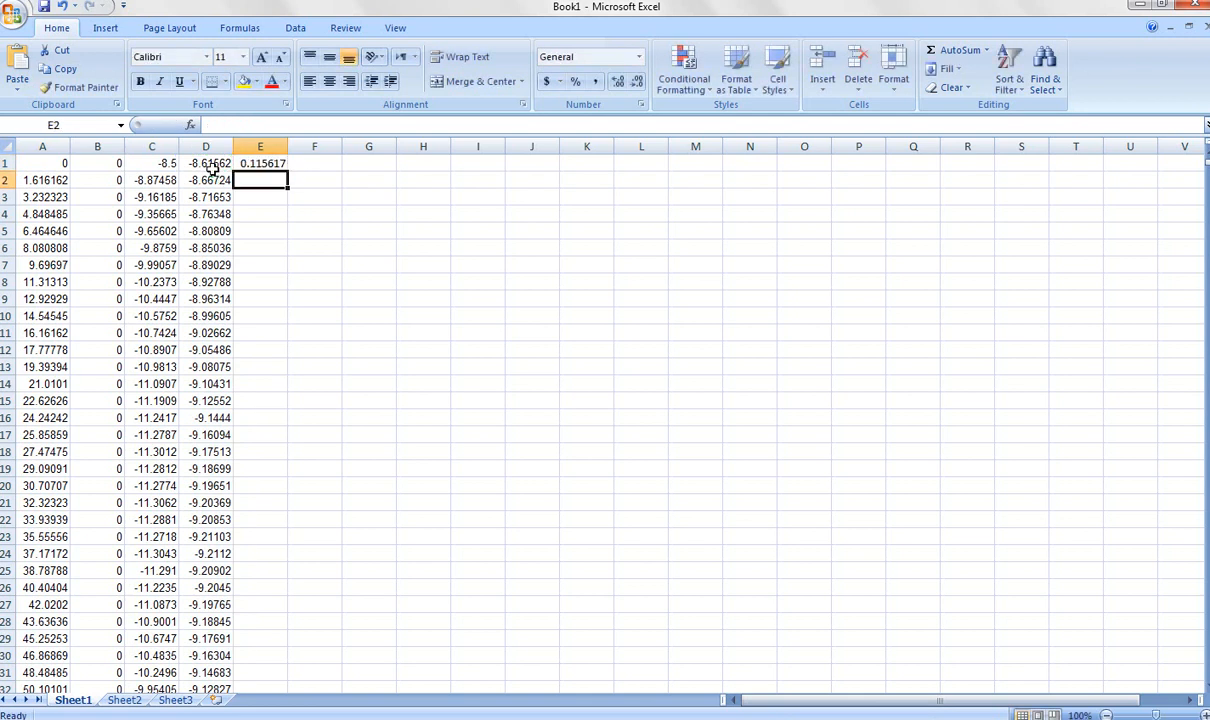
click(250, 163)
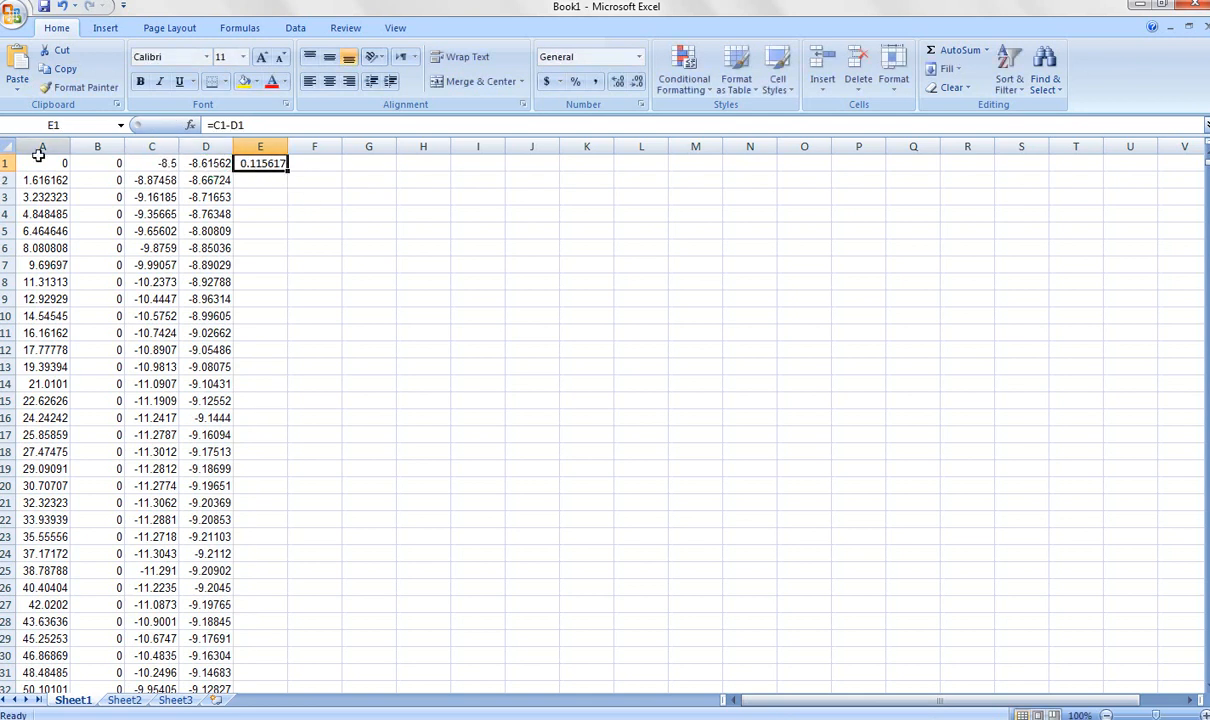
double_click(286, 170)
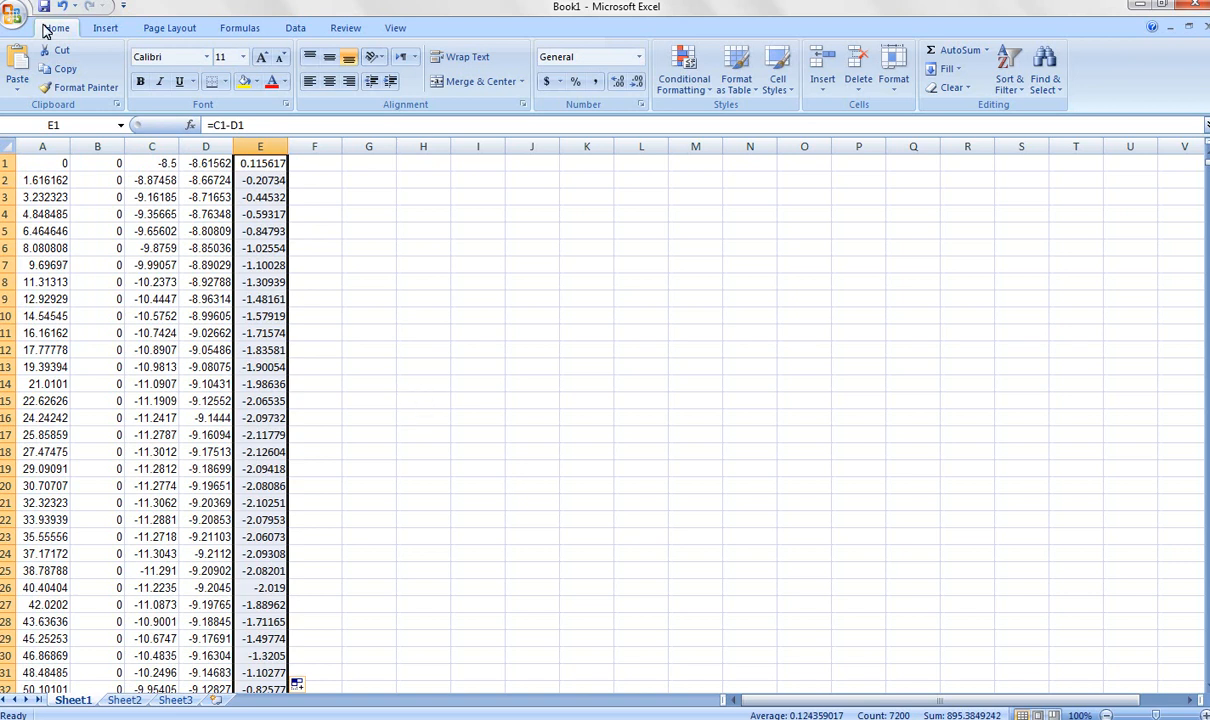
Save the workbook as "Residual calculations" in the Gravity data analysis folder on the Desktop.
click(10, 18)
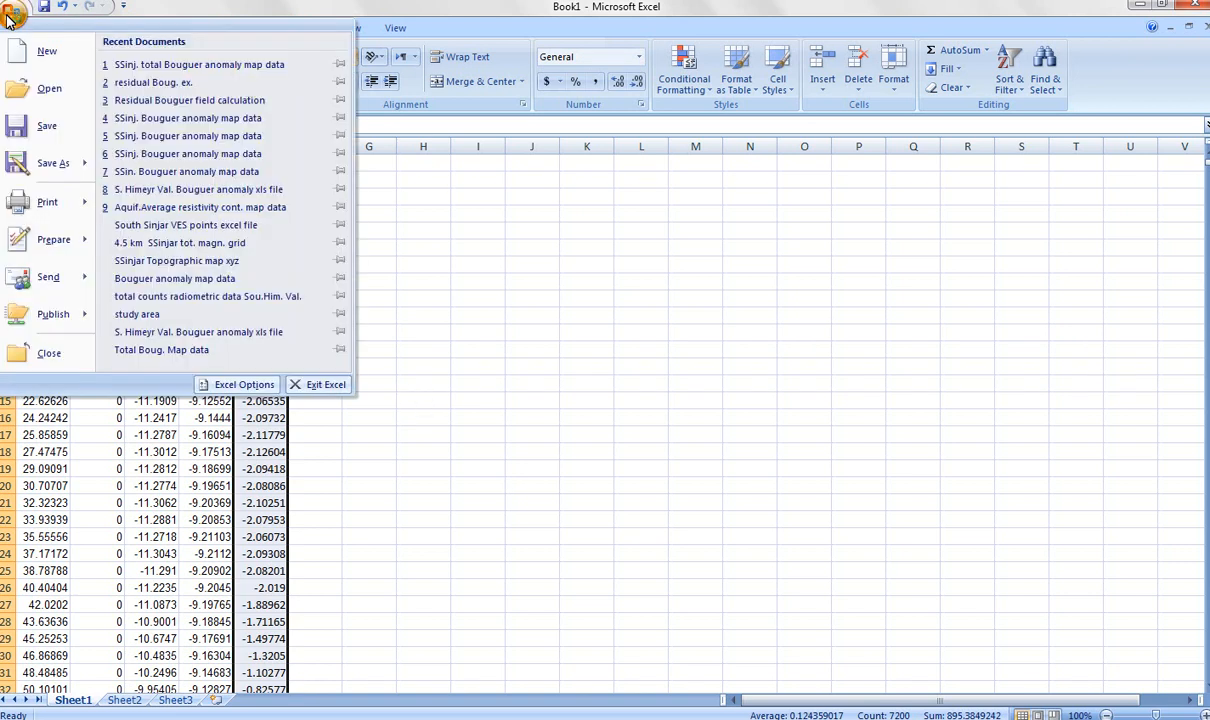
click(45, 126)
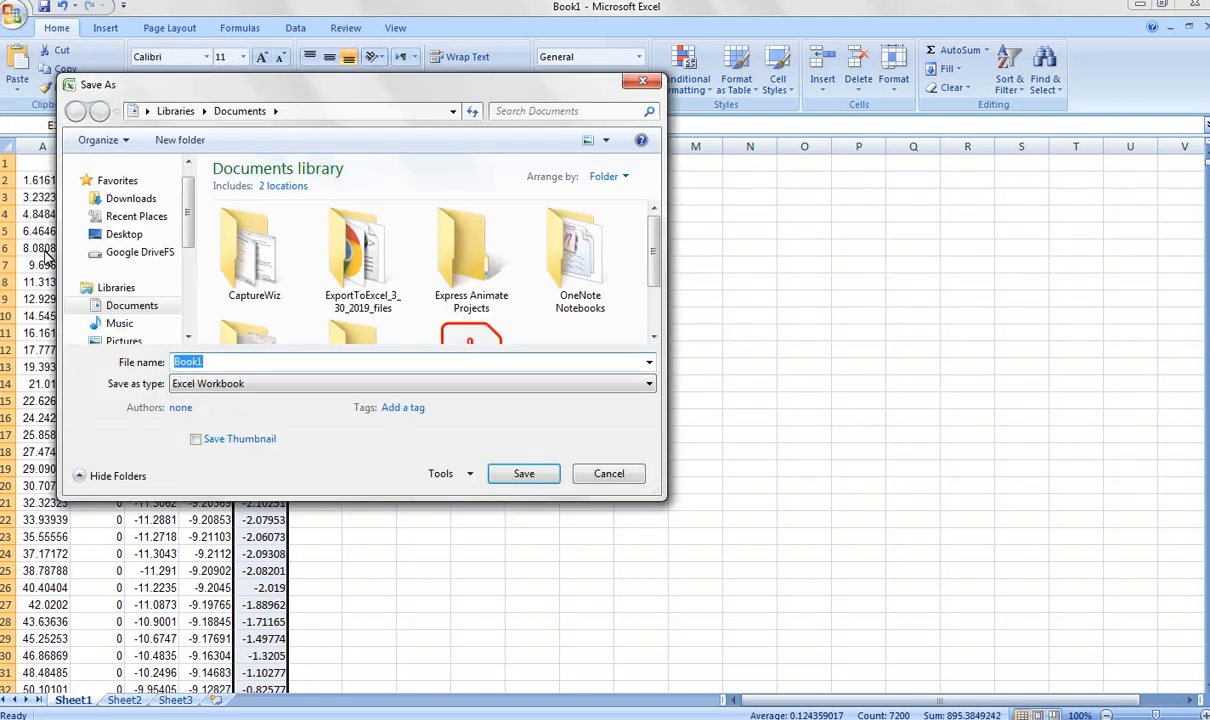
click(119, 238)
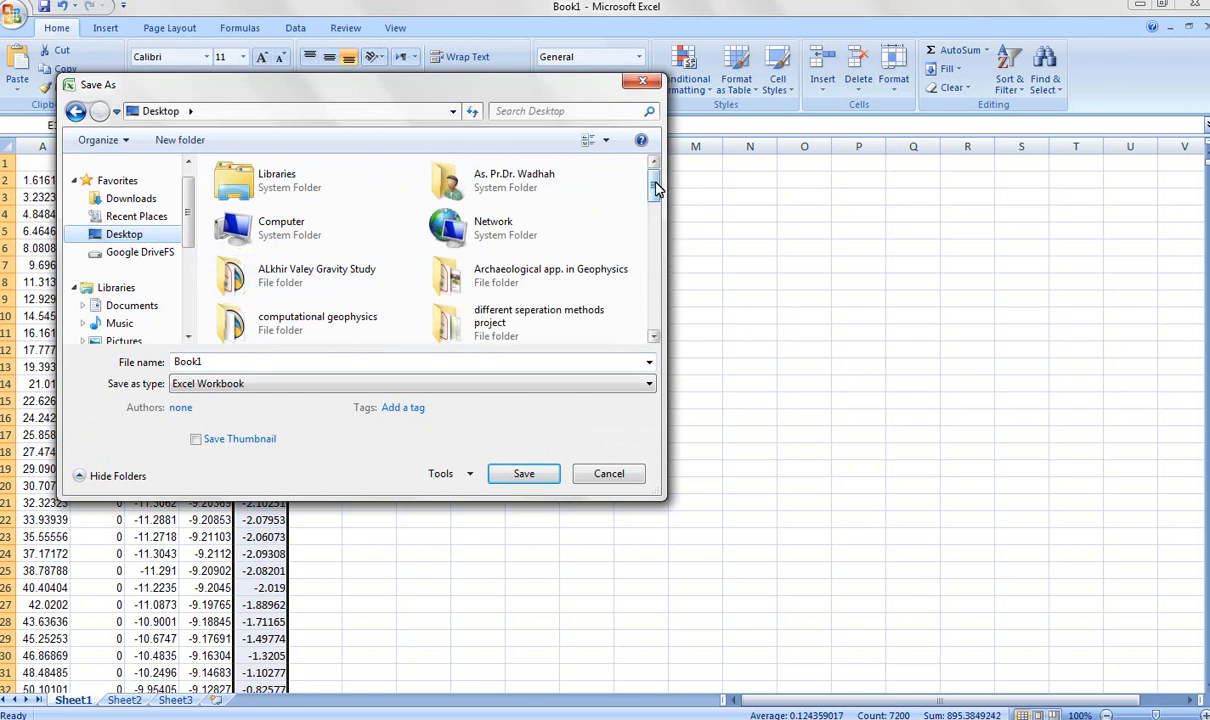
scroll(480, 200, down, 3)
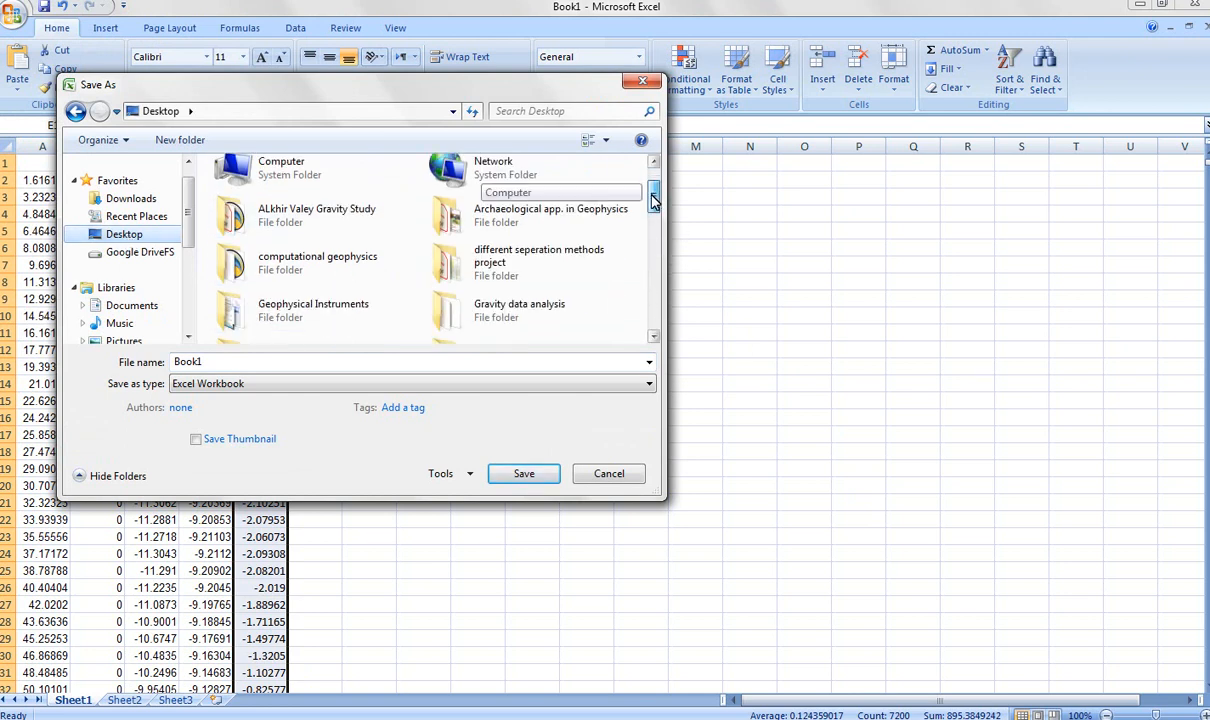
double_click(521, 284)
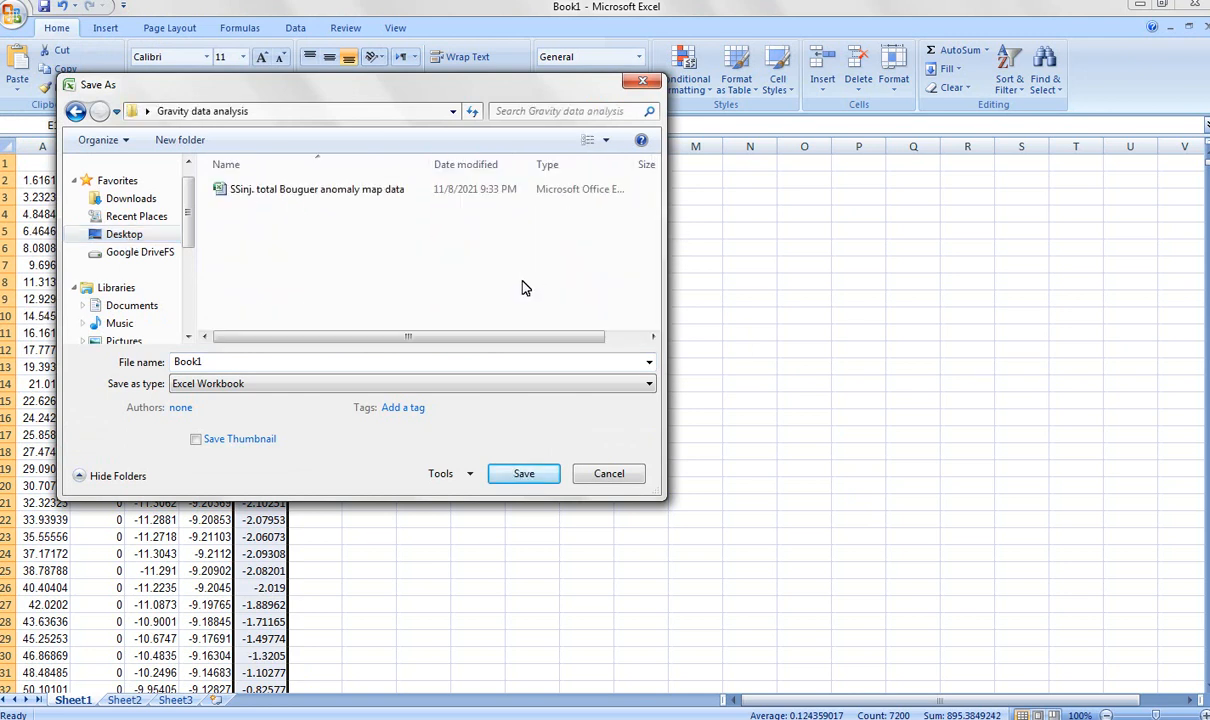
double_click(192, 362)
text(R)
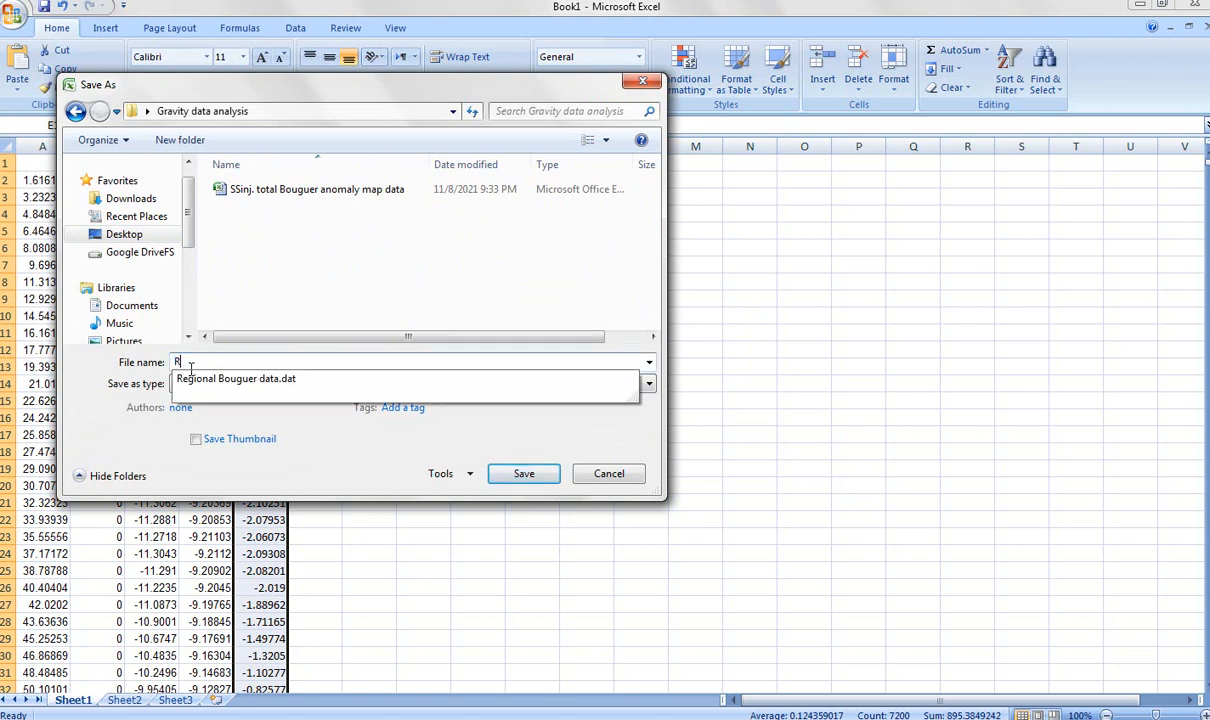
text(esidual calculations)
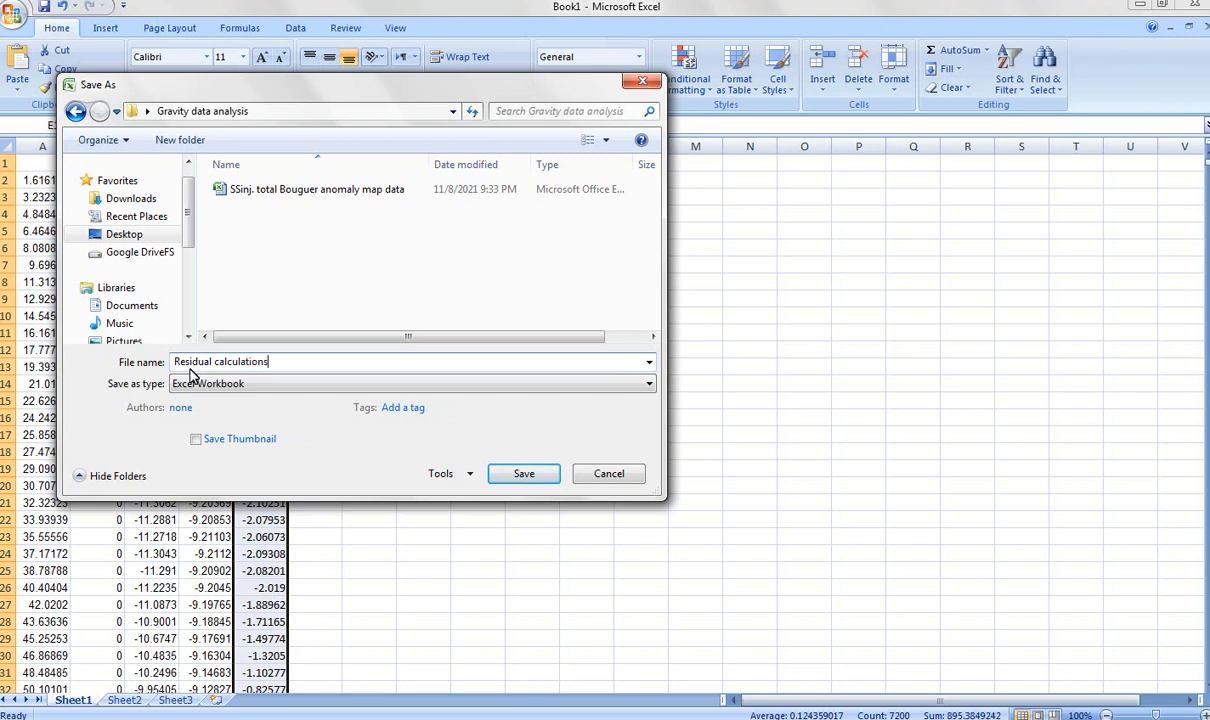
click(522, 474)
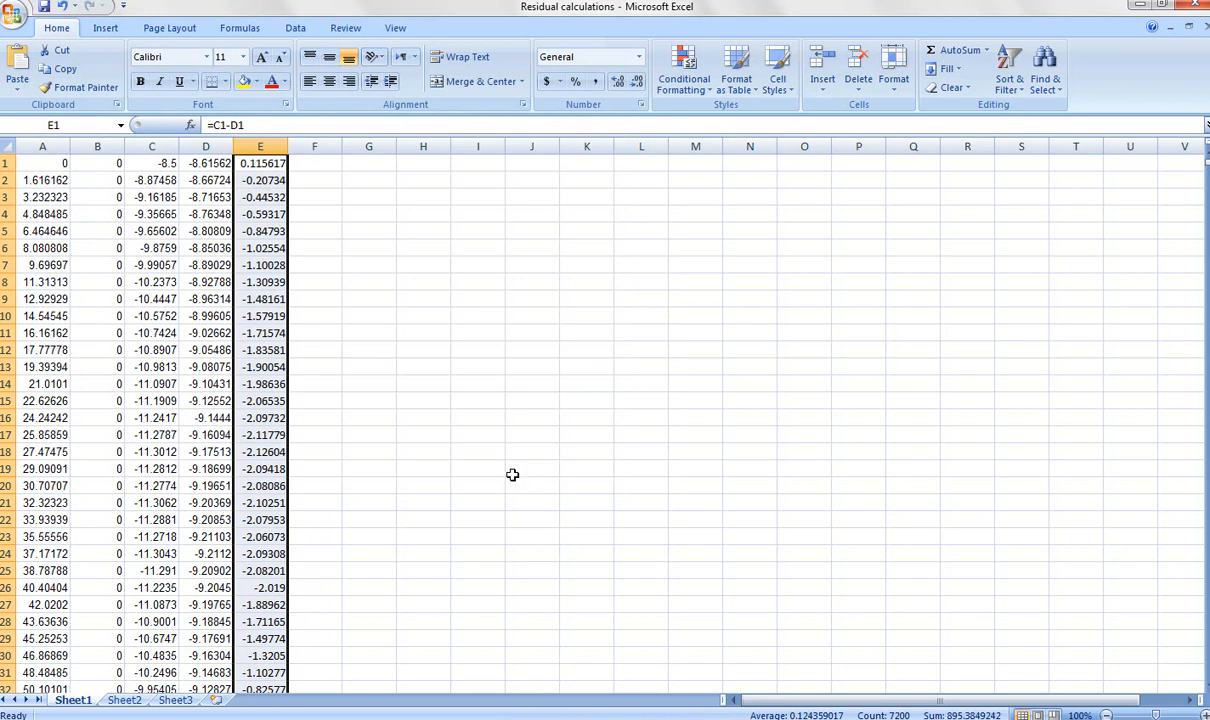
Minimize the Excel and Surfer windows and start Excel from the desktop with a second blank workbook.
click(1140, 7)
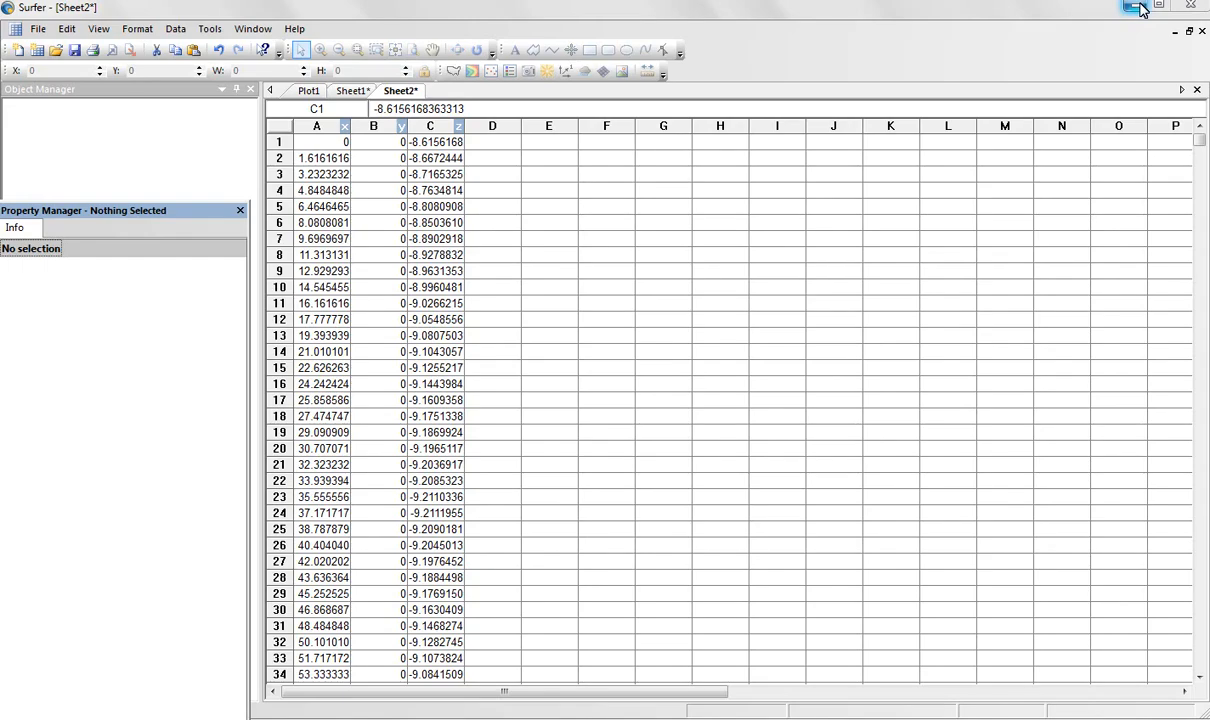
click(1140, 7)
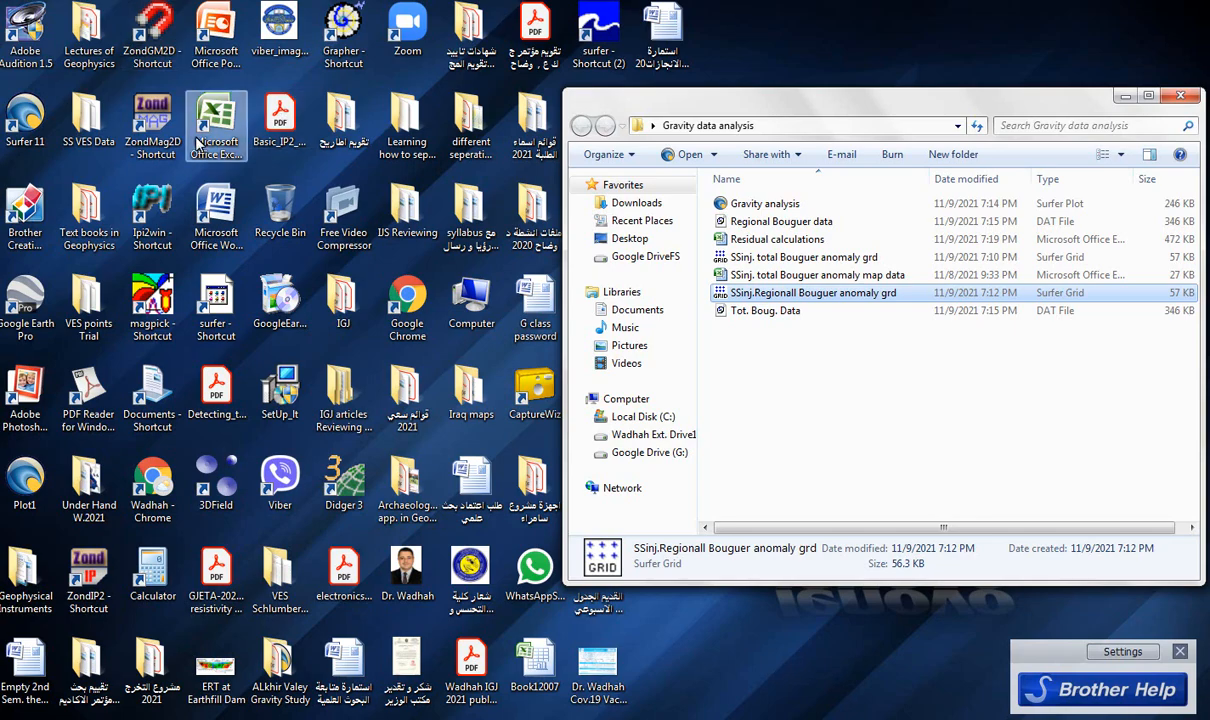
double_click(238, 122)
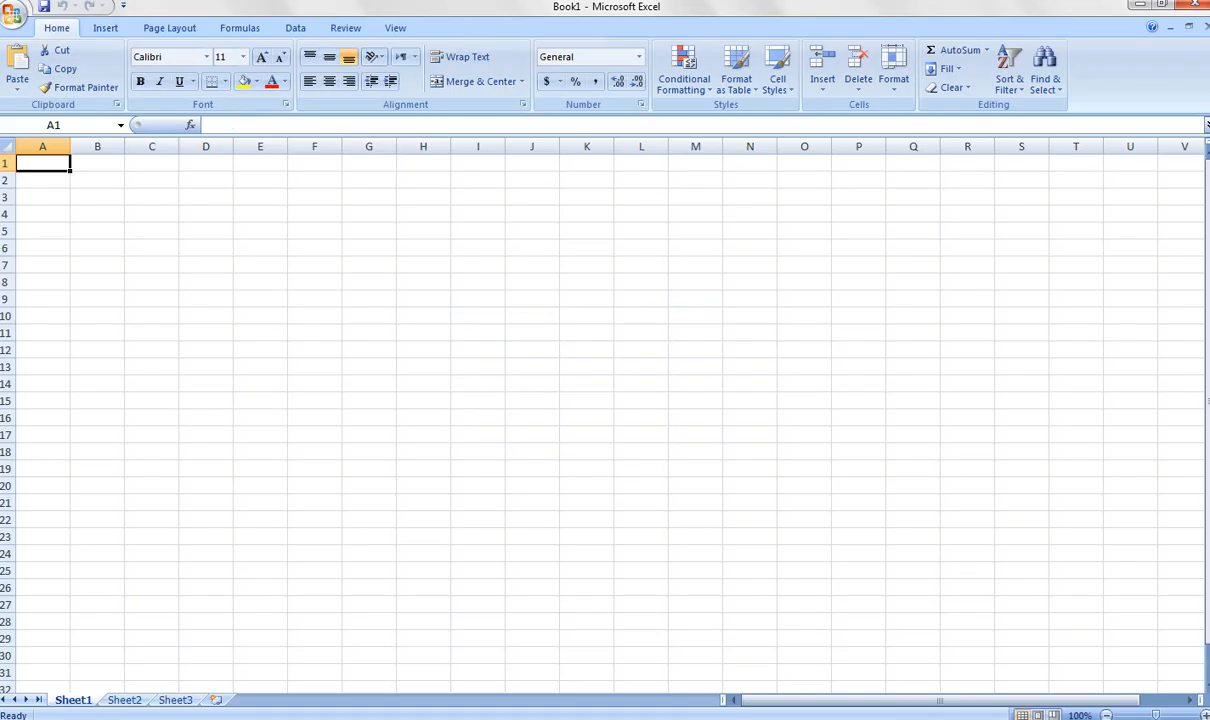
Switch to the "Residual calculations" workbook and copy columns A and B with the X and Y coordinates.
mouse_move(280, 714)
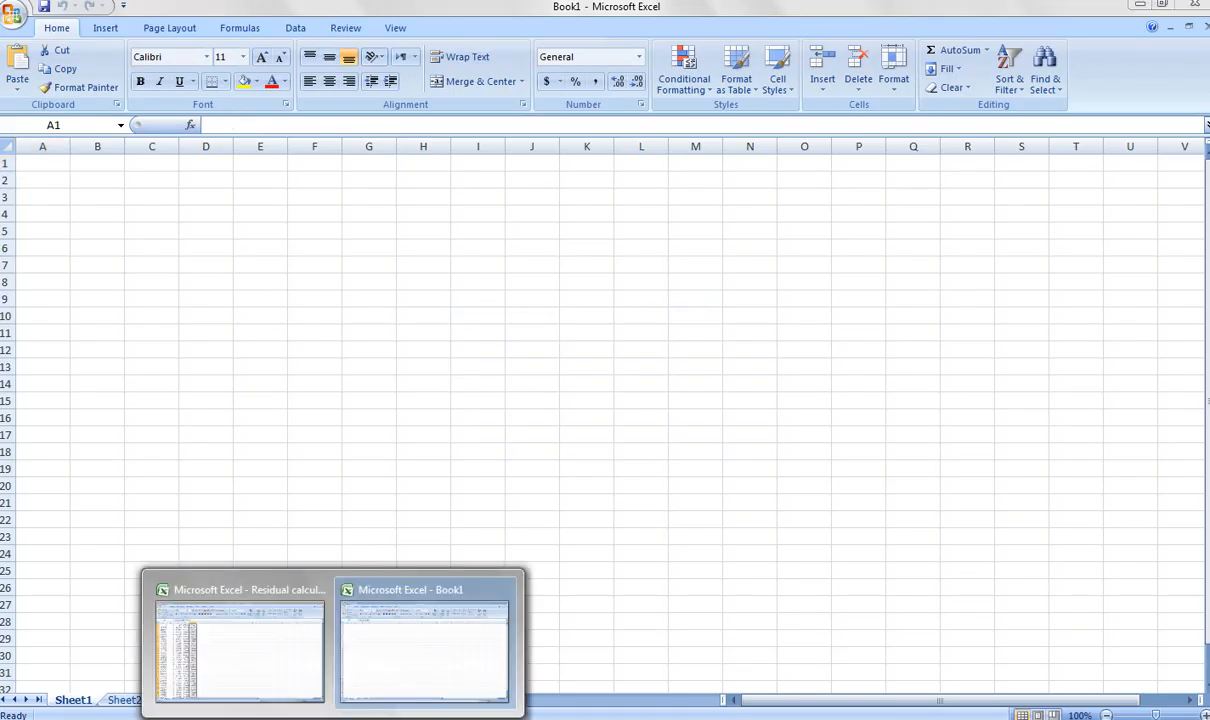
click(234, 676)
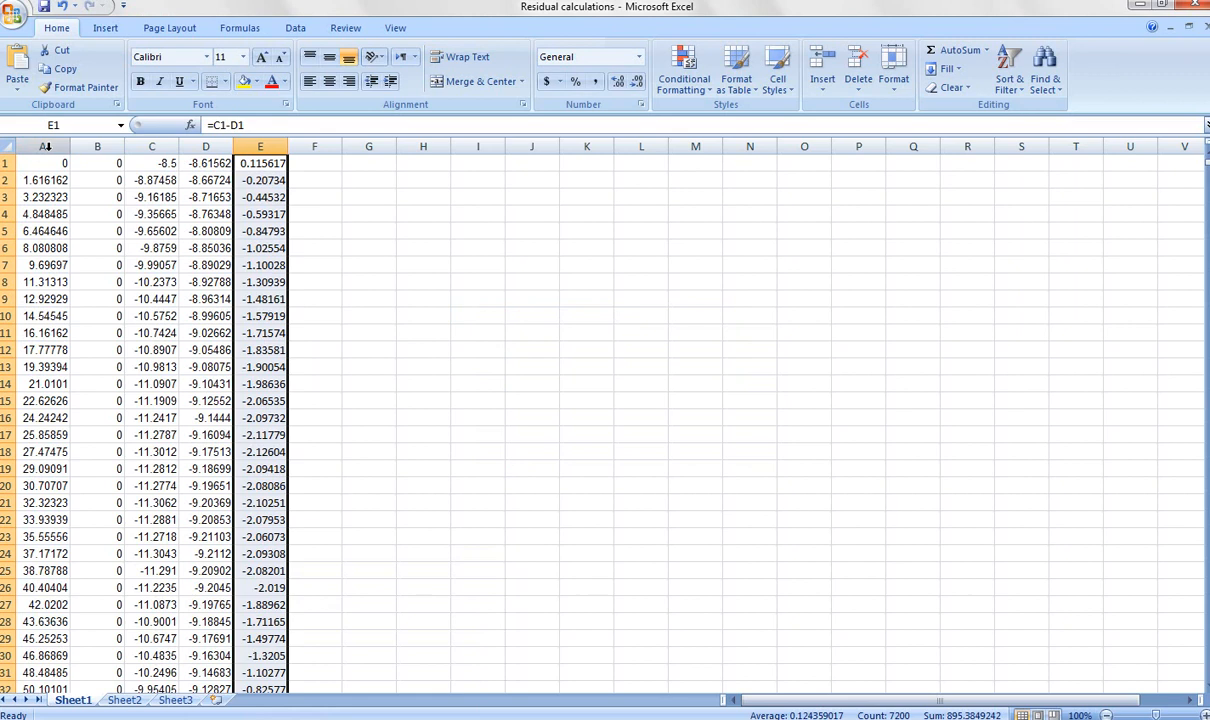
click(46, 146)
drag(46, 146, 88, 147)
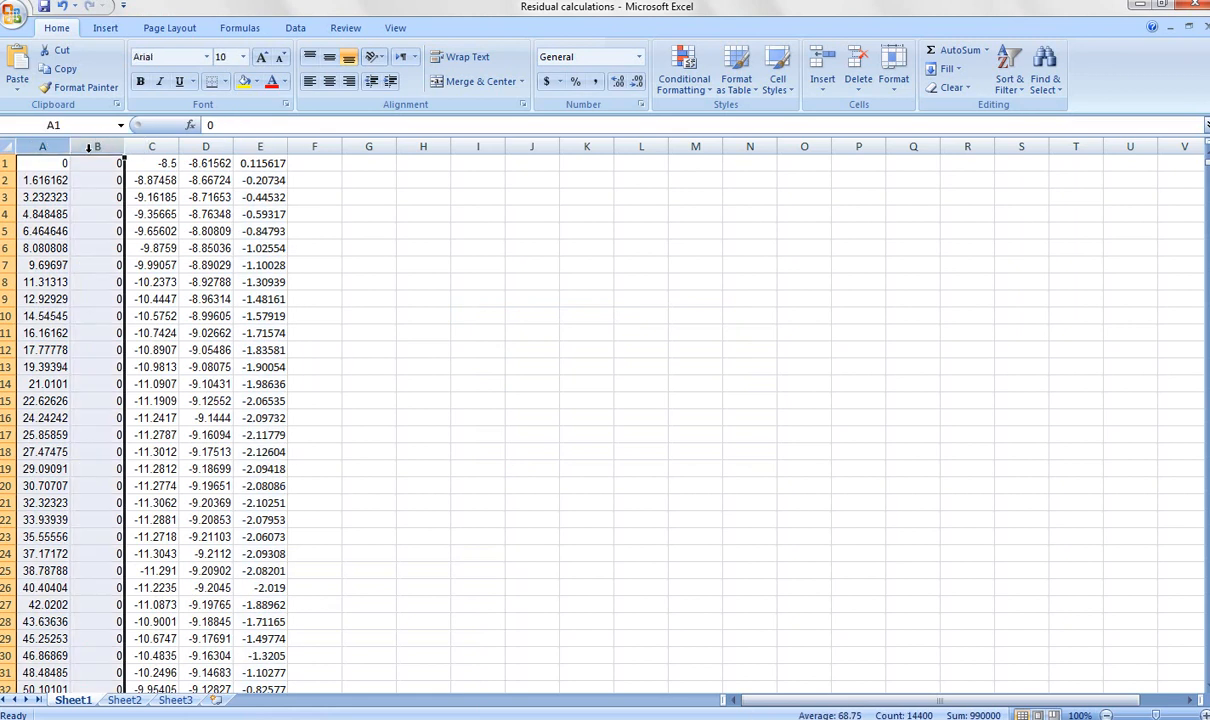
right_click(89, 150)
click(138, 185)
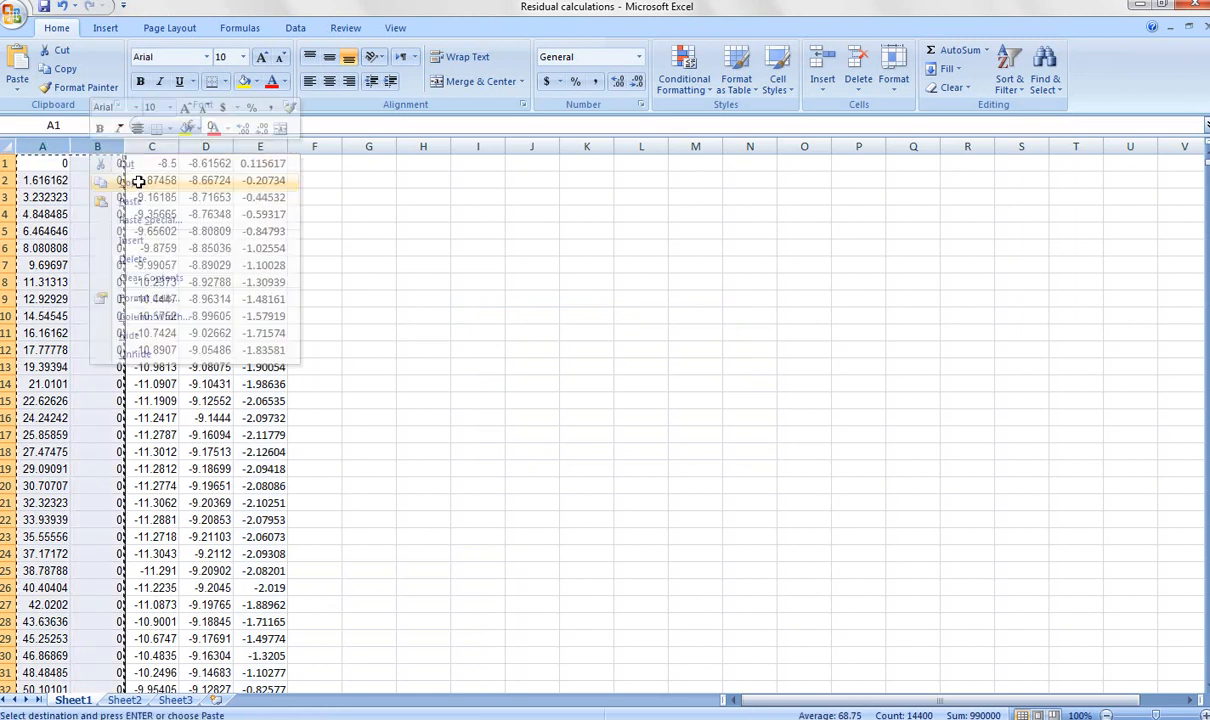
Switch to the blank workbook Book1 and paste the copied X and Y coordinates into columns A and B.
mouse_move(330, 718)
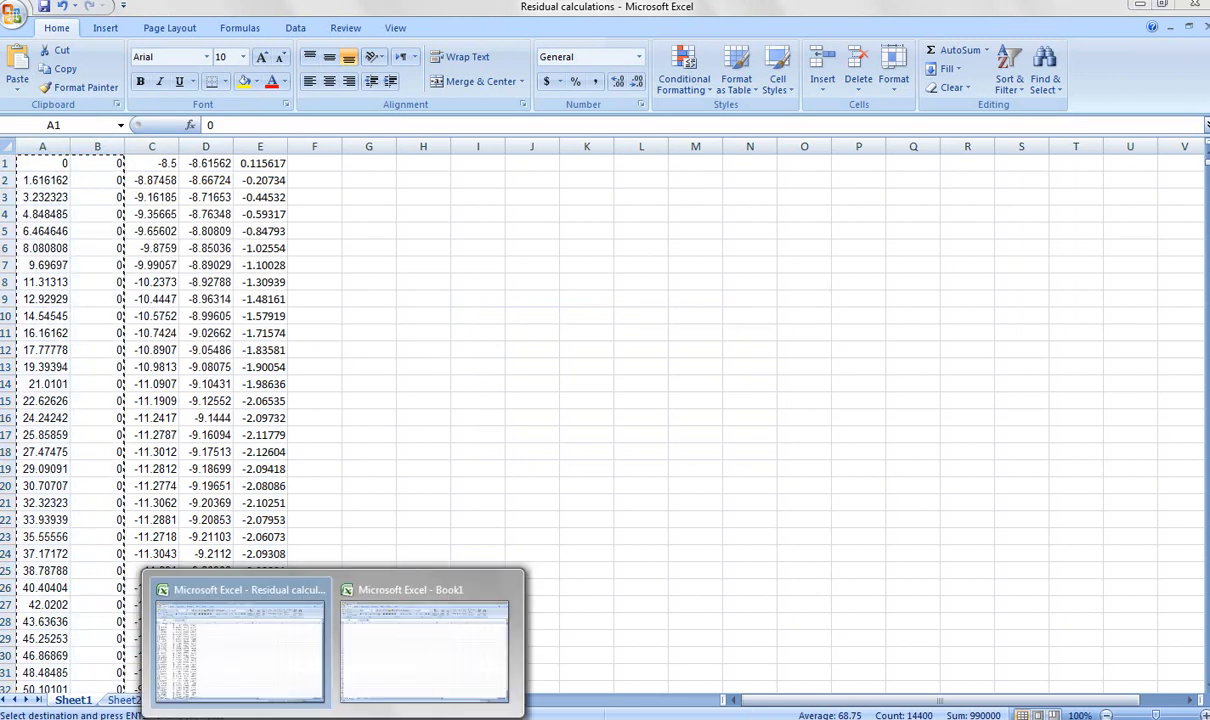
click(424, 652)
click(60, 146)
drag(60, 146, 90, 147)
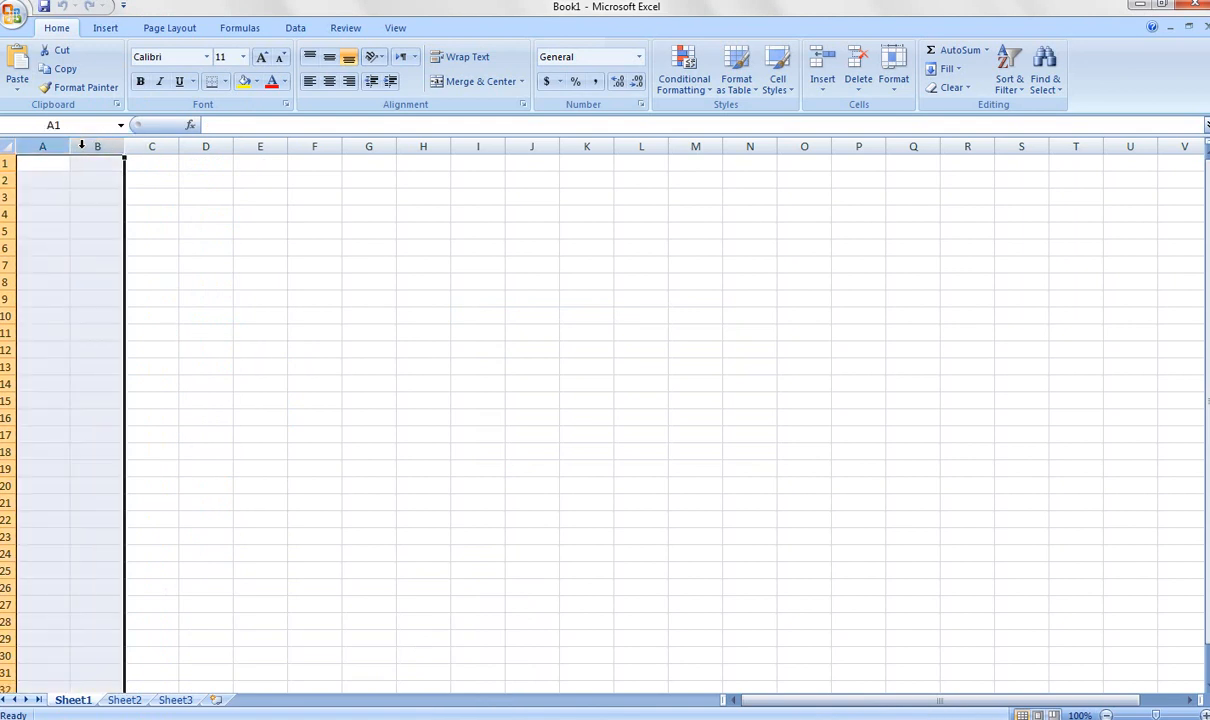
right_click(80, 147)
click(124, 196)
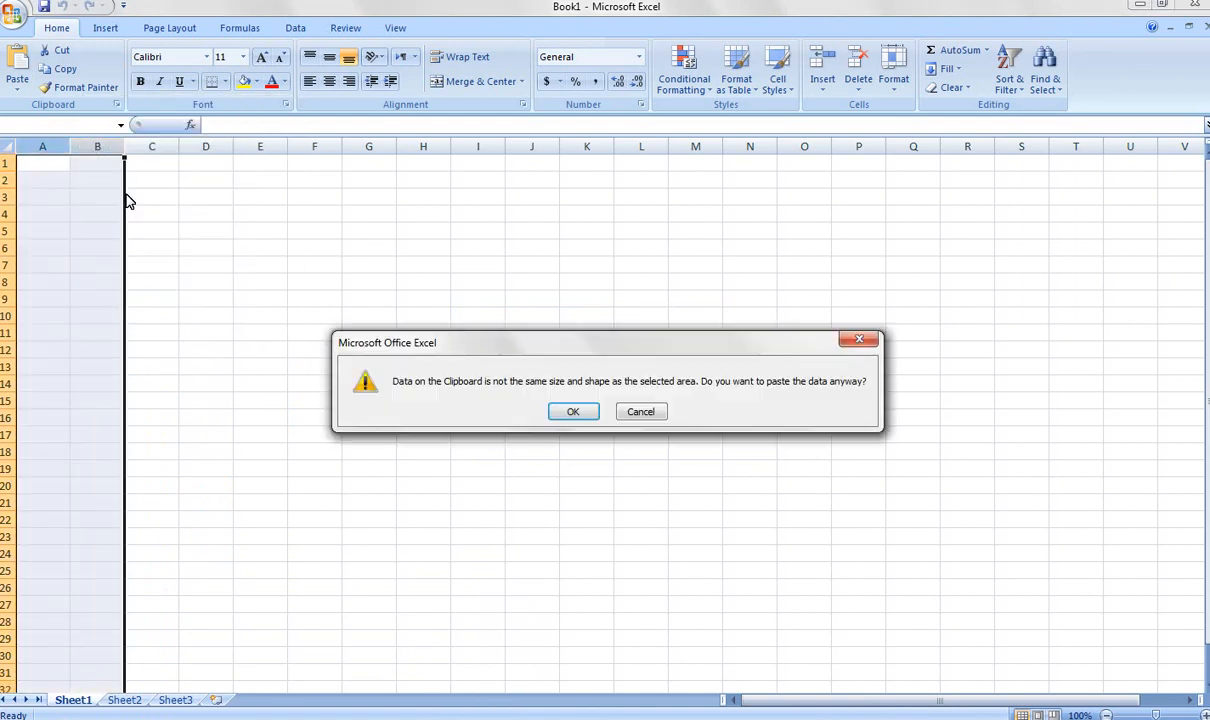
click(569, 411)
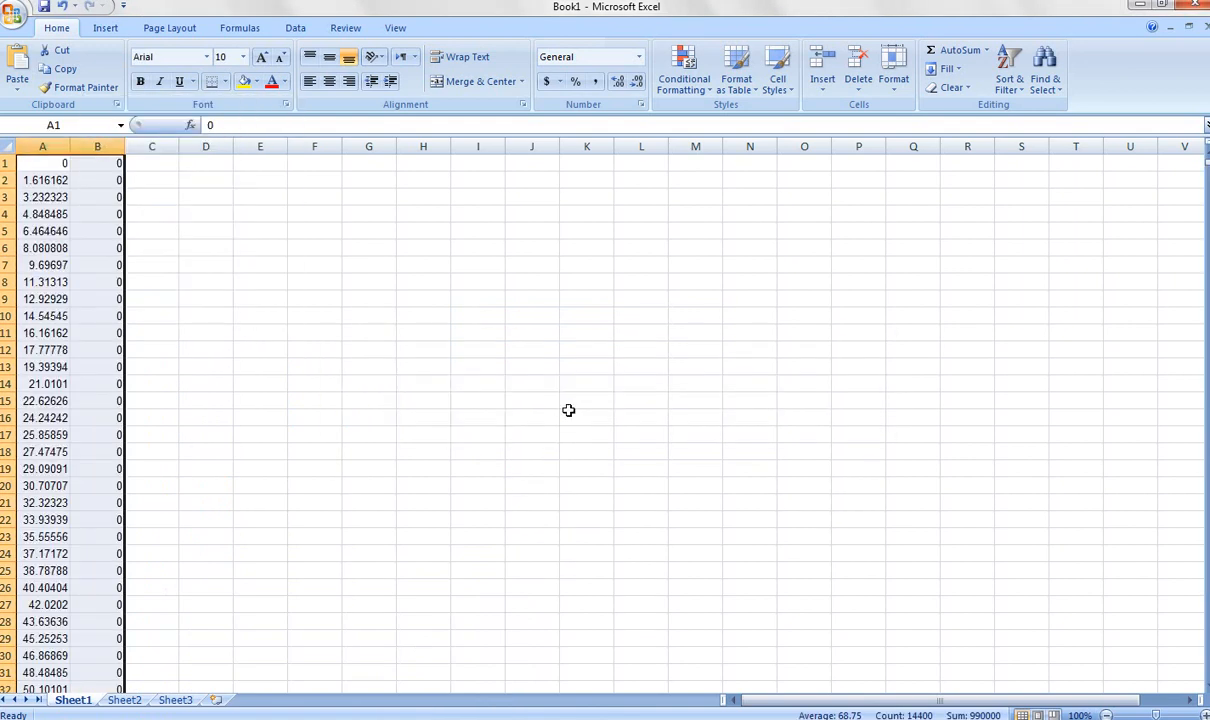
Return to the "Residual calculations" workbook and copy column E with the residual values.
mouse_move(216, 716)
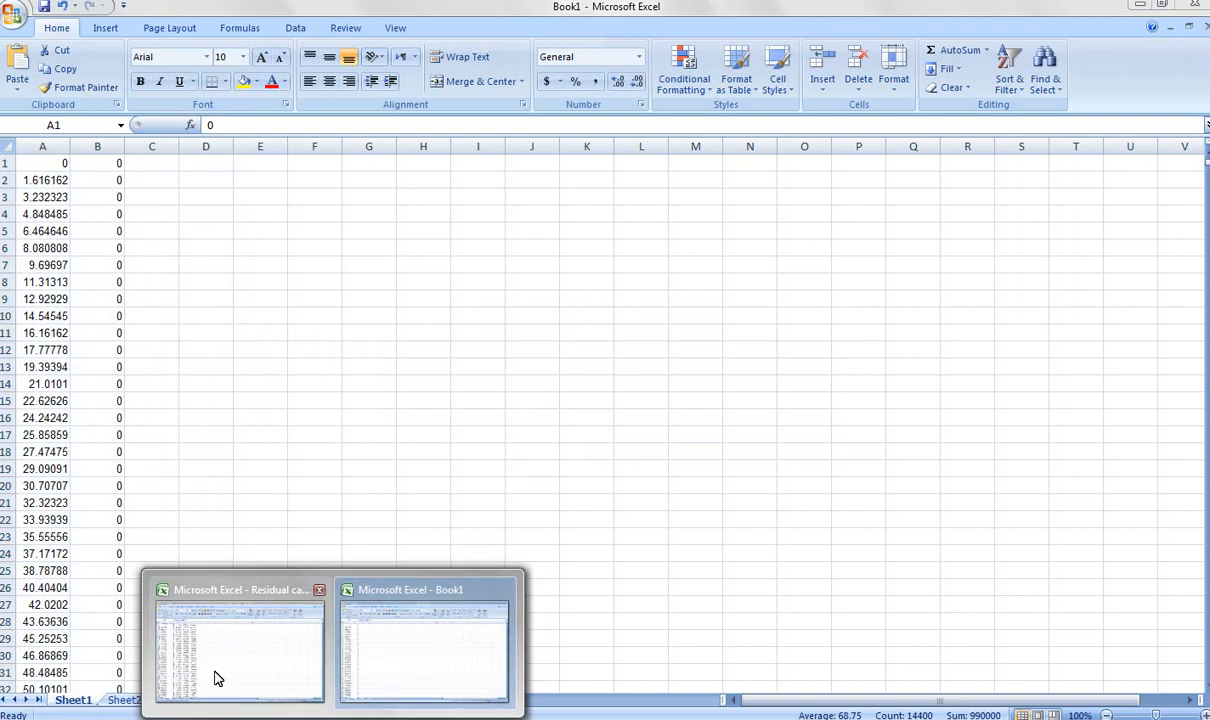
click(267, 678)
click(262, 147)
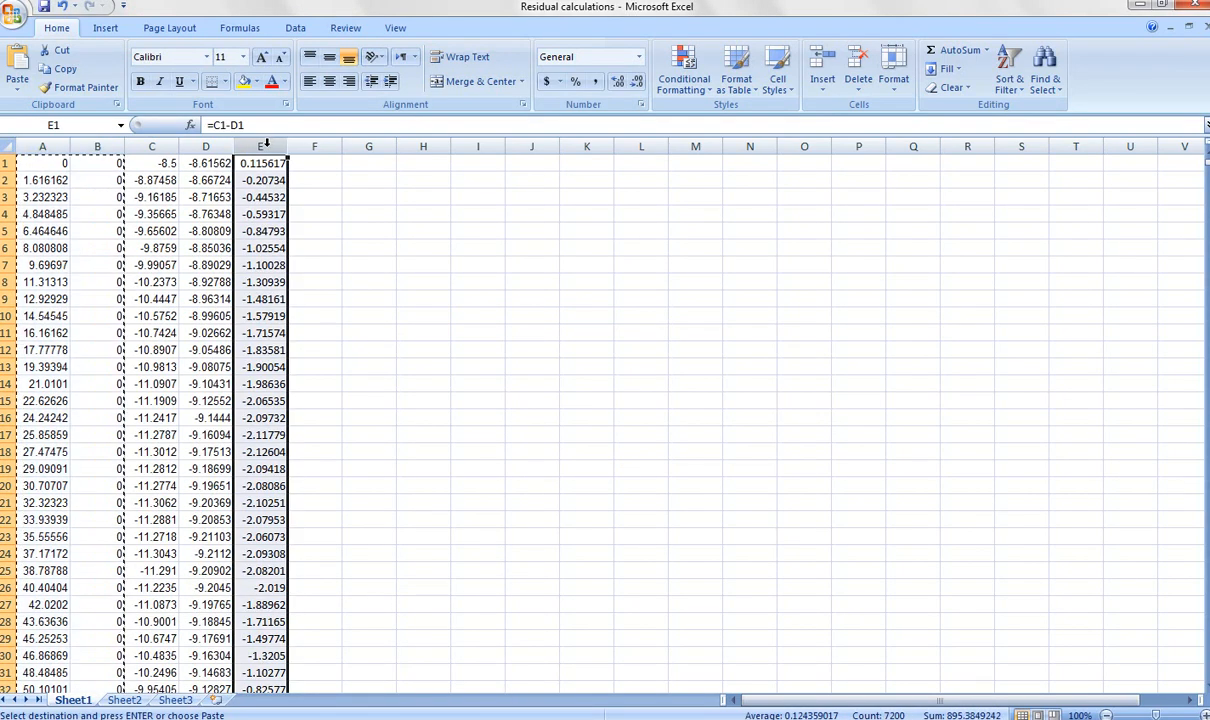
right_click(268, 152)
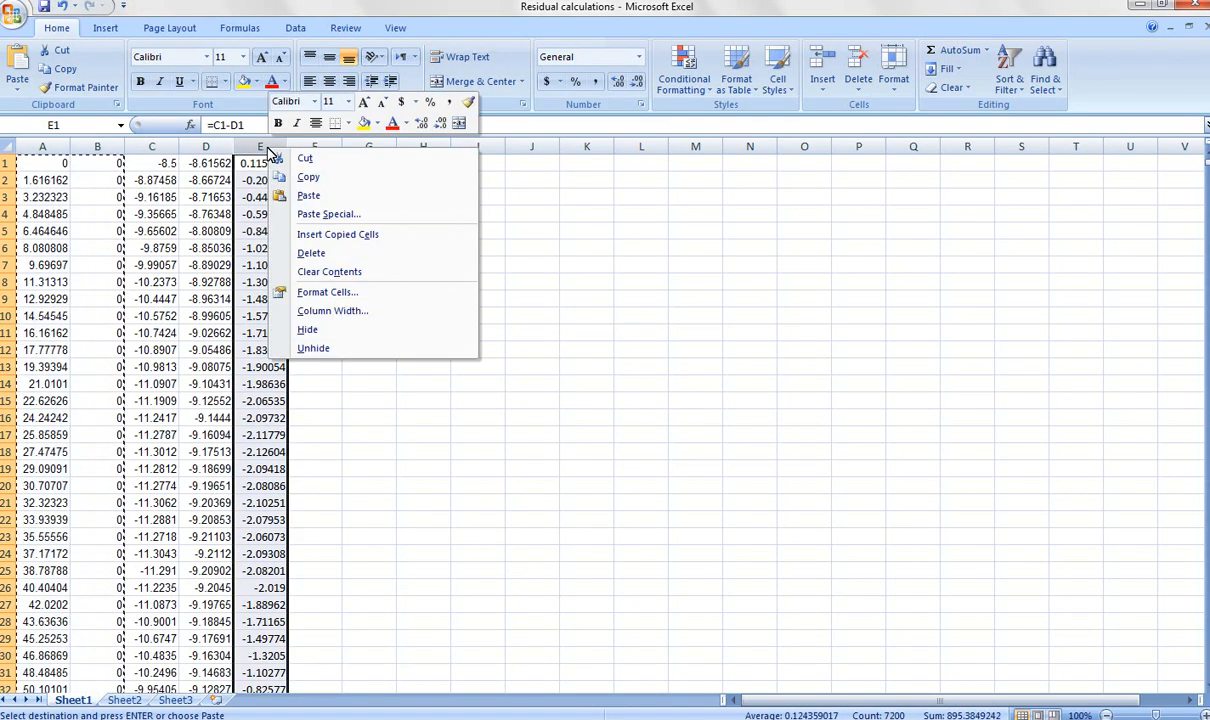
click(310, 178)
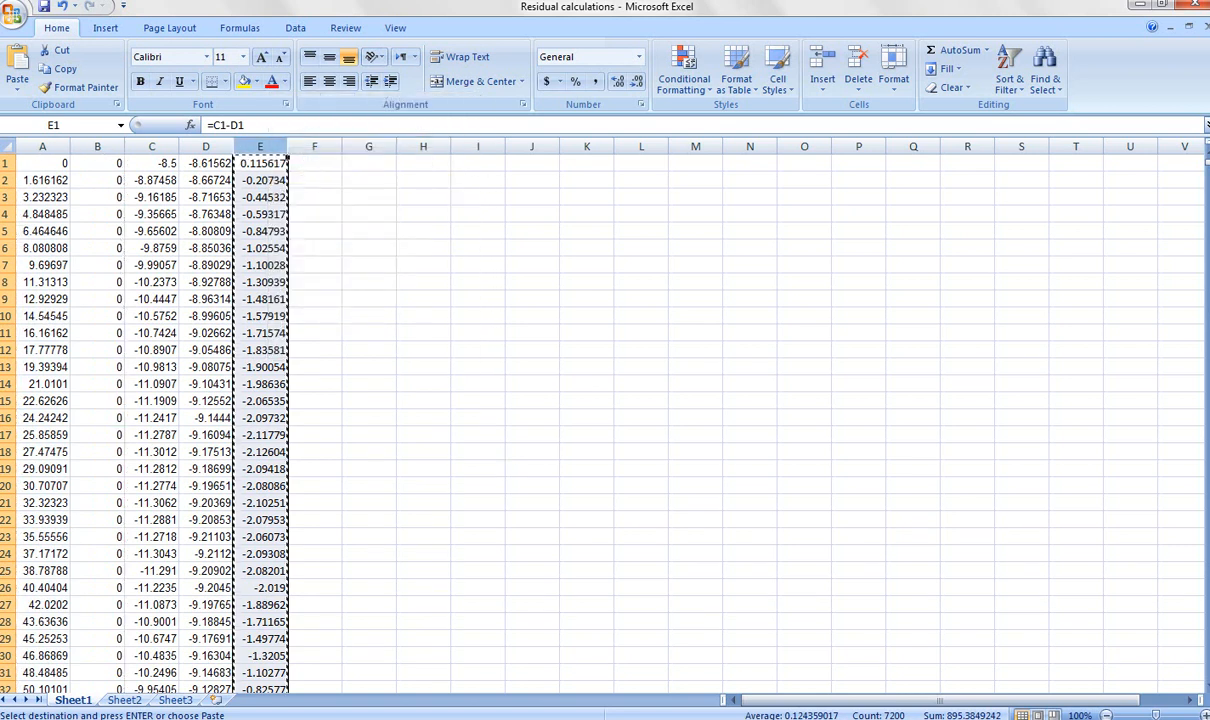
Paste the copied residual values into column C of the Book1 workbook, accepting the size mismatch.
click(333, 718)
click(405, 671)
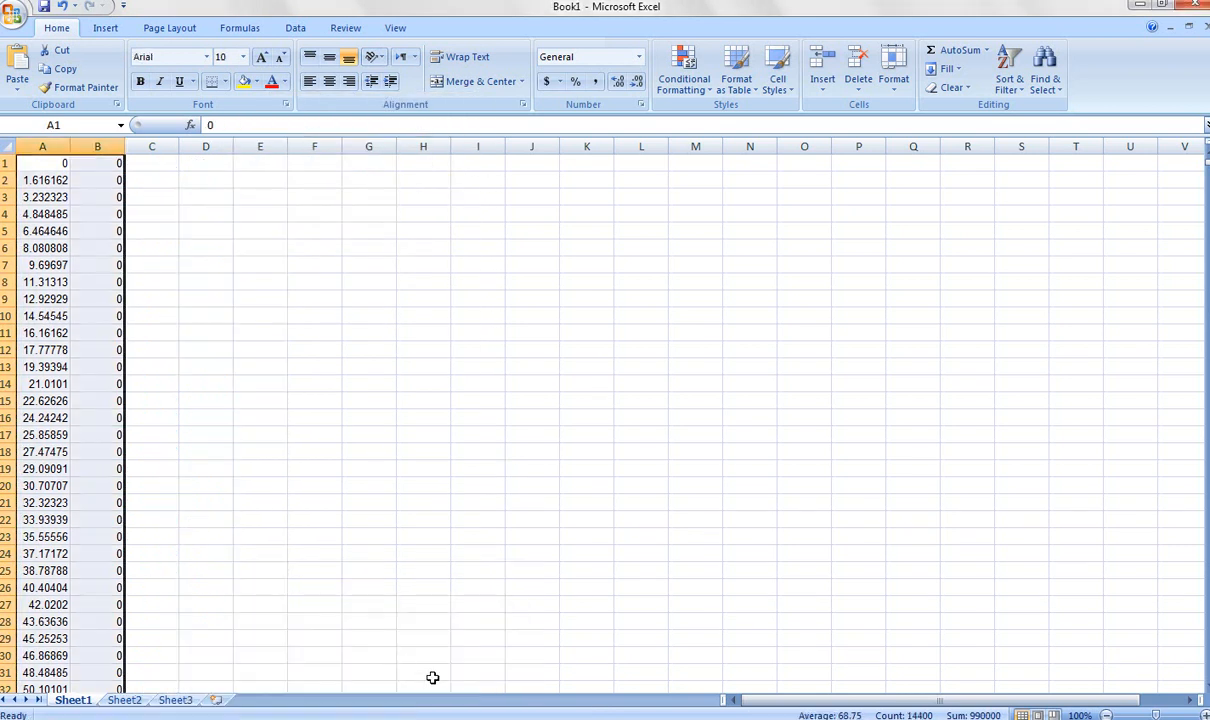
click(160, 146)
right_click(162, 146)
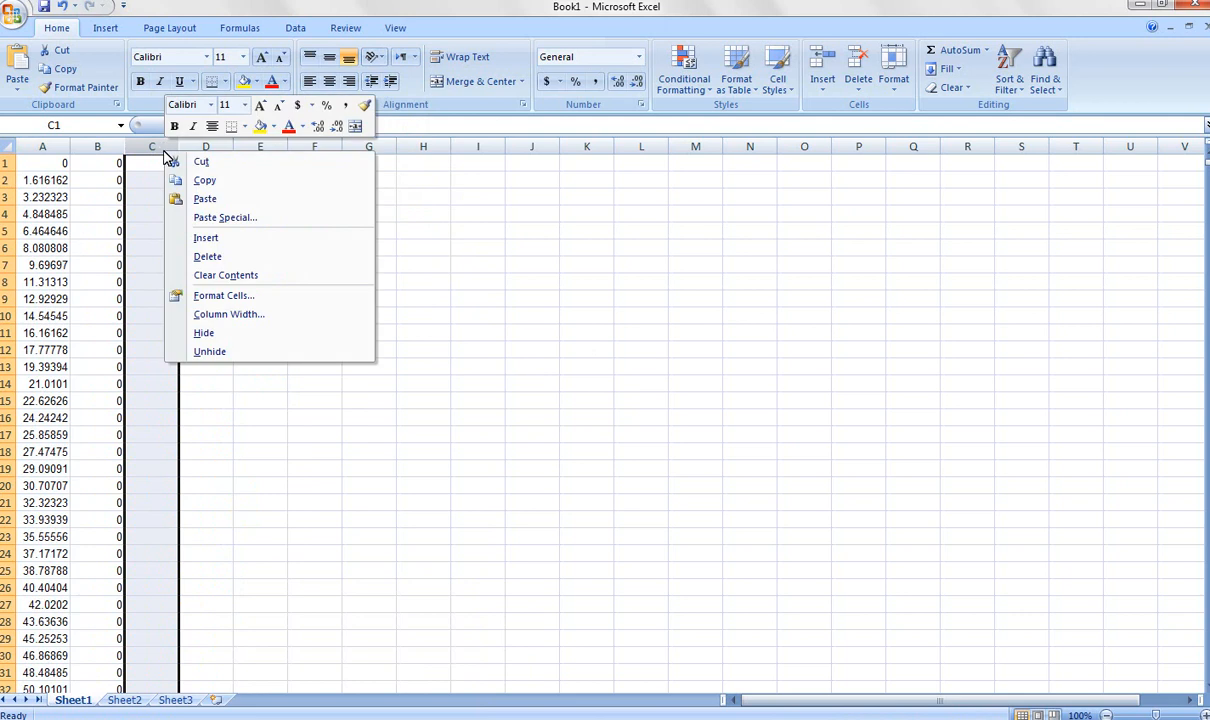
click(214, 199)
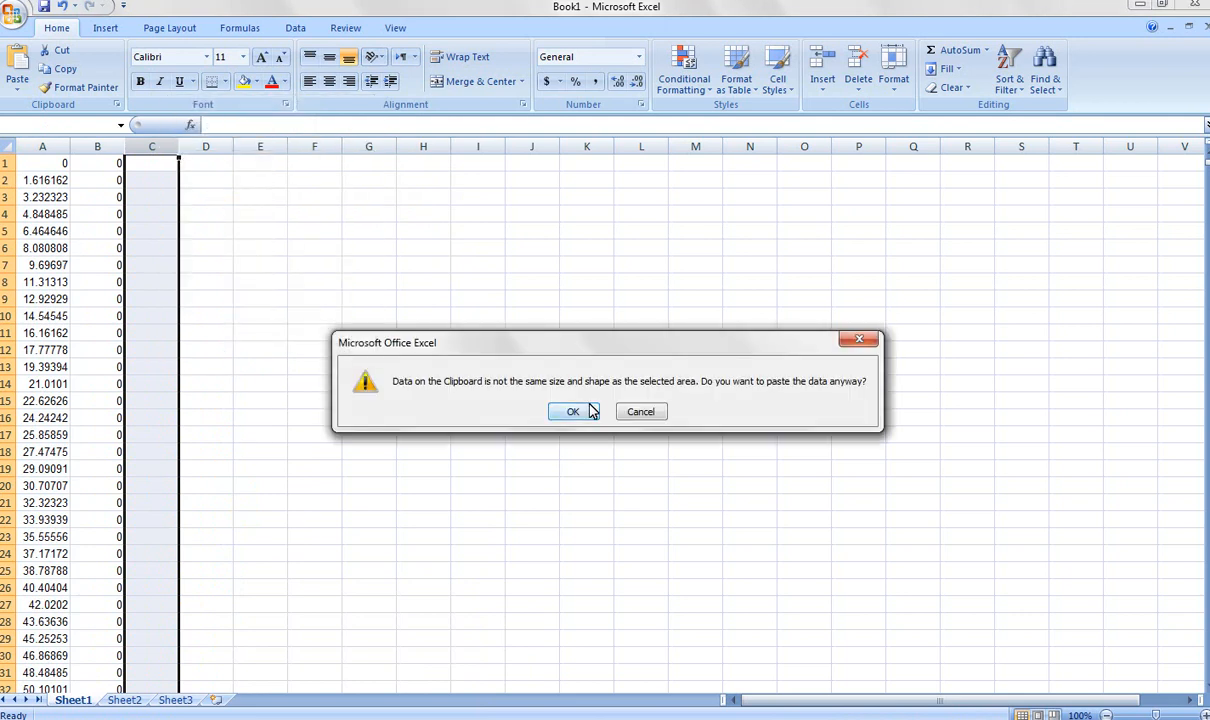
click(573, 411)
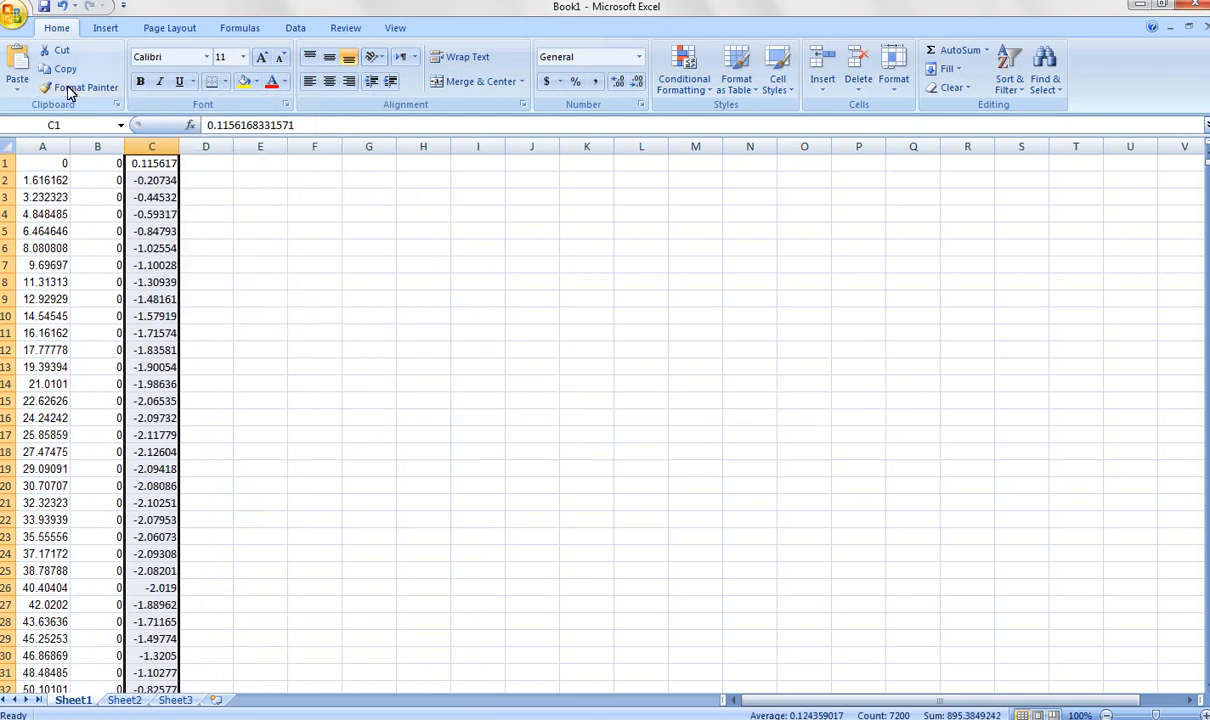
Save the new workbook as "Residual Boug. Ex." in the Gravity data analysis folder on the Desktop.
click(14, 16)
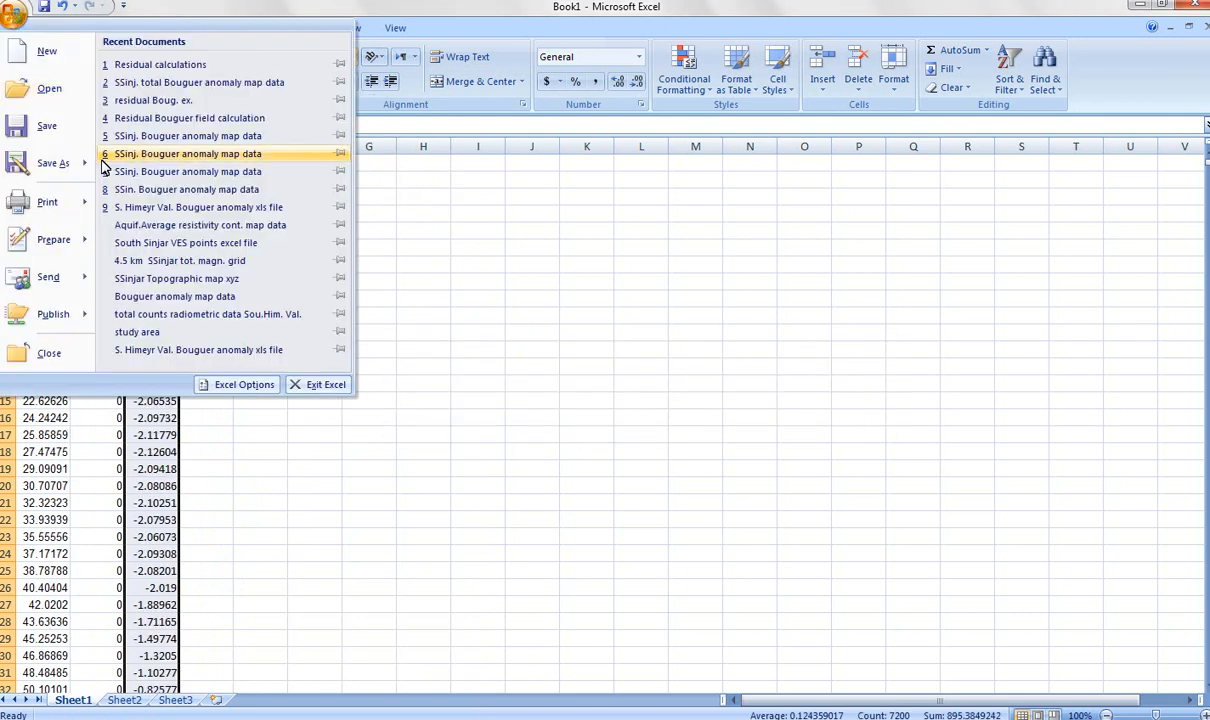
click(42, 134)
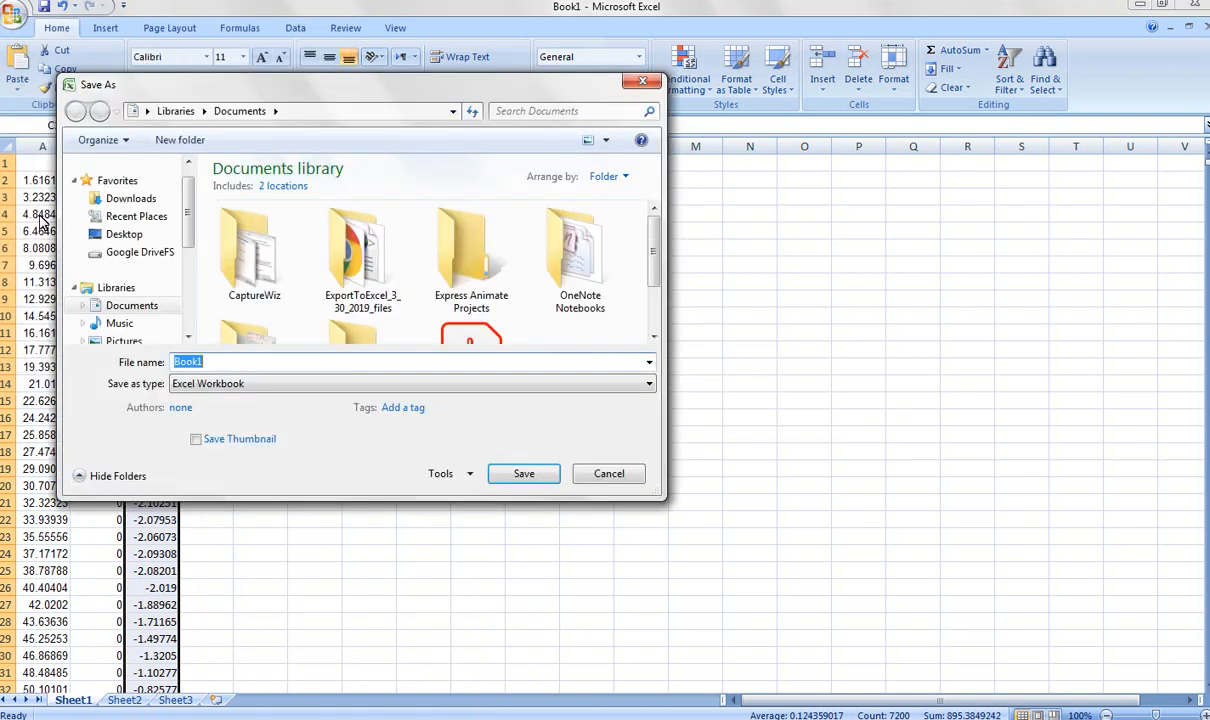
click(124, 234)
click(657, 216)
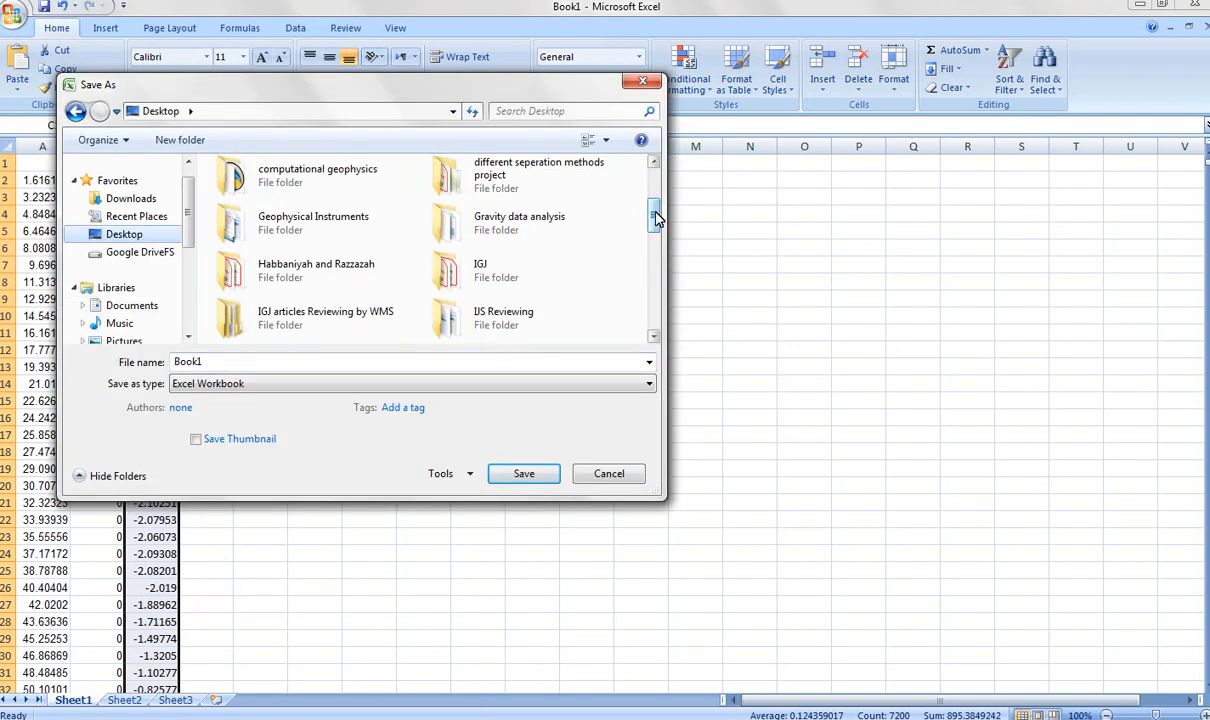
double_click(528, 236)
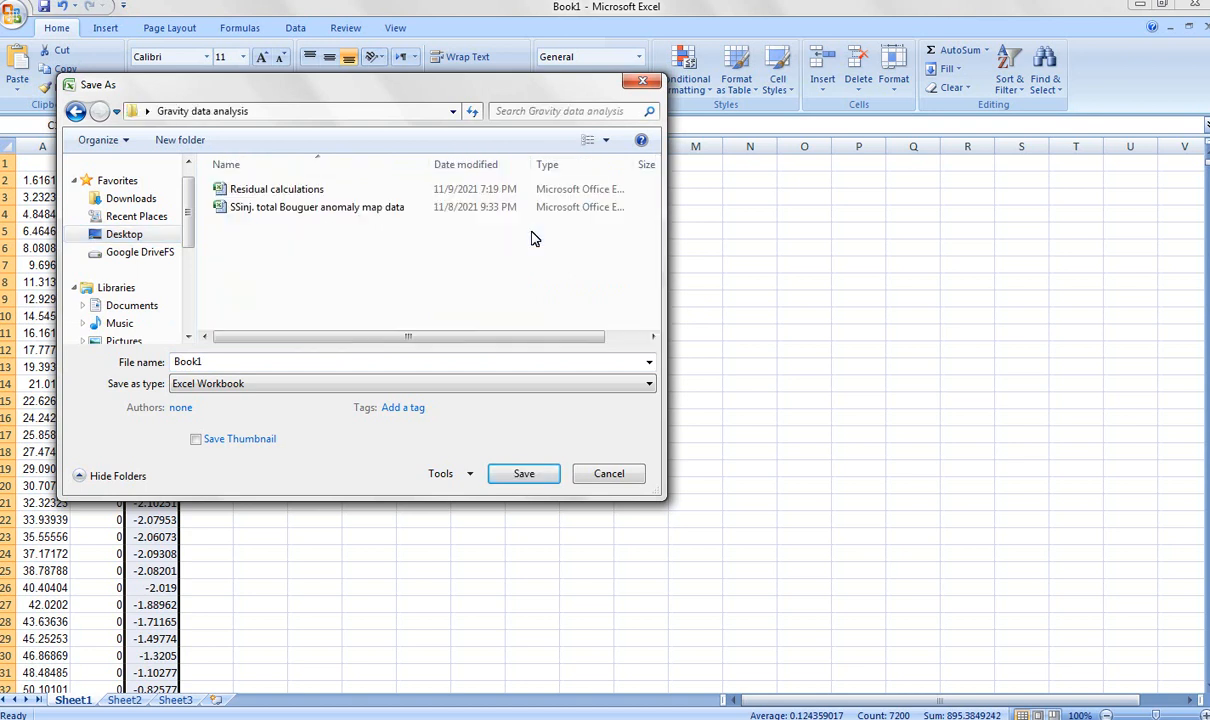
double_click(193, 366)
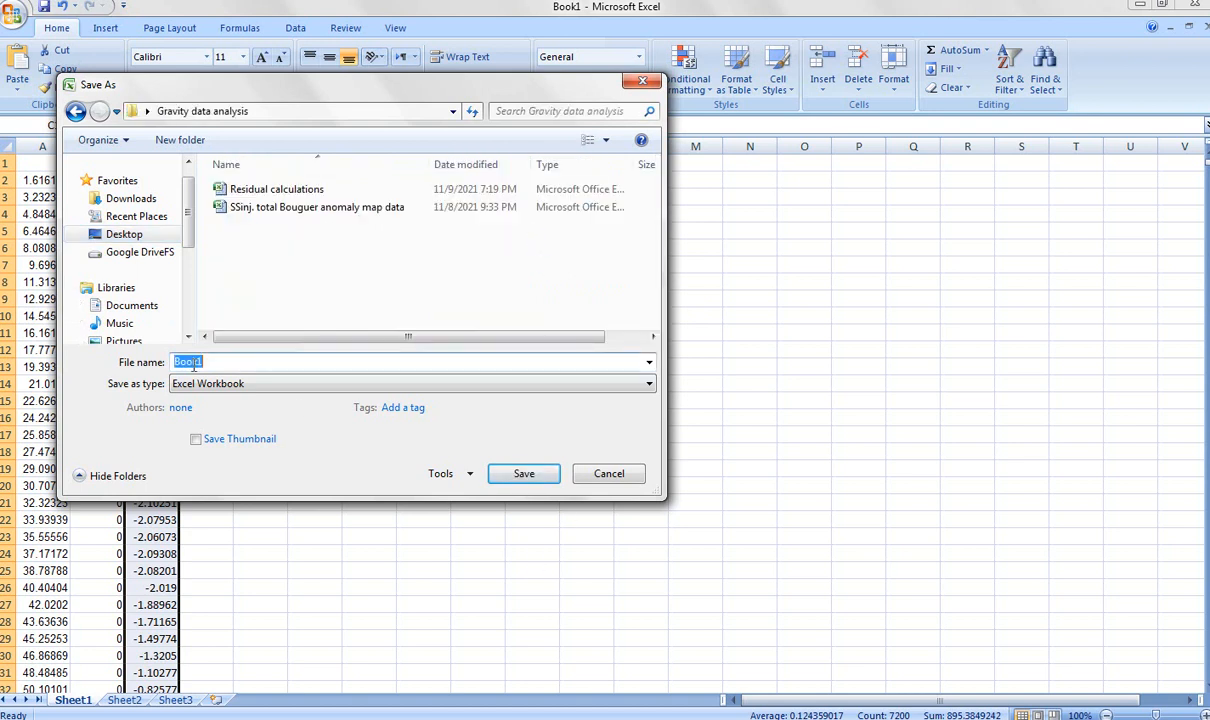
text(Resi)
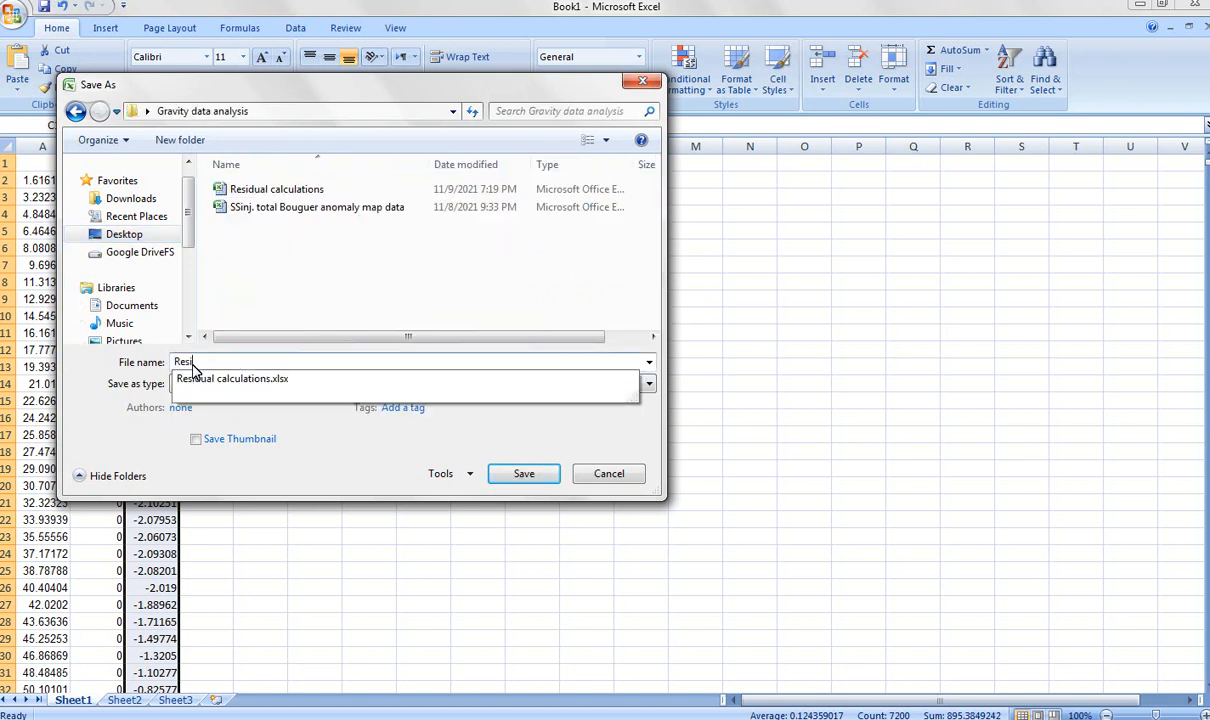
text(dual Boug. Ex.)
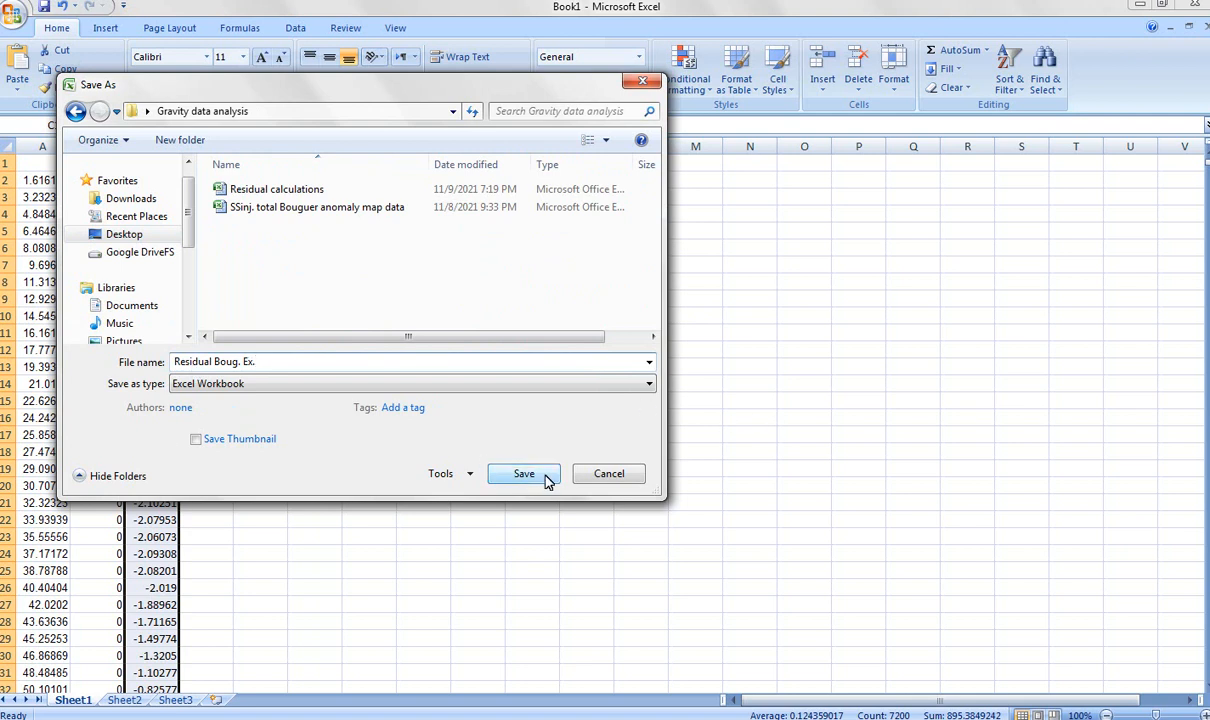
click(545, 478)
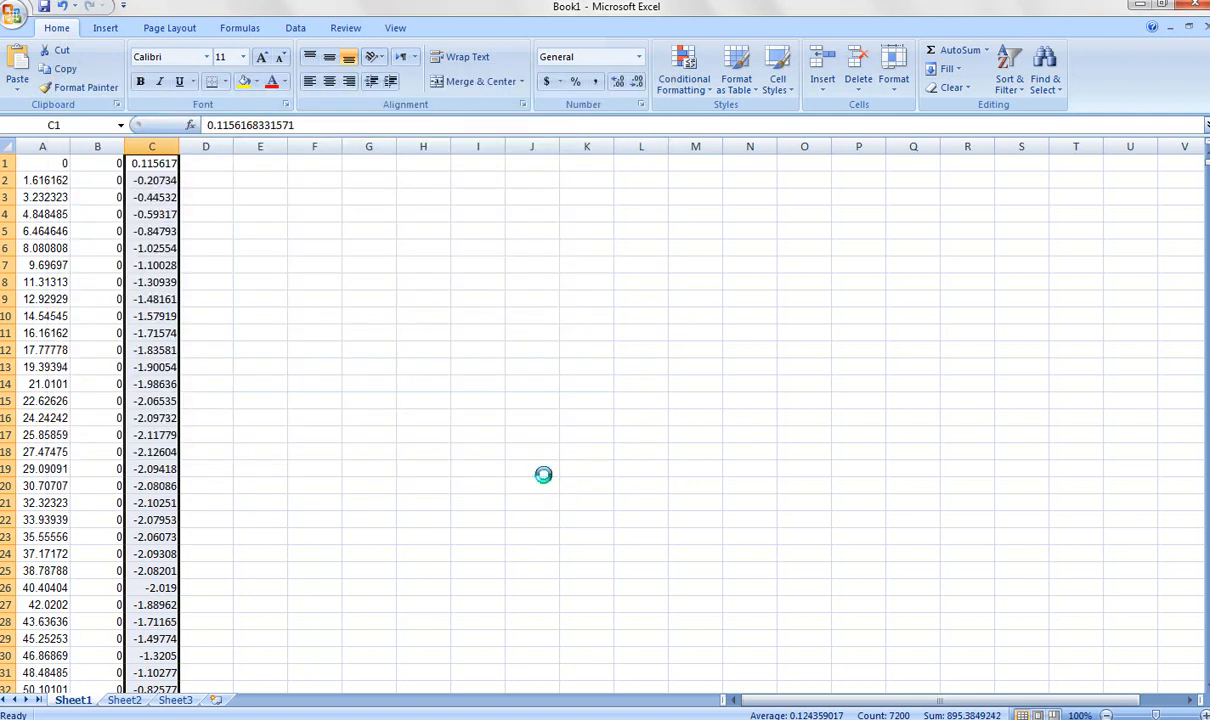
Close the "Residual Boug. Ex." workbook, and save and close the "Residual calculations" workbook.
click(1197, 6)
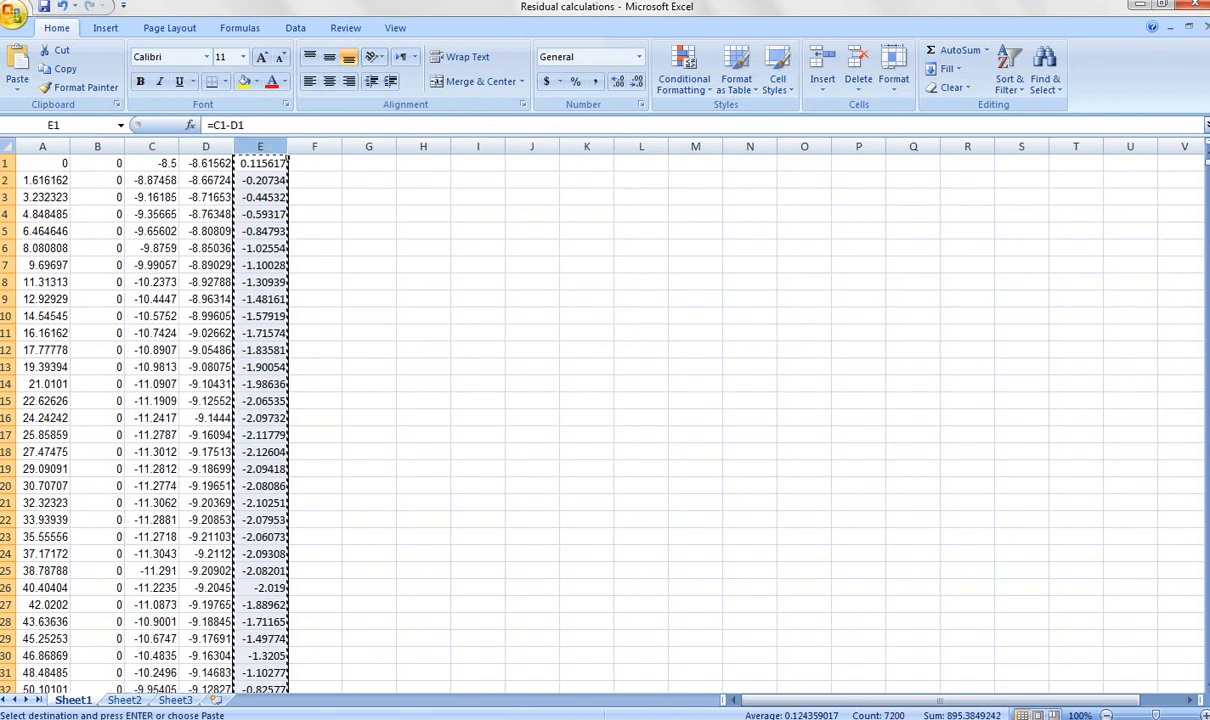
click(14, 14)
click(59, 122)
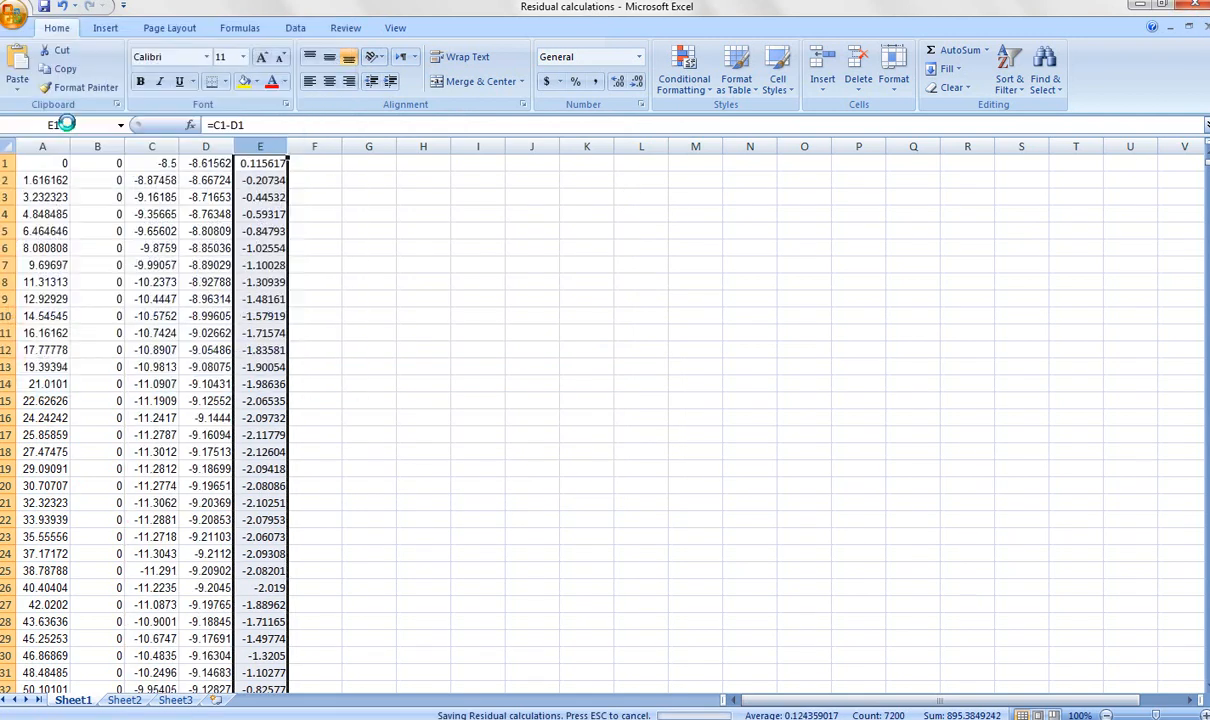
click(1198, 6)
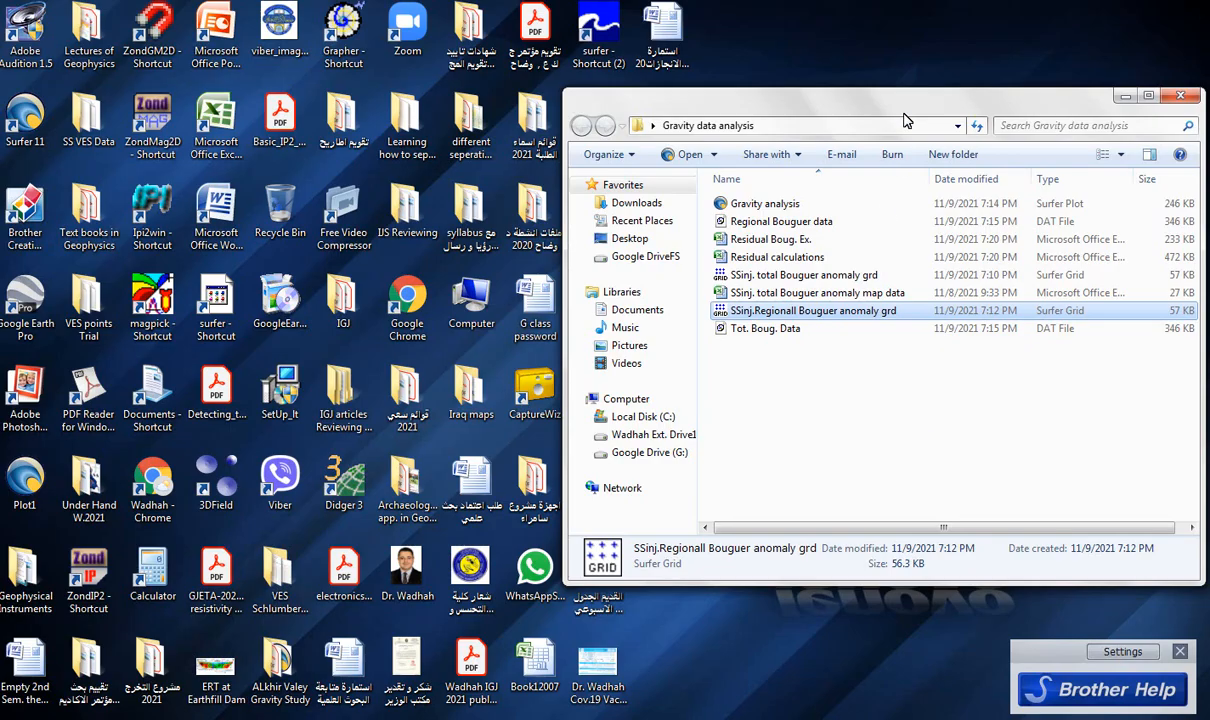
Move the Gravity data analysis folder window aside and close Surfer without saving the worksheet changes.
drag(903, 108, 731, 73)
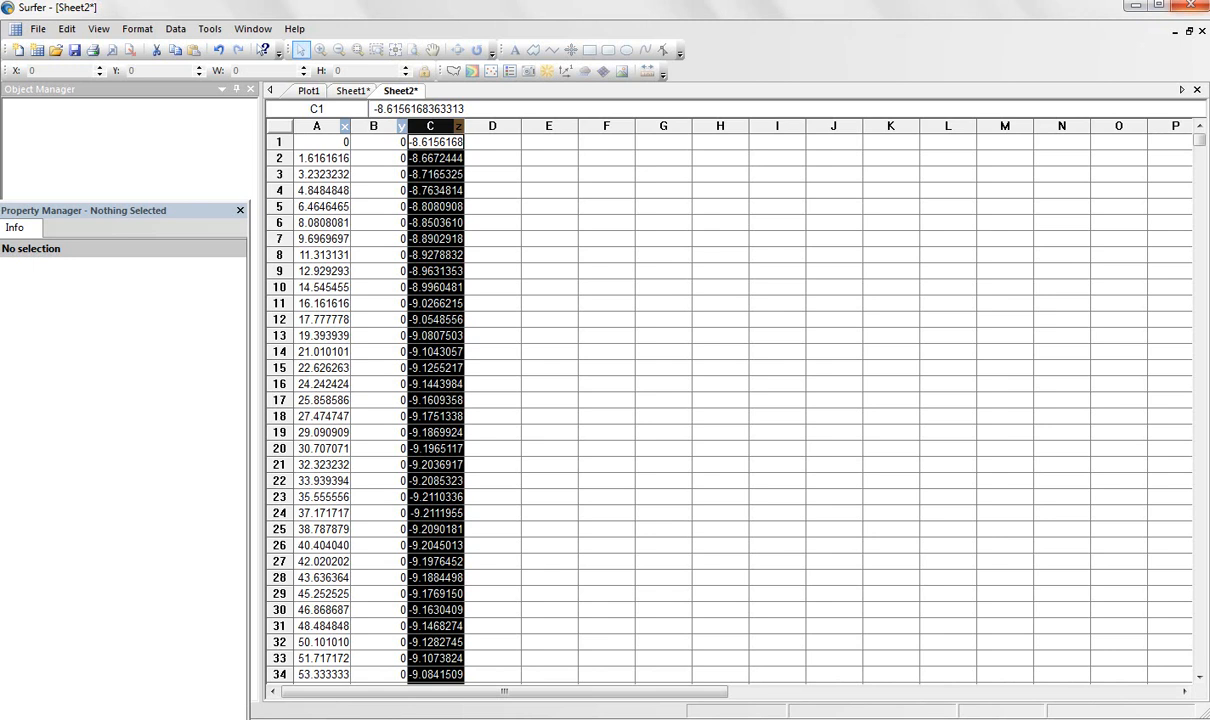
click(1194, 8)
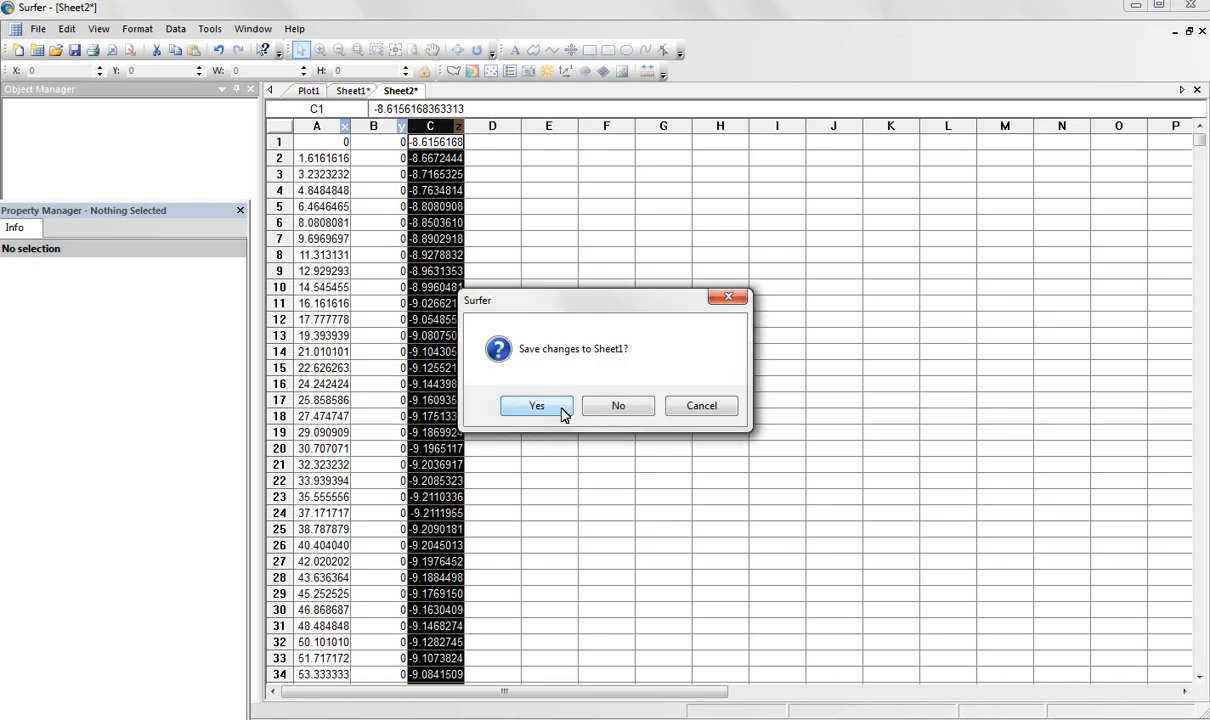
click(630, 411)
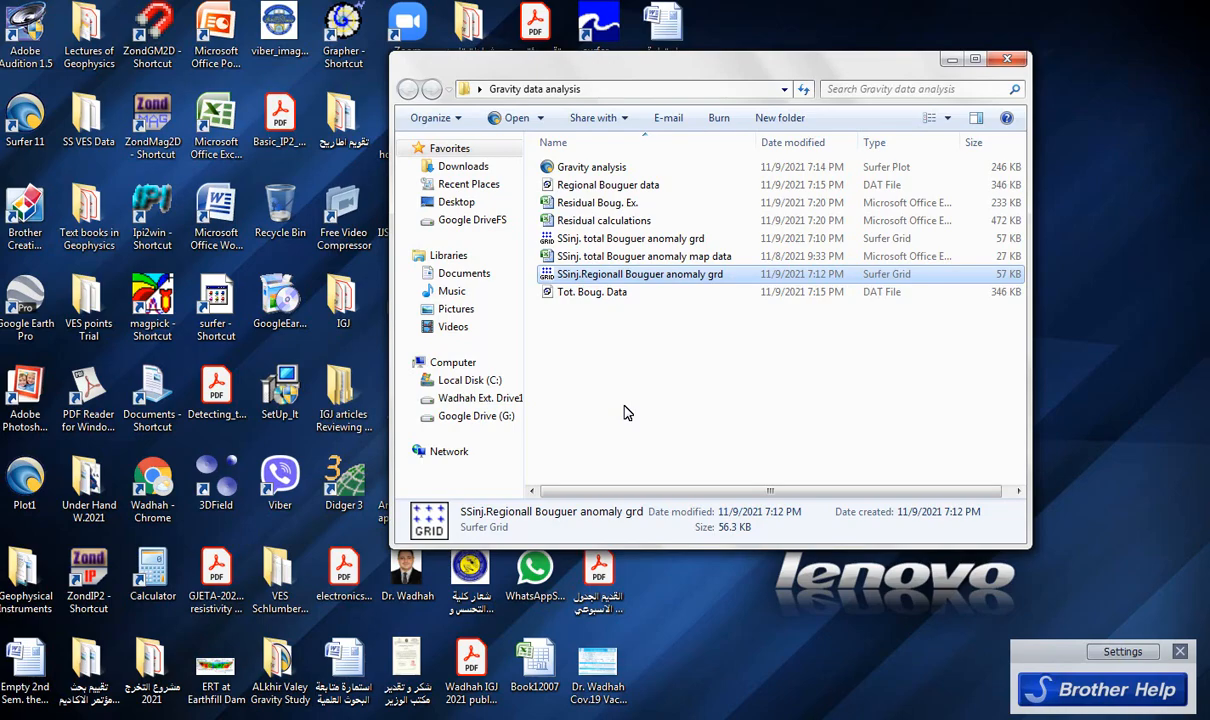
Open the "Gravity analysis" plot in Surfer and load the "Residual Boug. Ex." workbook as the data to grid.
click(581, 170)
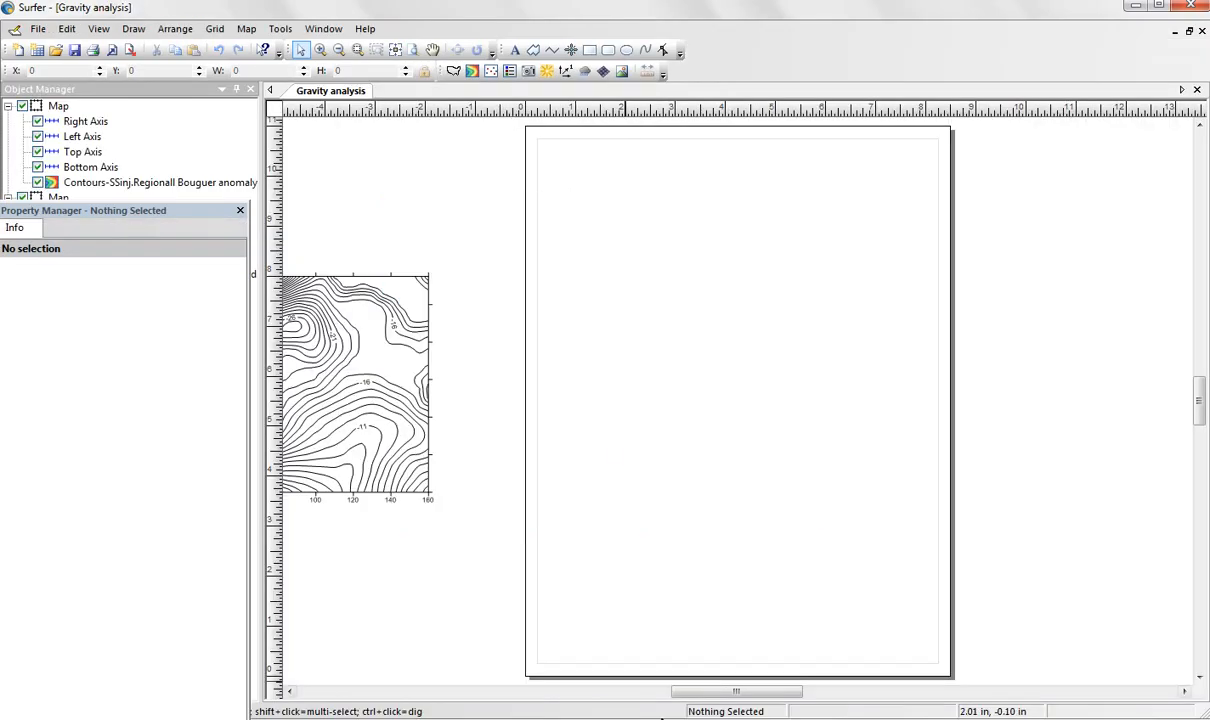
mouse_move(737, 691)
mouse_down()
mouse_move(640, 707)
mouse_move(740, 690)
mouse_up()
click(214, 29)
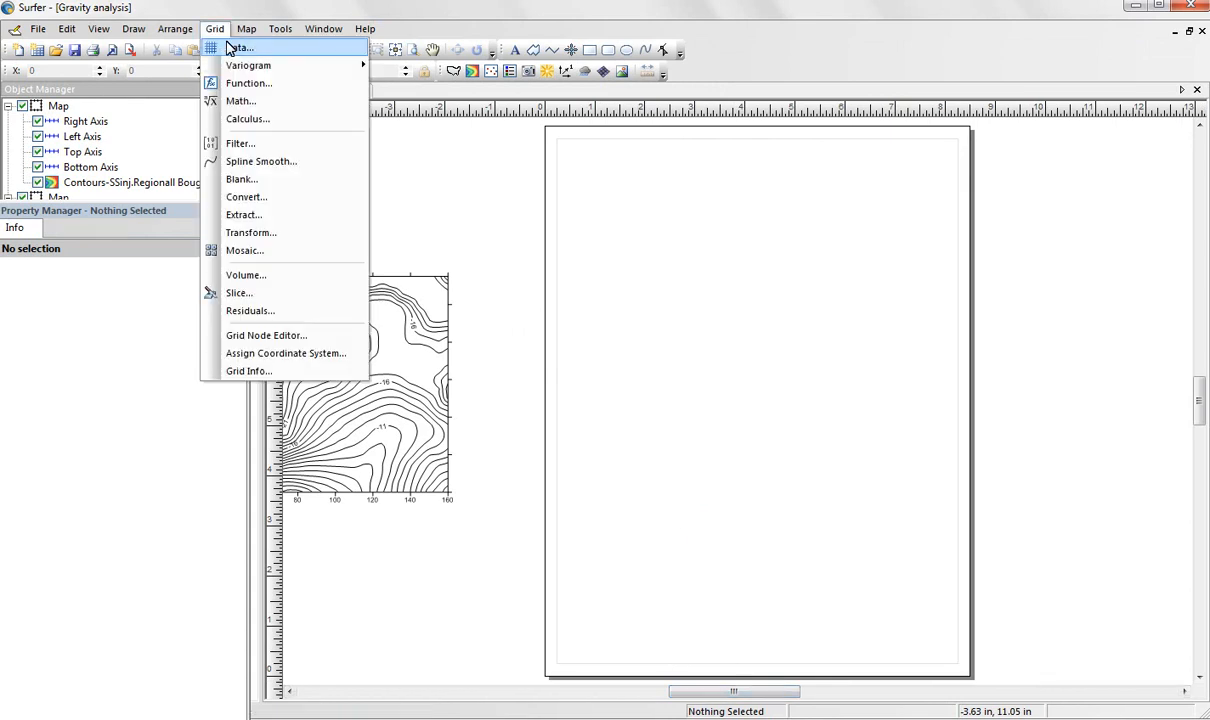
click(230, 48)
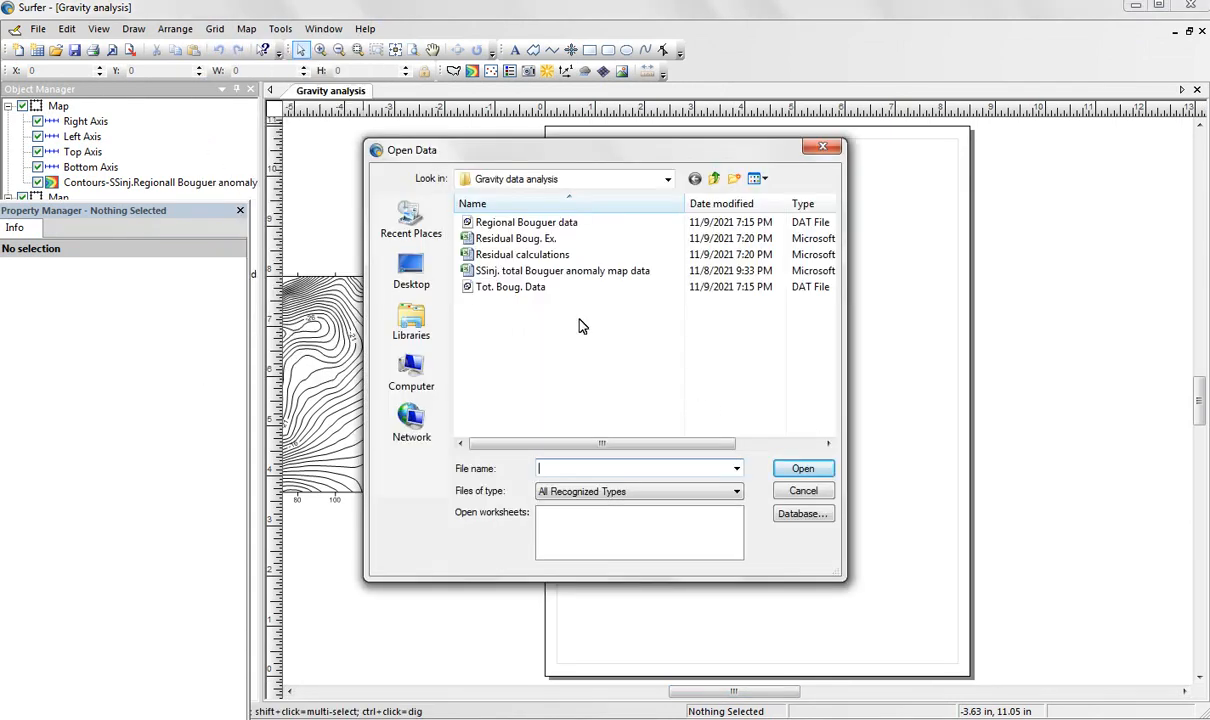
click(528, 241)
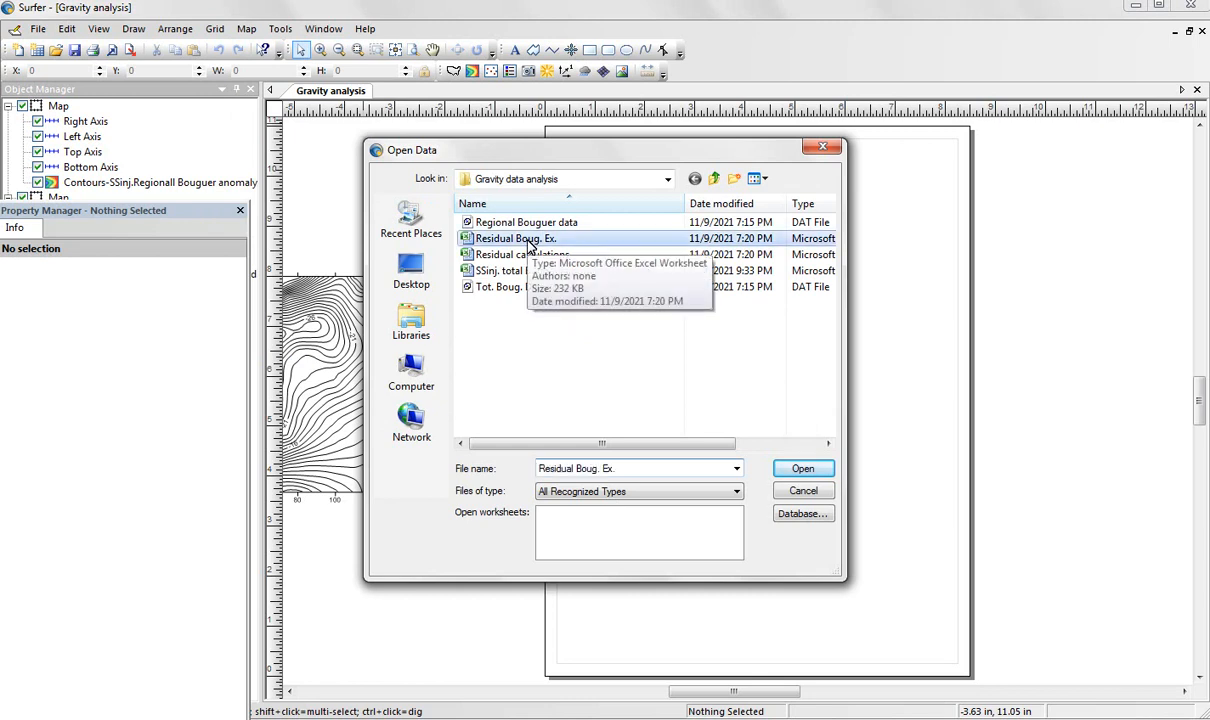
click(824, 476)
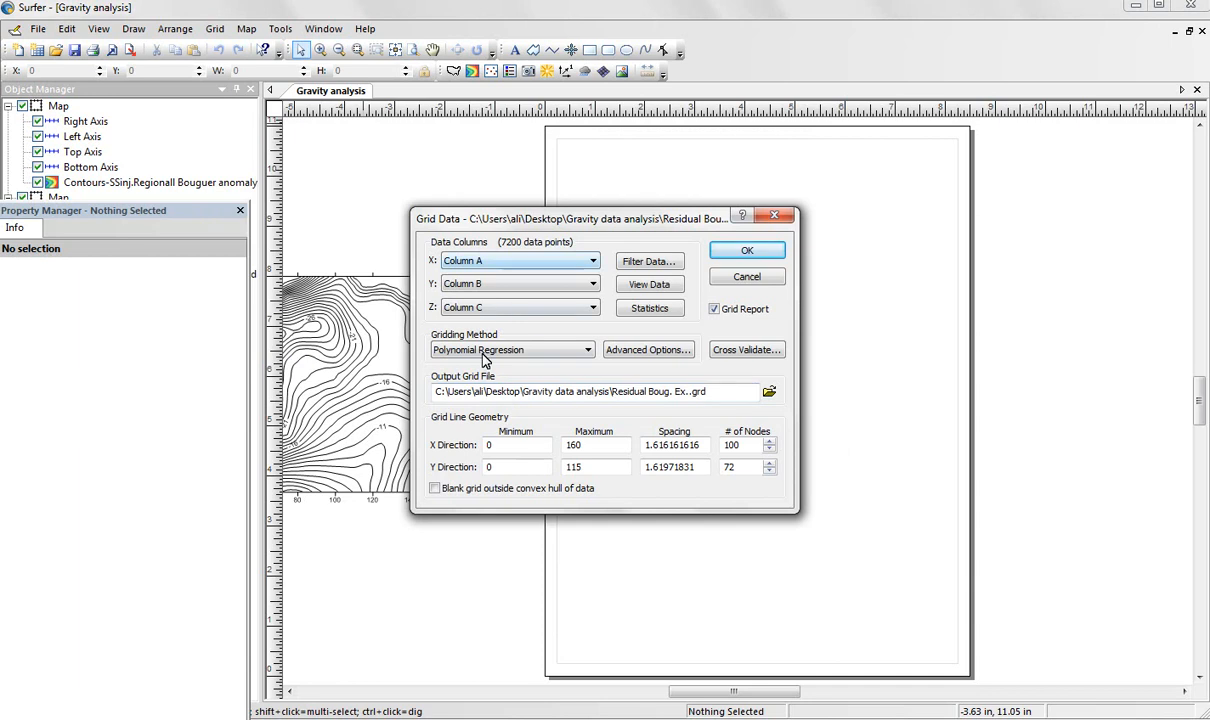
Choose Kriging as the gridding method and name the output grid "Residual Boug.grd" in the Gravity data analysis folder.
click(570, 350)
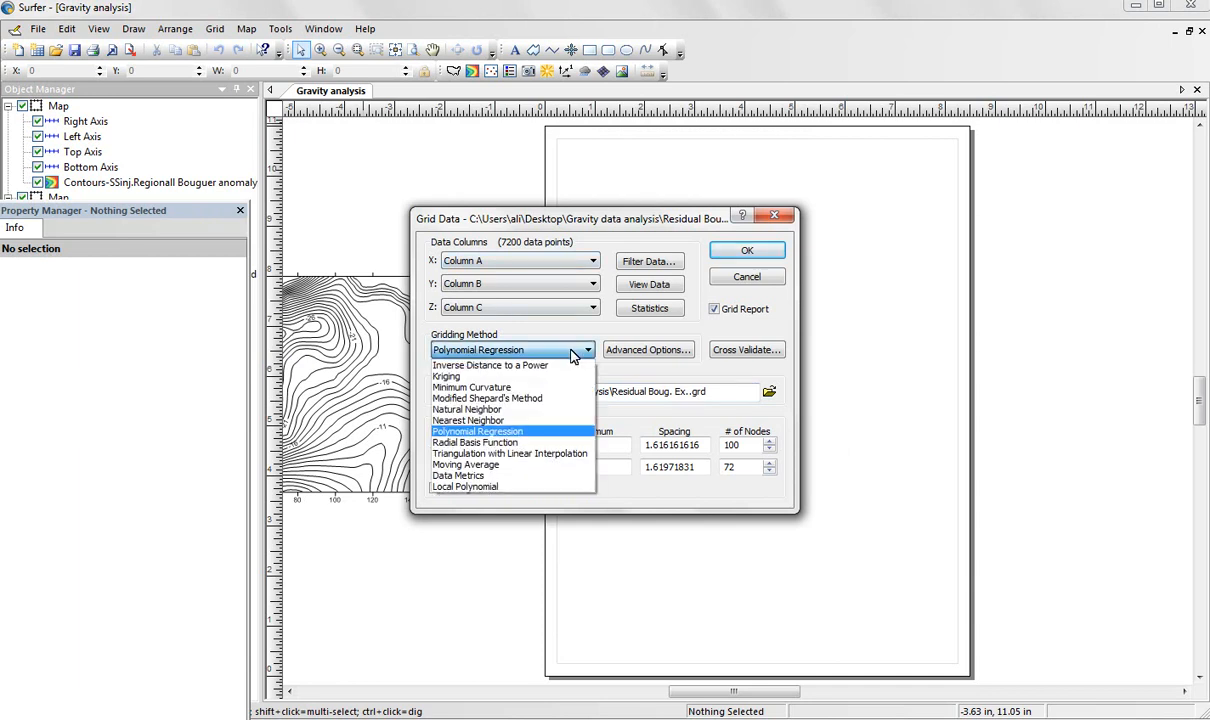
click(470, 376)
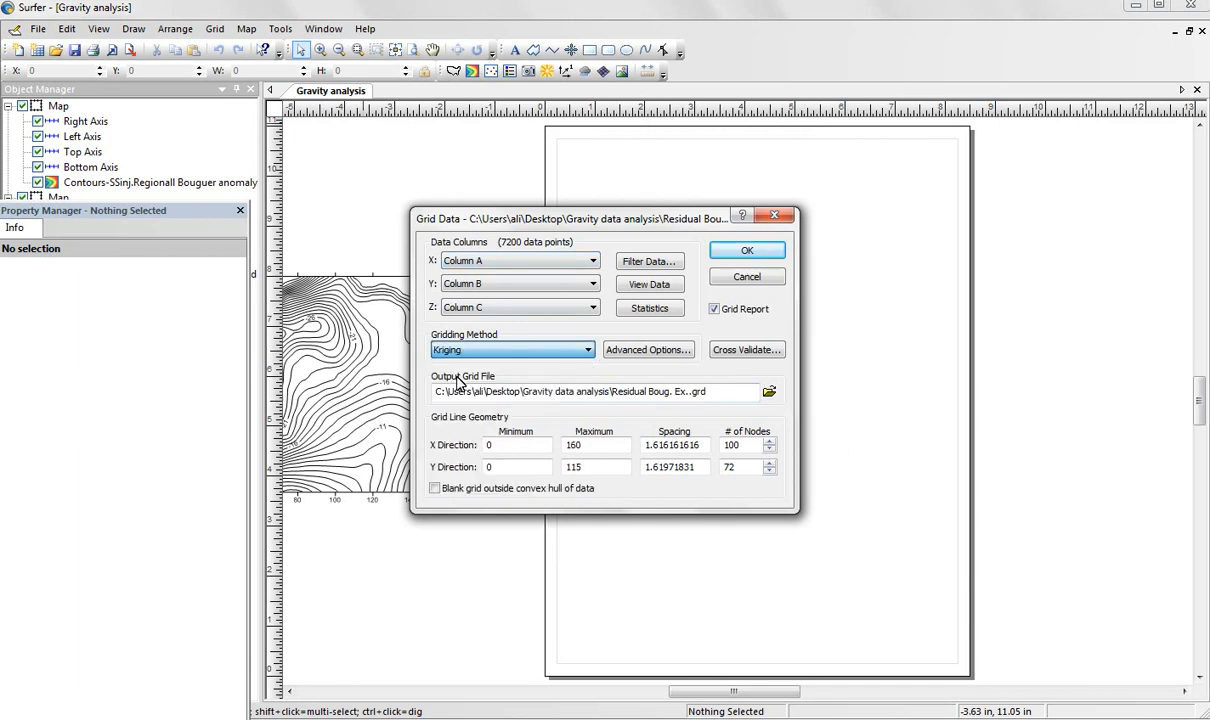
click(771, 392)
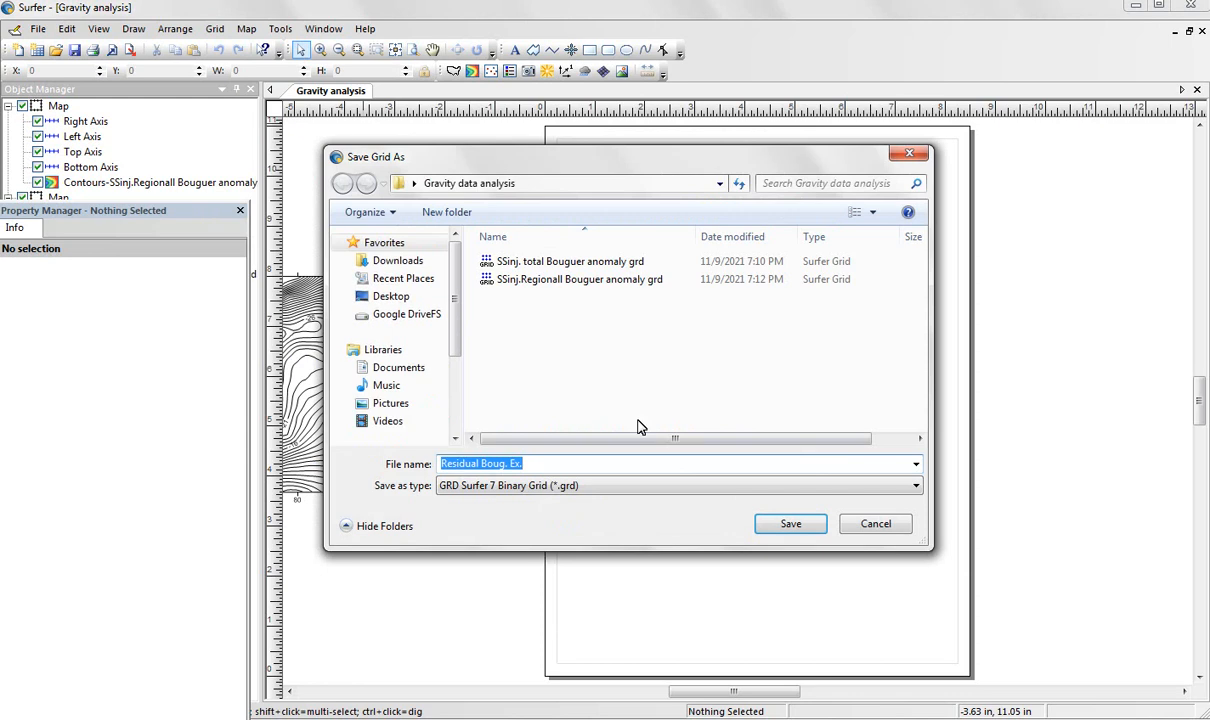
drag(509, 466, 513, 464)
text(gr)
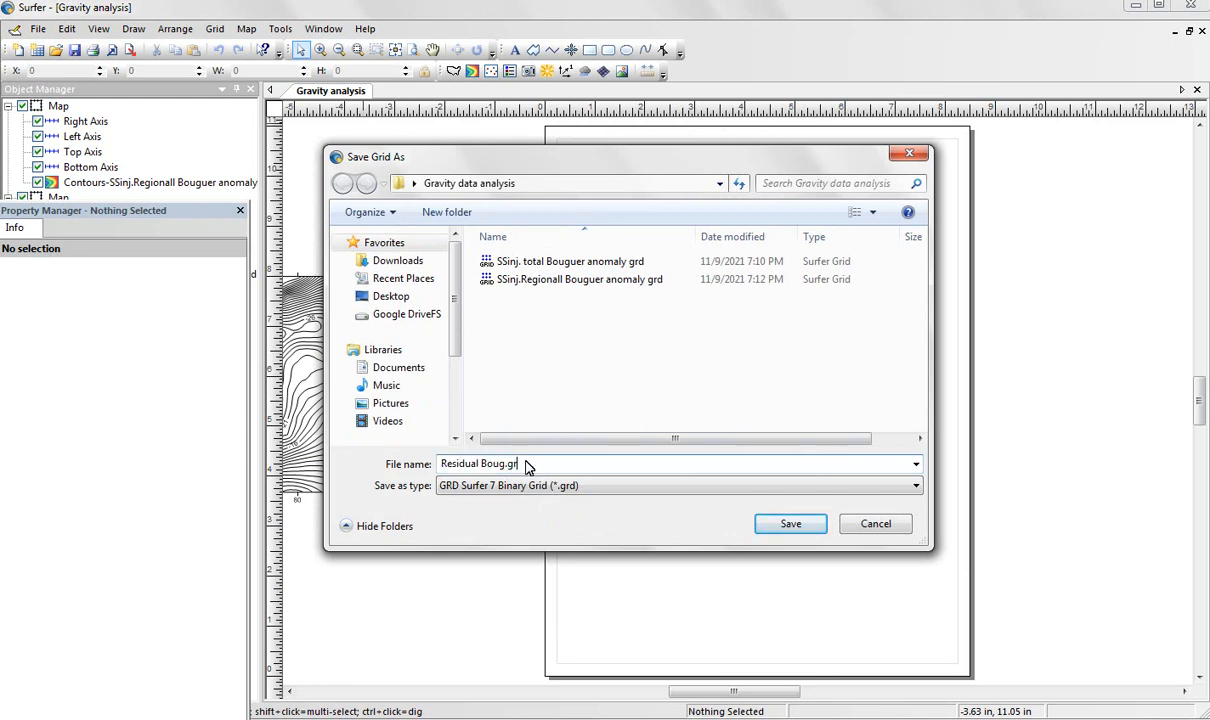
text(d)
click(789, 524)
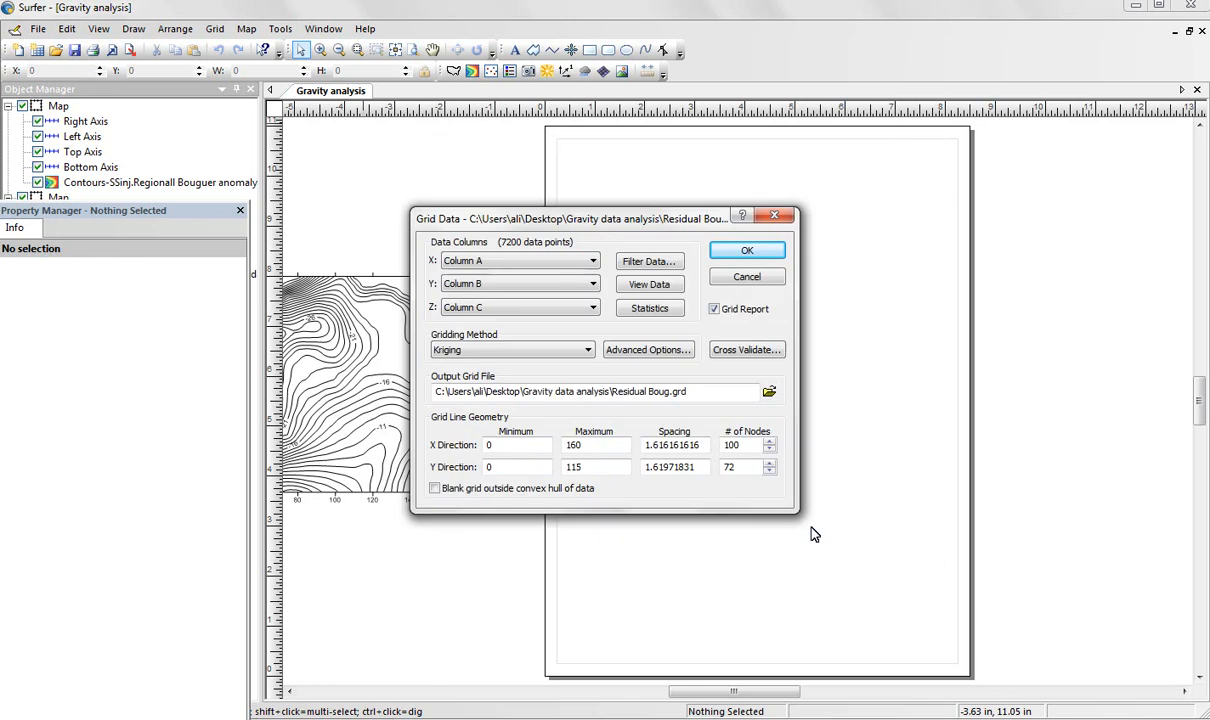
Generate the residual Bouguer grid and close the gridding report without saving it.
click(745, 252)
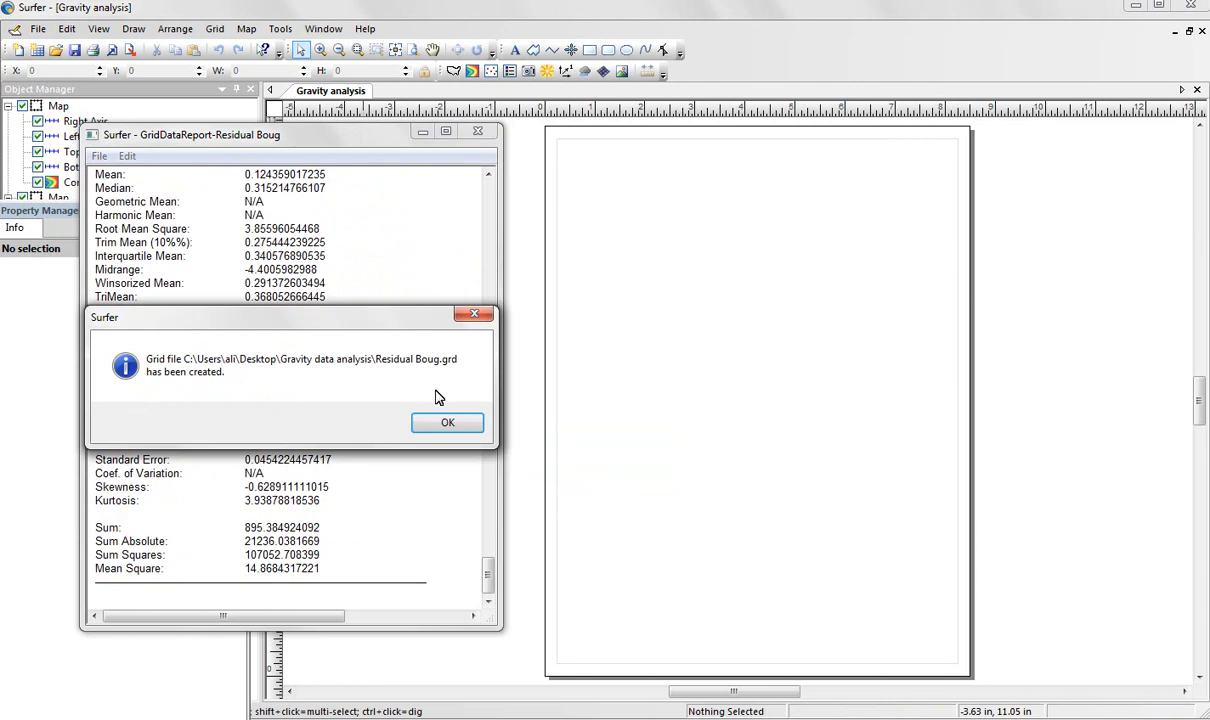
click(447, 425)
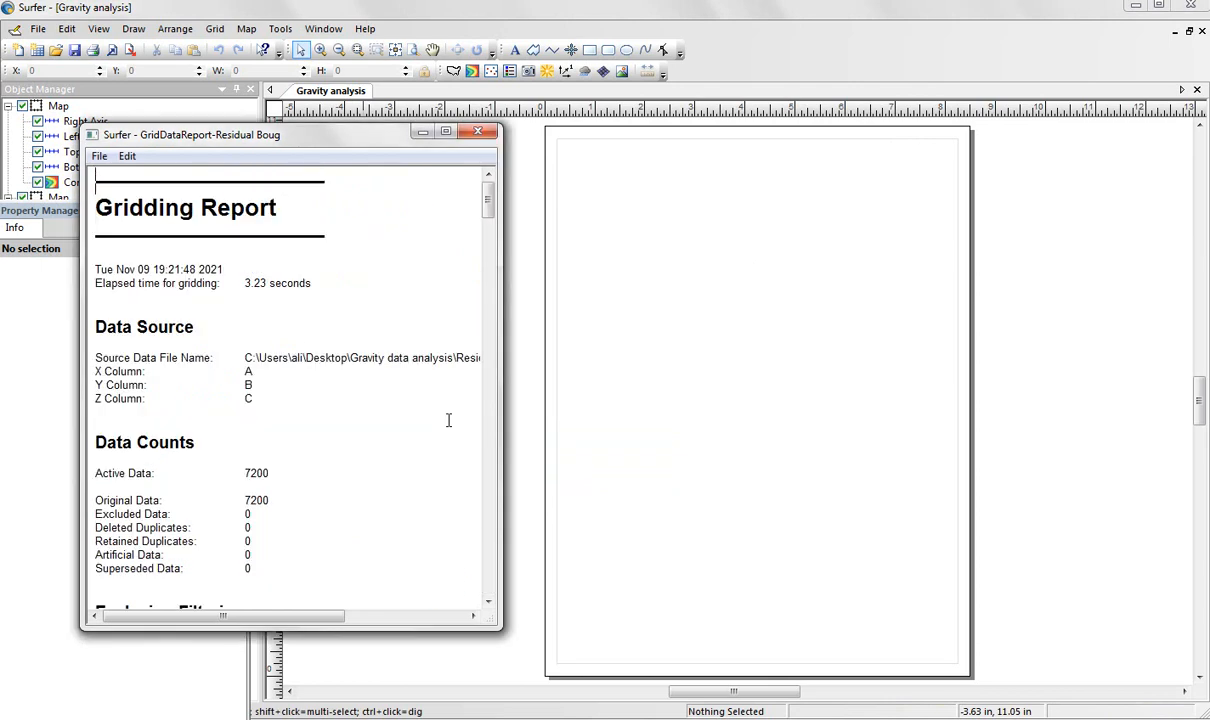
click(479, 136)
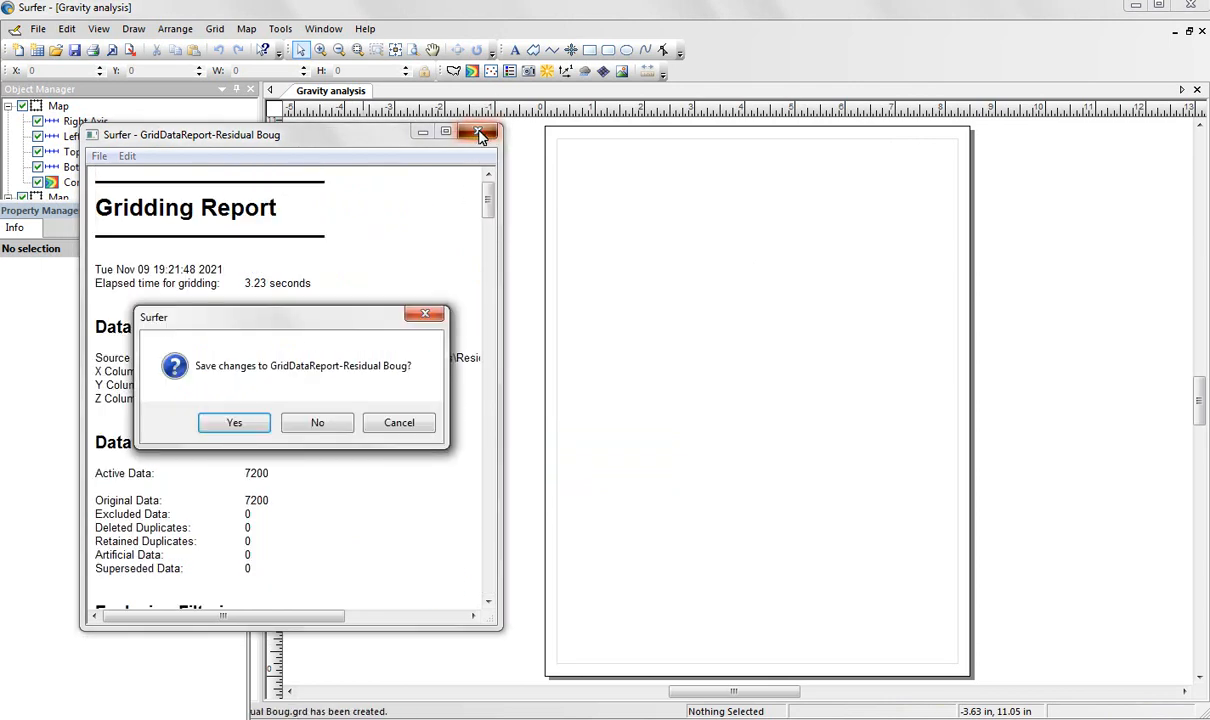
click(322, 418)
Create a new contour map from the "Residual Boug" grid file.
click(246, 28)
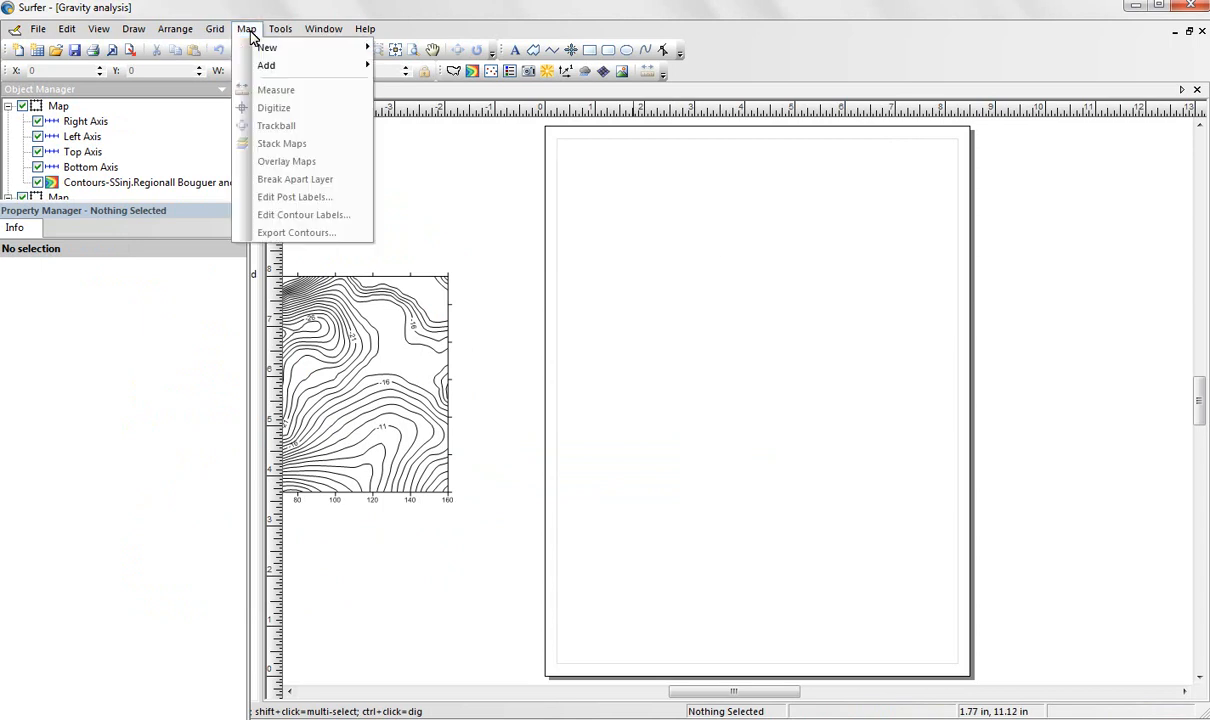
mouse_move(261, 54)
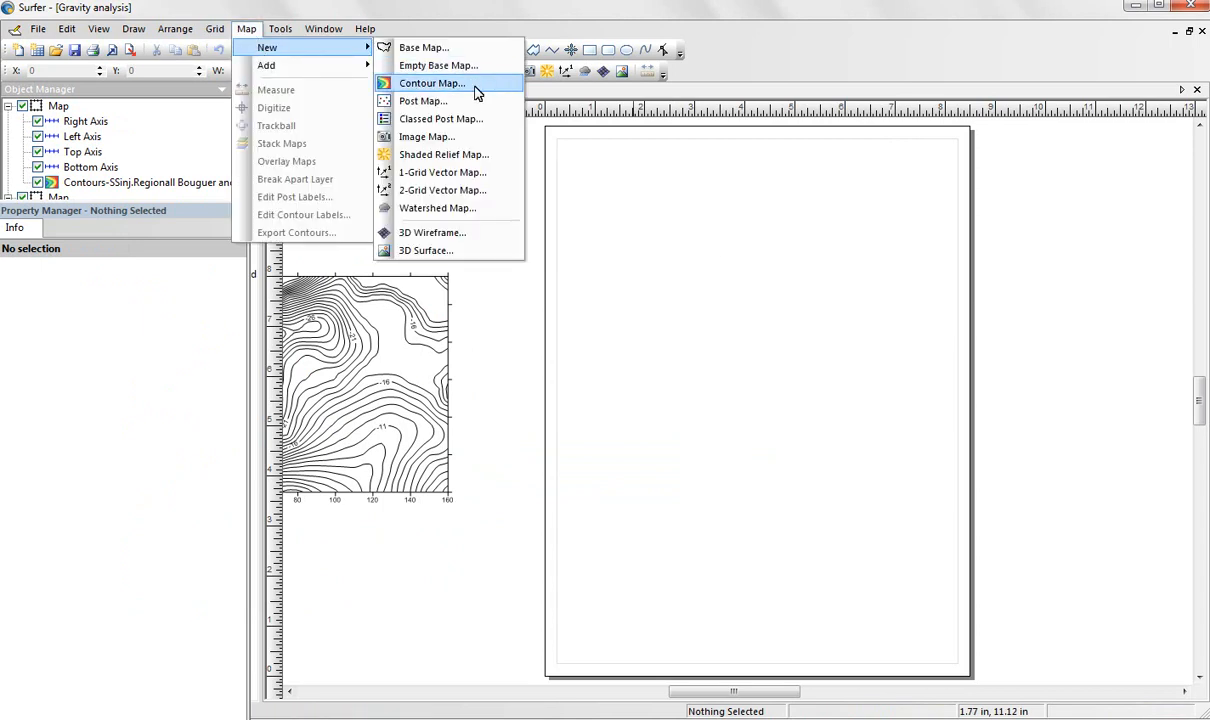
click(432, 83)
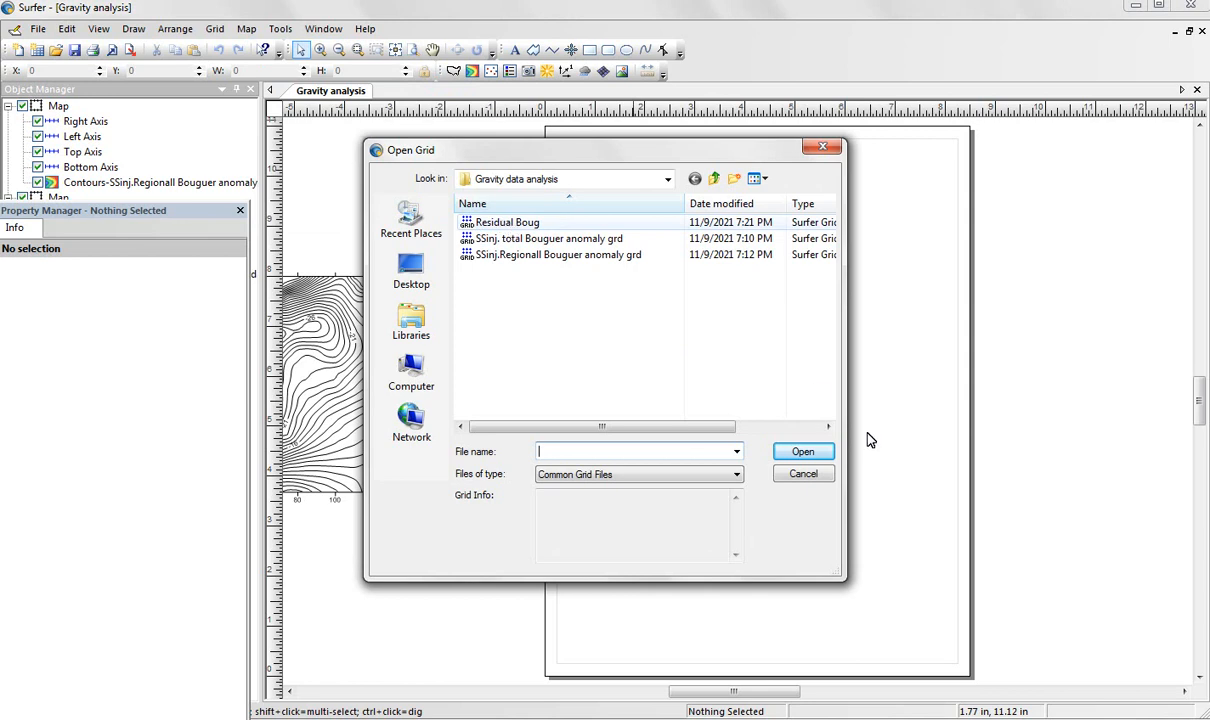
click(467, 225)
click(803, 452)
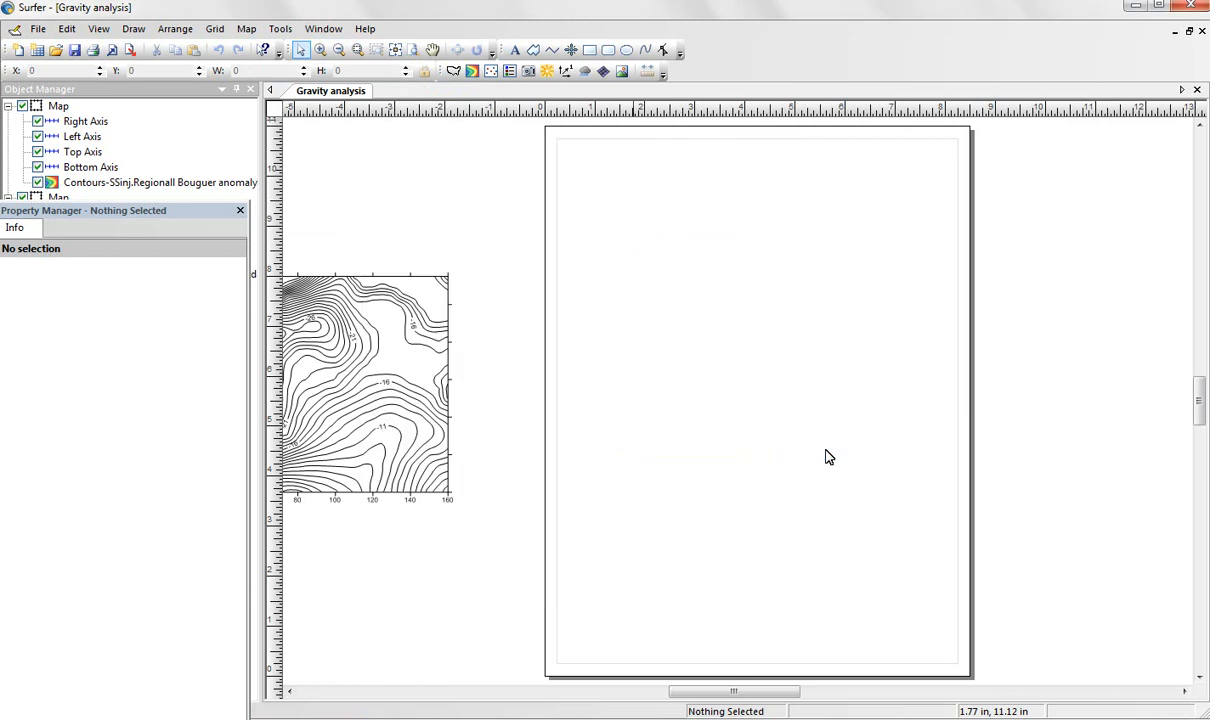
Move the residual contour map directly below the total Bouguer anomaly map, roughly aligning their side edges.
drag(837, 434, 640, 575)
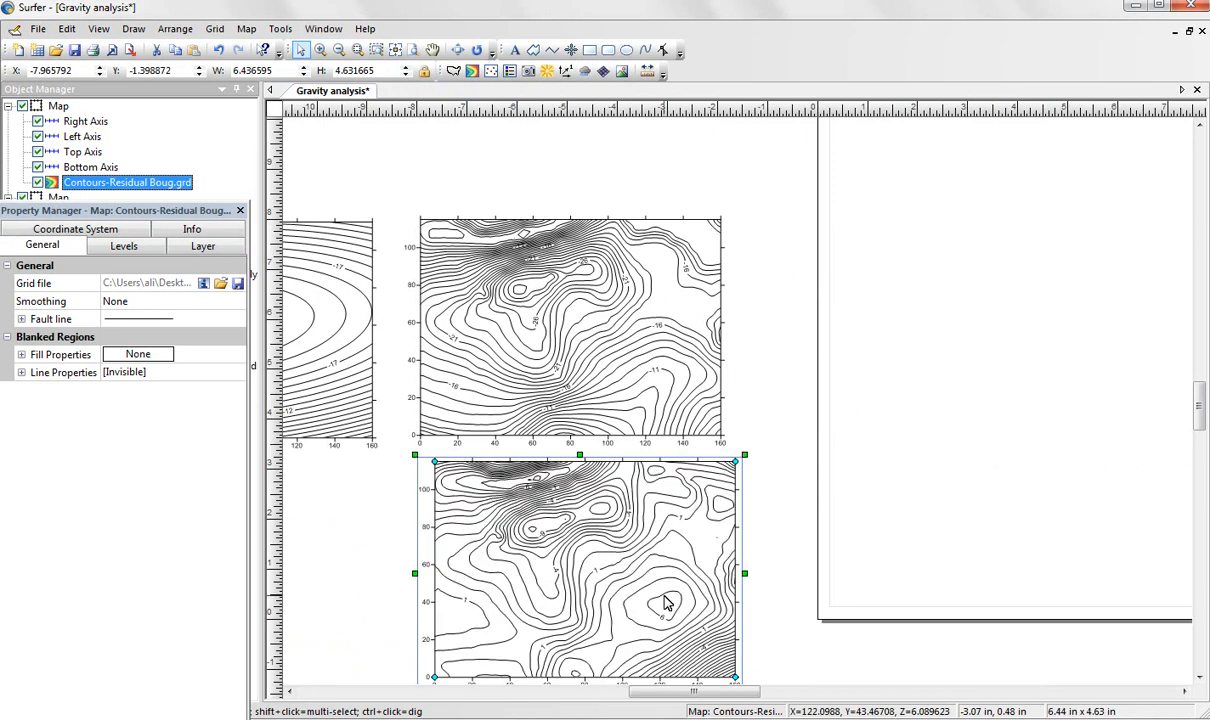
click(1198, 676)
click(1198, 676)
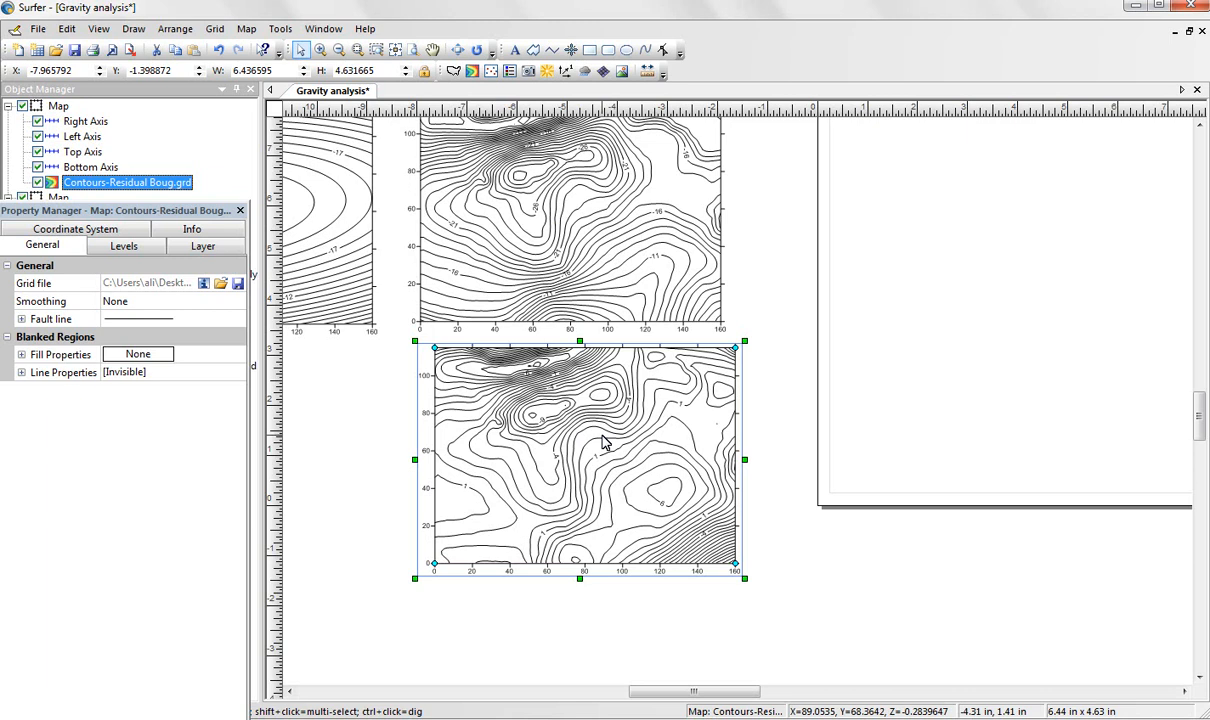
scroll(616, 437, up, 1)
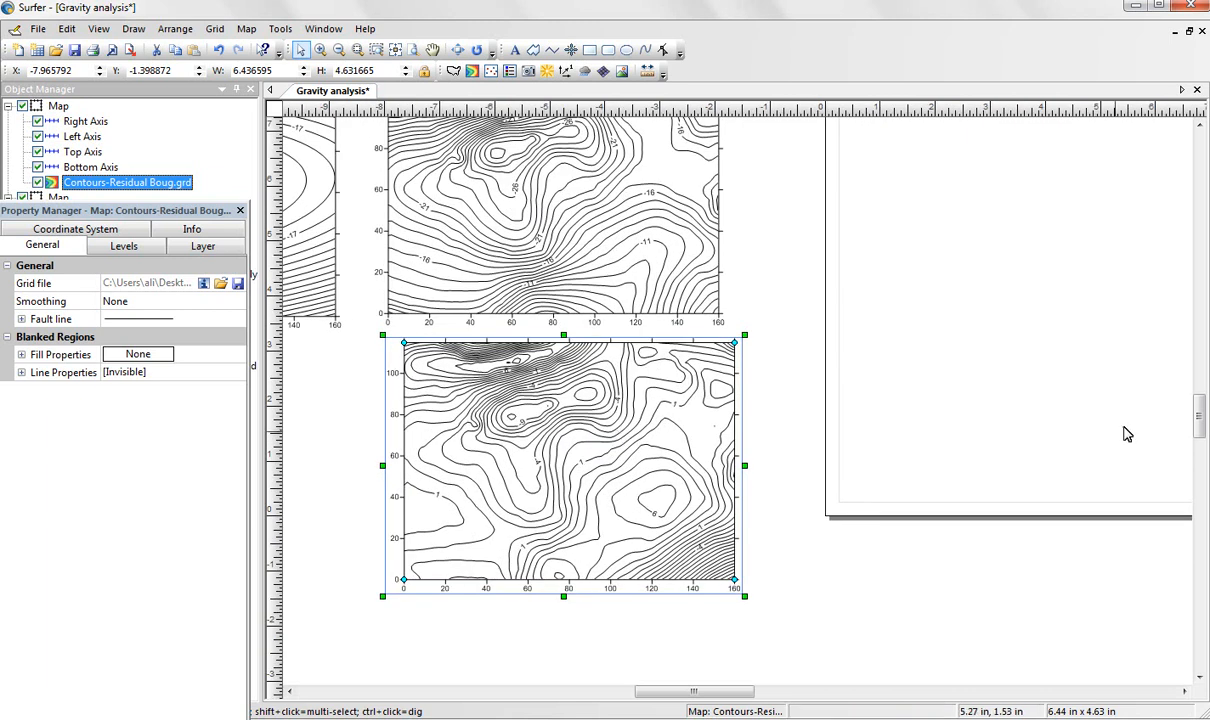
click(1200, 127)
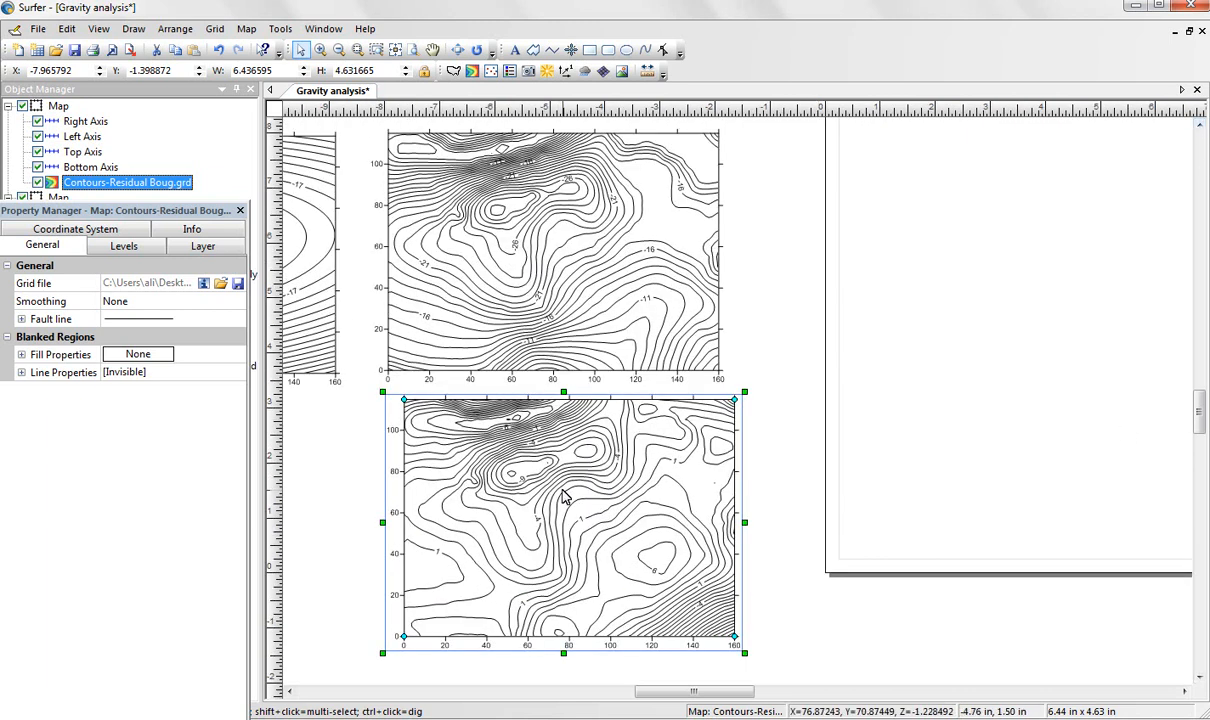
drag(559, 491, 553, 491)
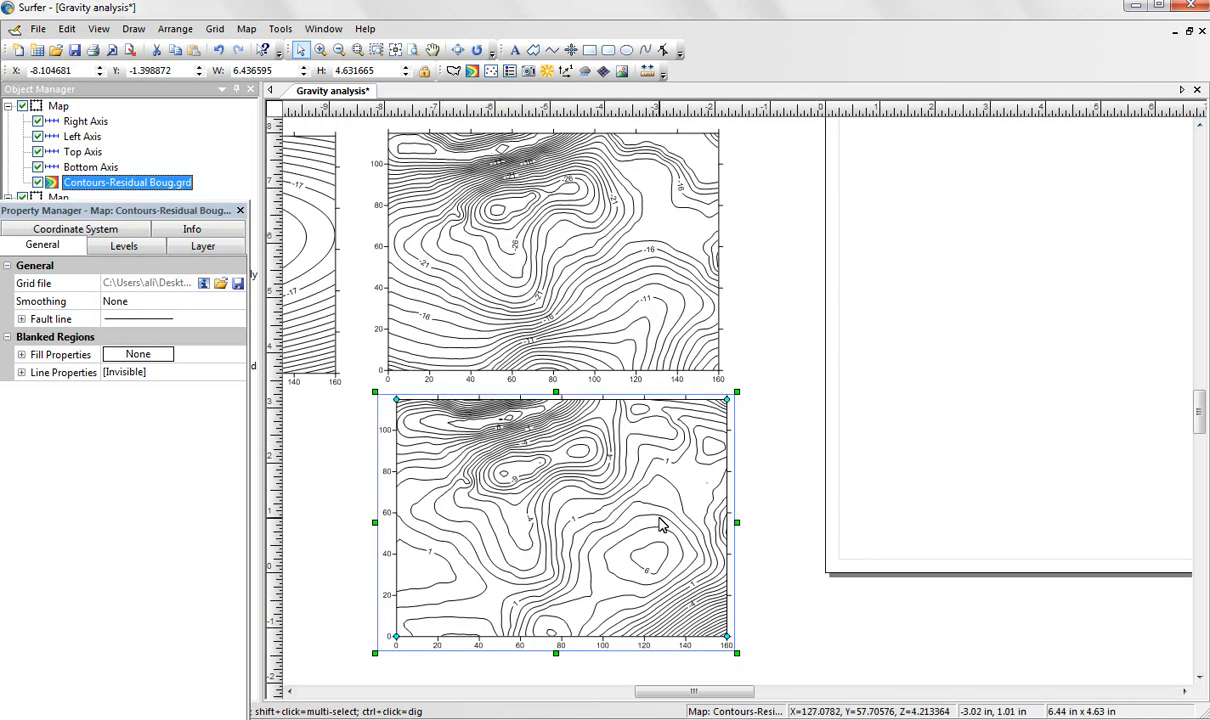
drag(657, 485, 652, 485)
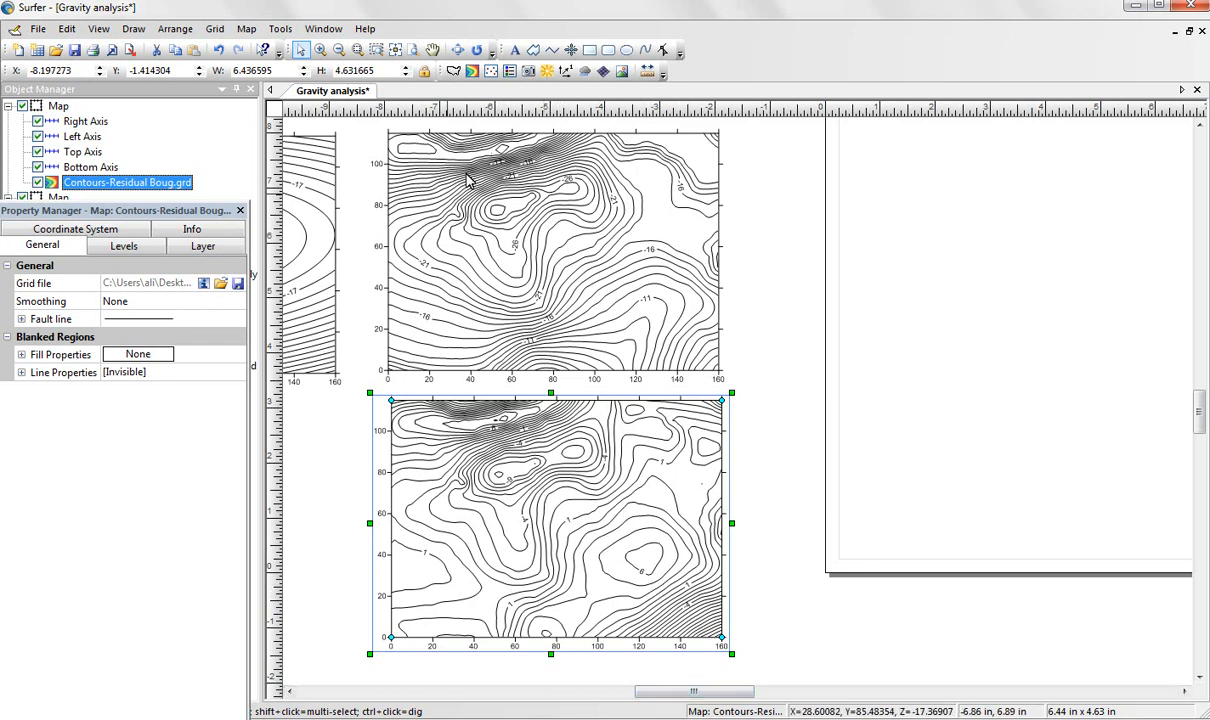
Fill the total Bouguer anomaly map's contours with the Geology color preset and show its color scale.
click(612, 250)
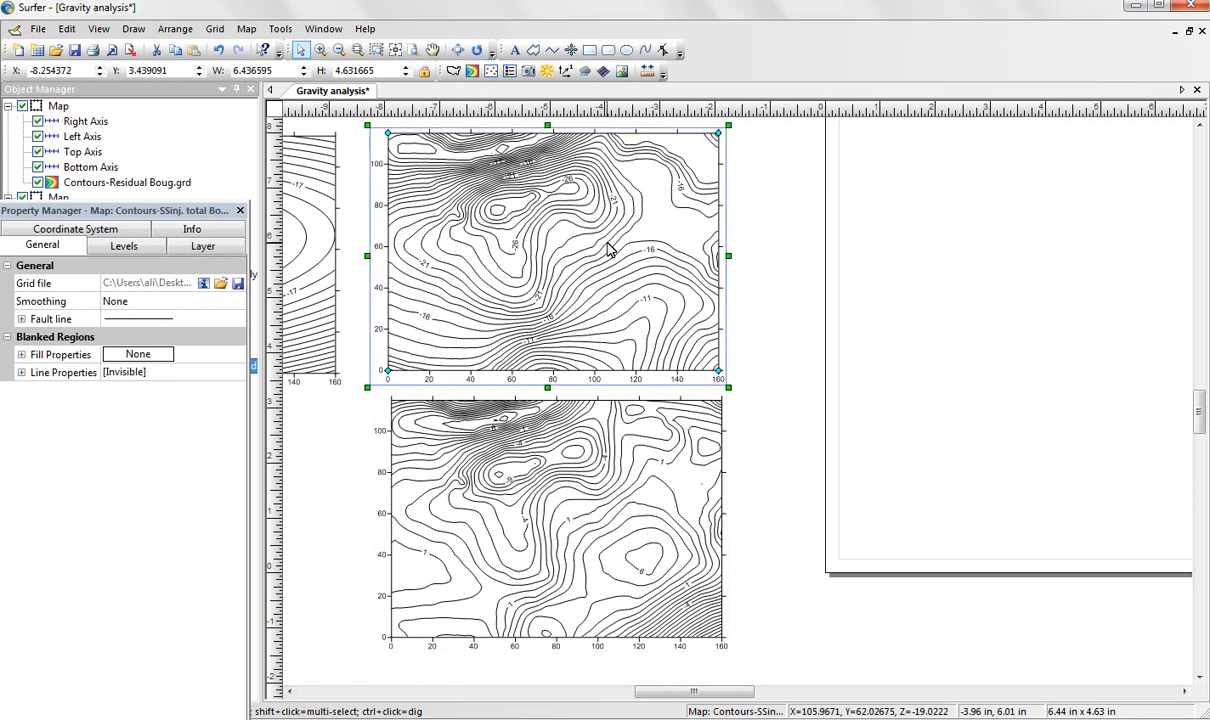
click(125, 246)
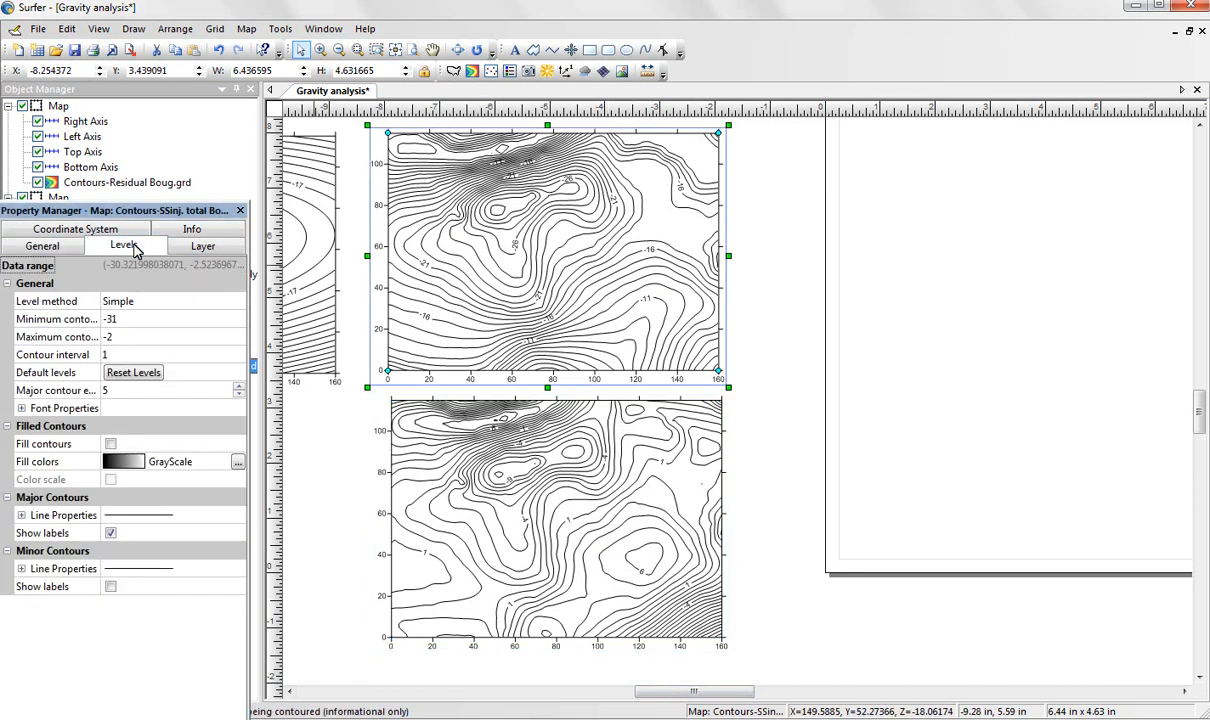
click(110, 443)
click(237, 465)
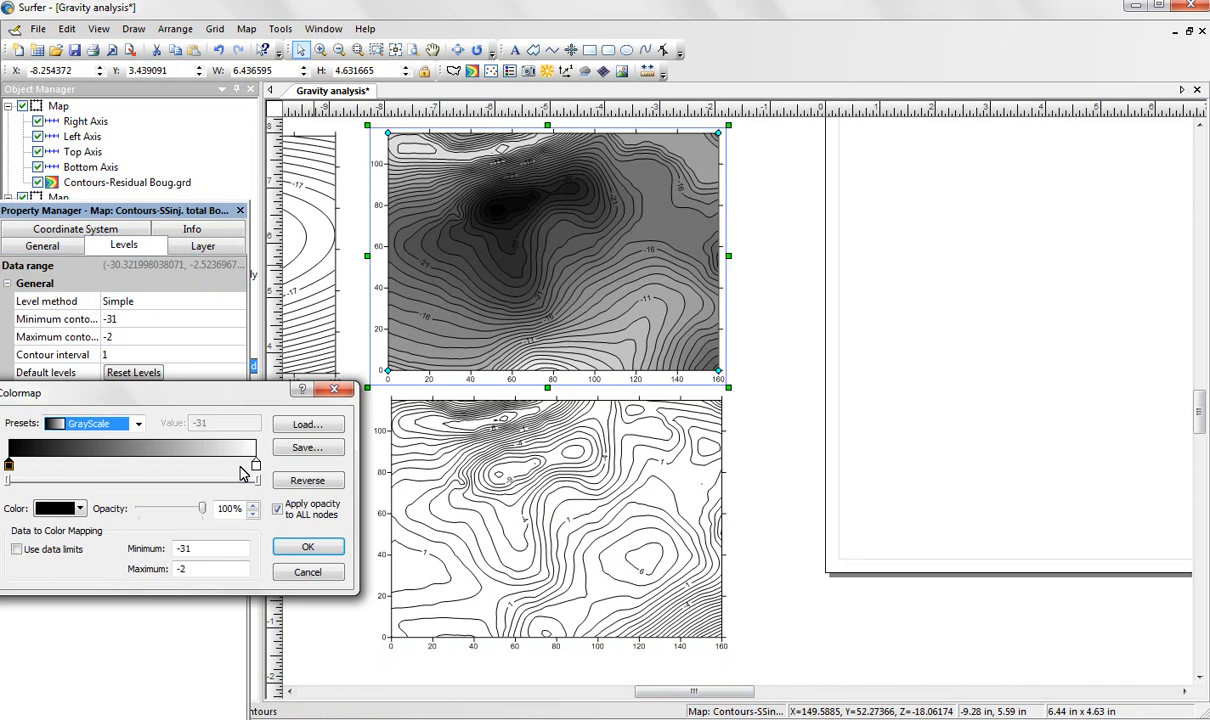
click(138, 423)
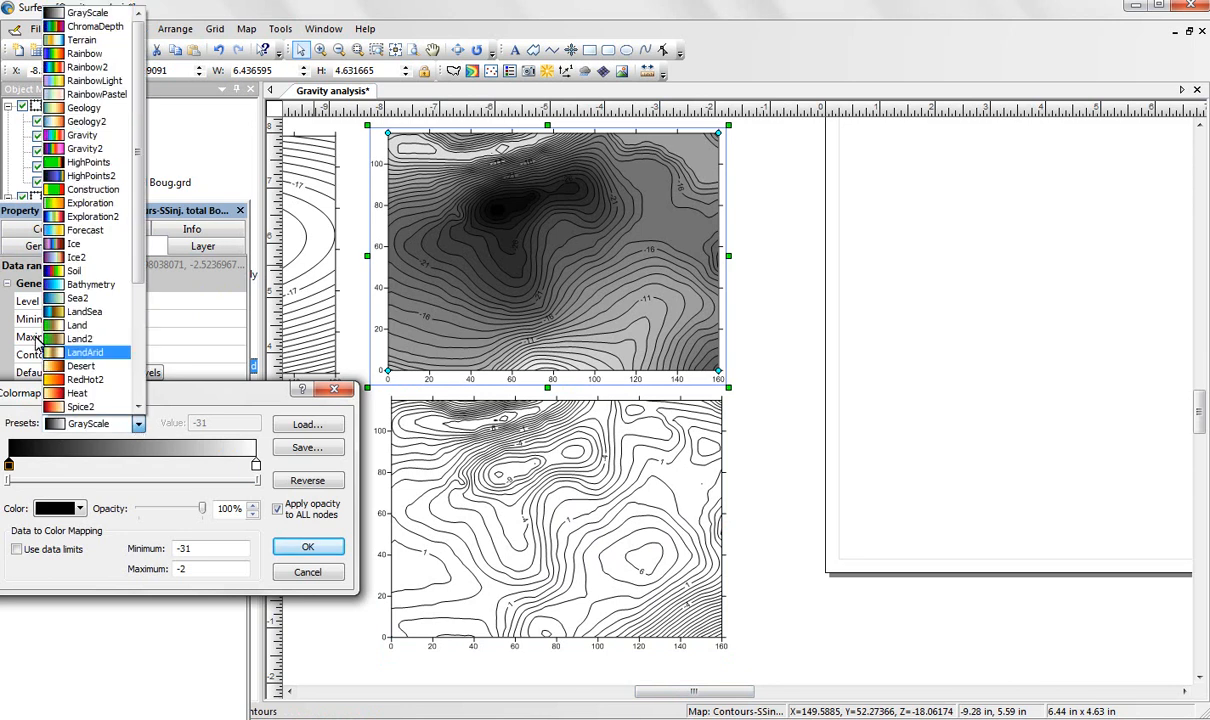
click(58, 105)
click(306, 549)
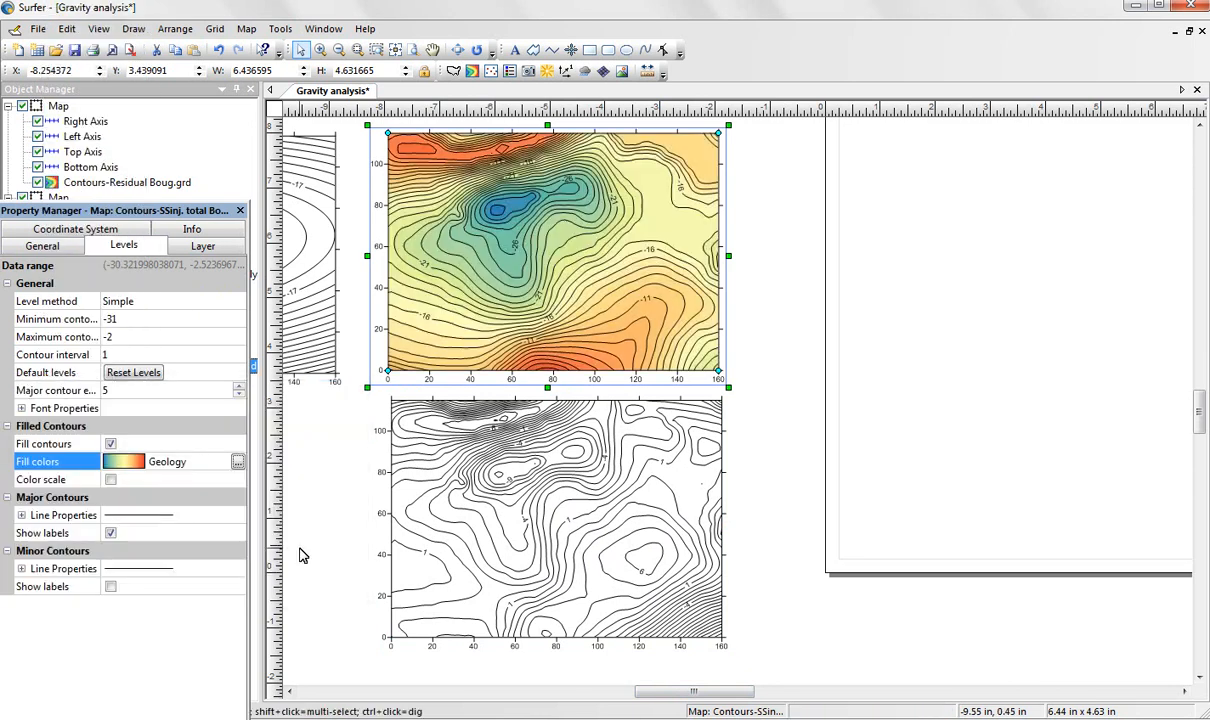
click(111, 480)
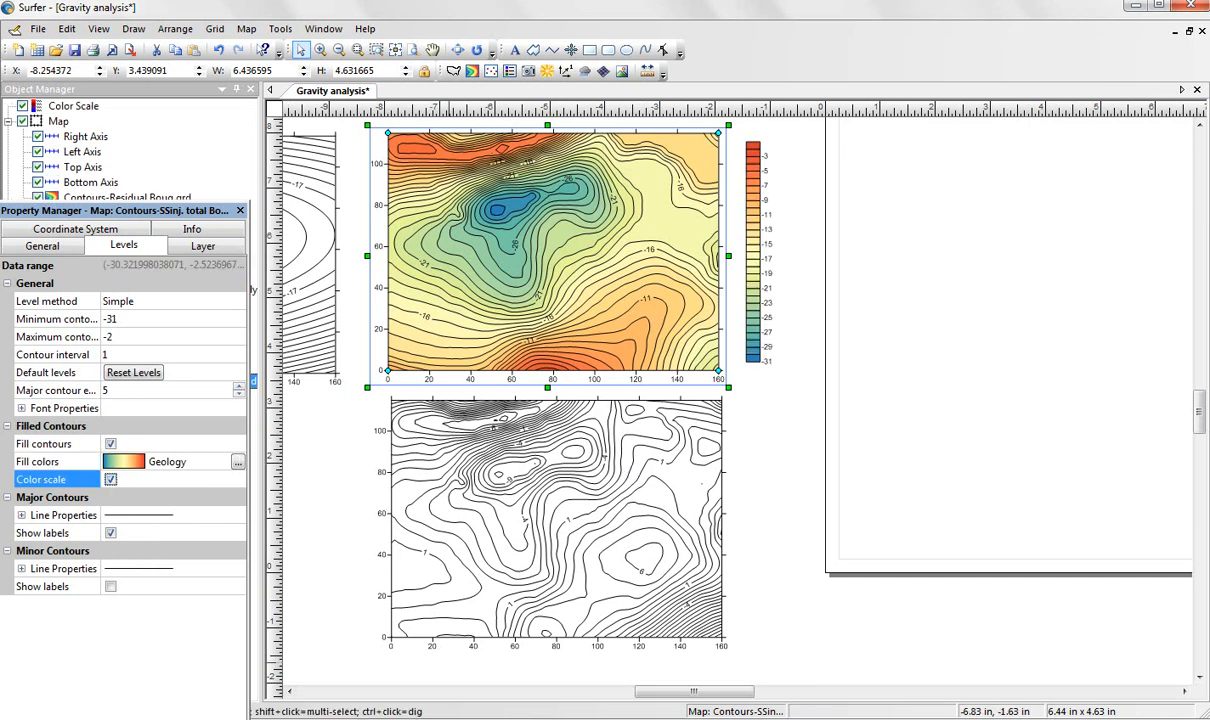
Apply the Geology color preset to the regional Bouguer anomaly map, with filled contours and a color scale.
drag(676, 693, 642, 697)
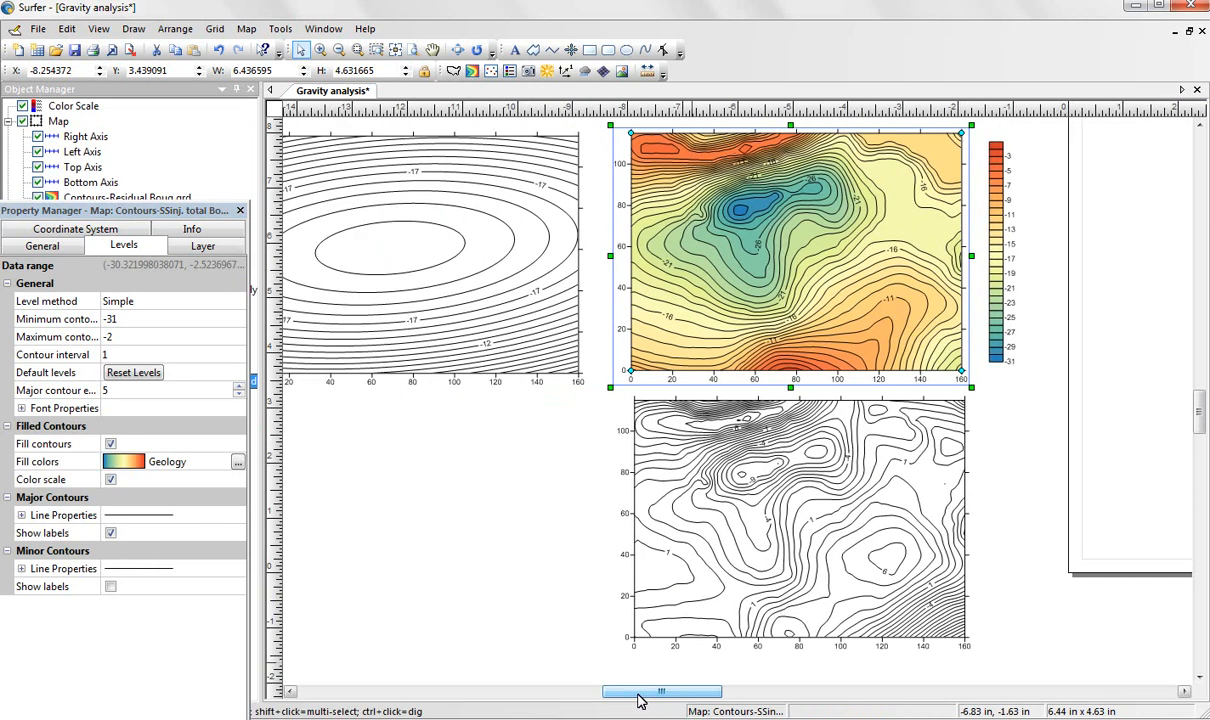
click(505, 296)
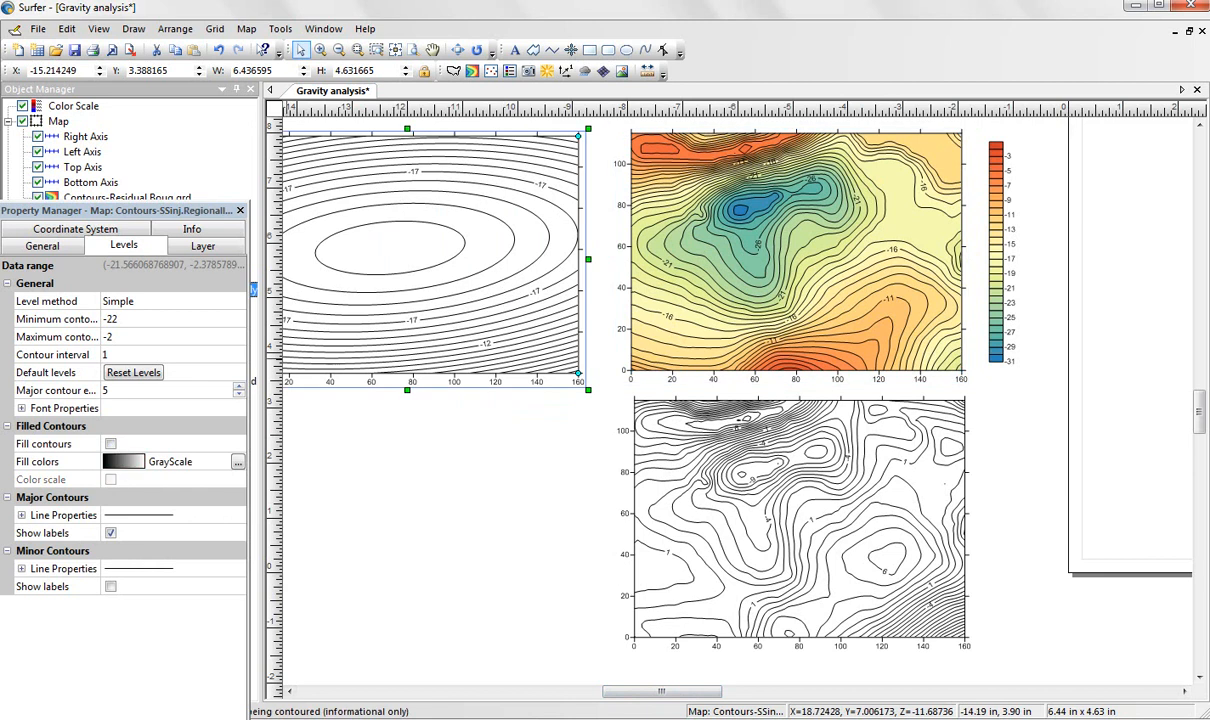
click(238, 464)
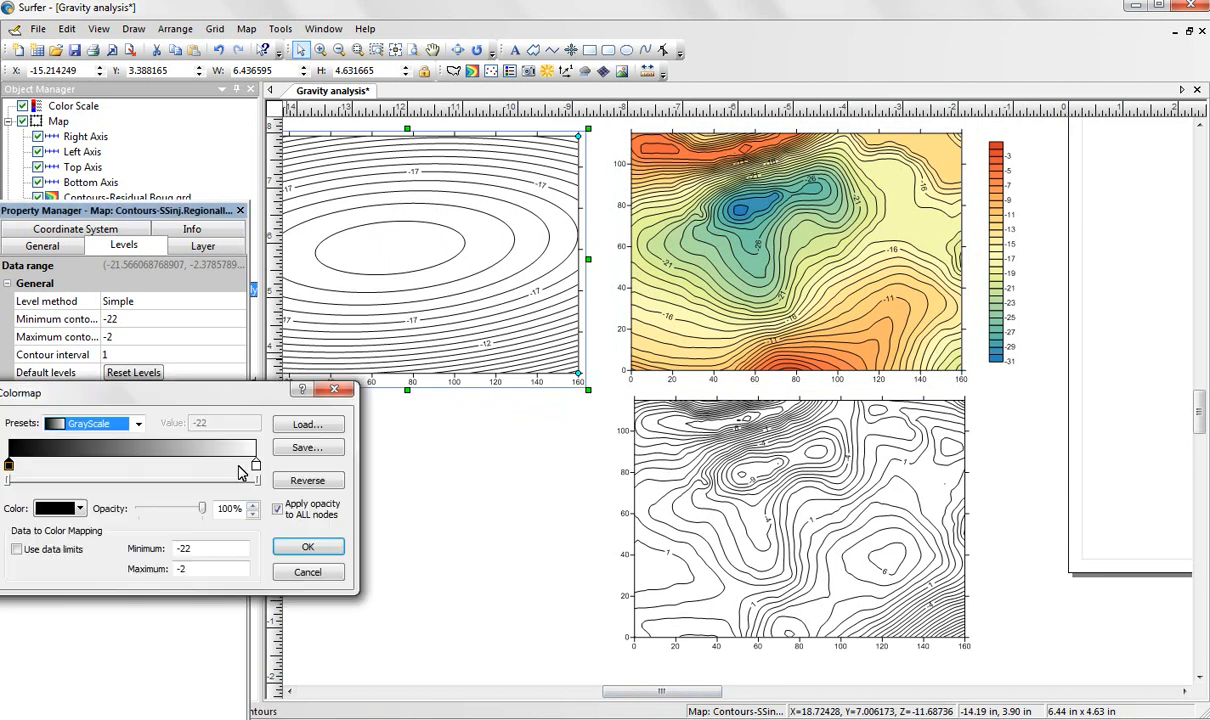
click(139, 424)
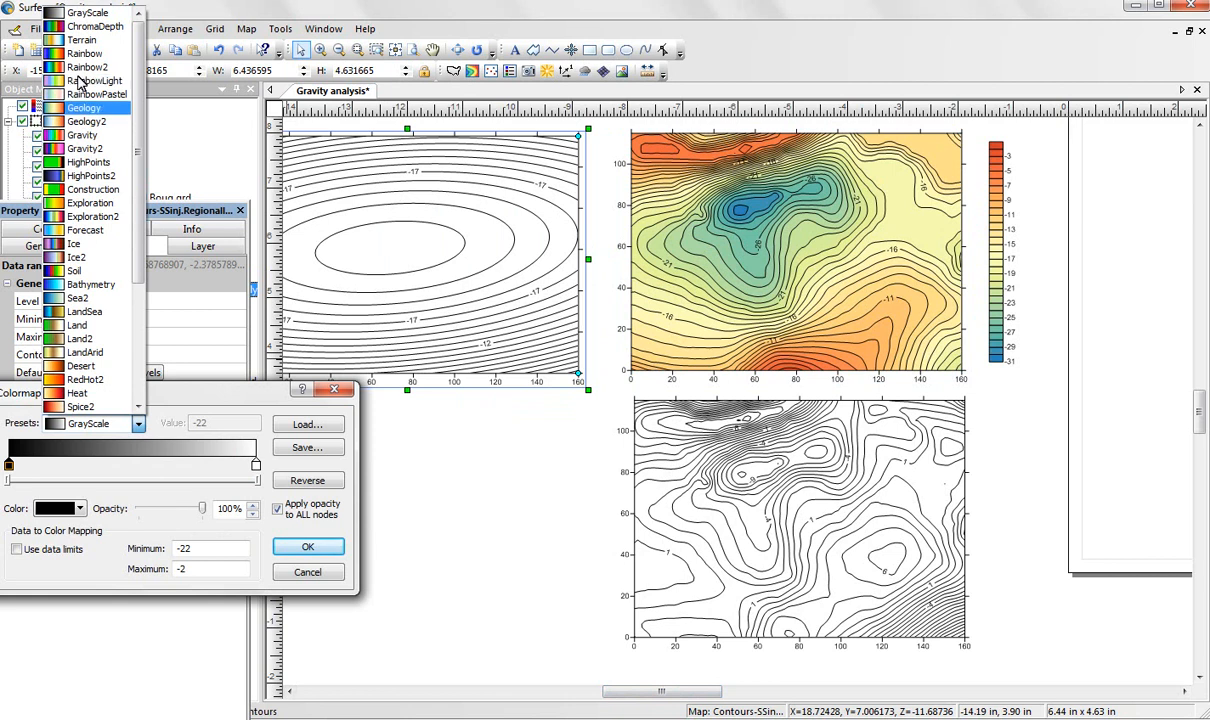
click(74, 108)
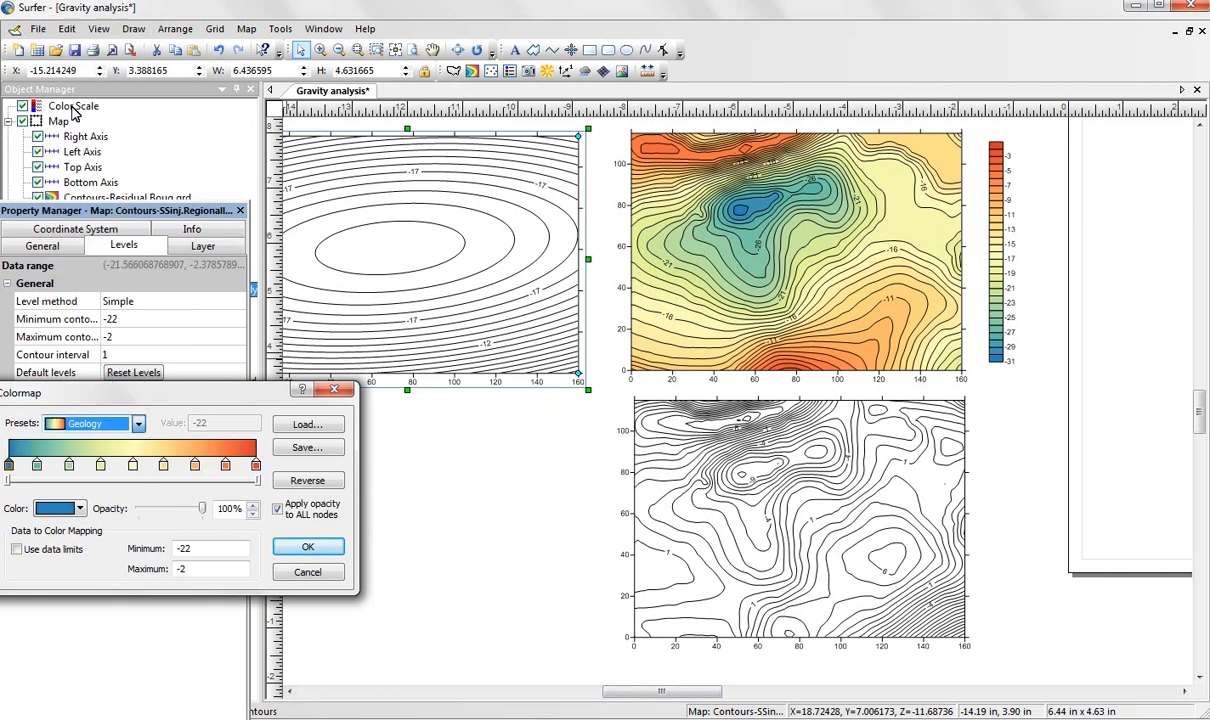
click(308, 547)
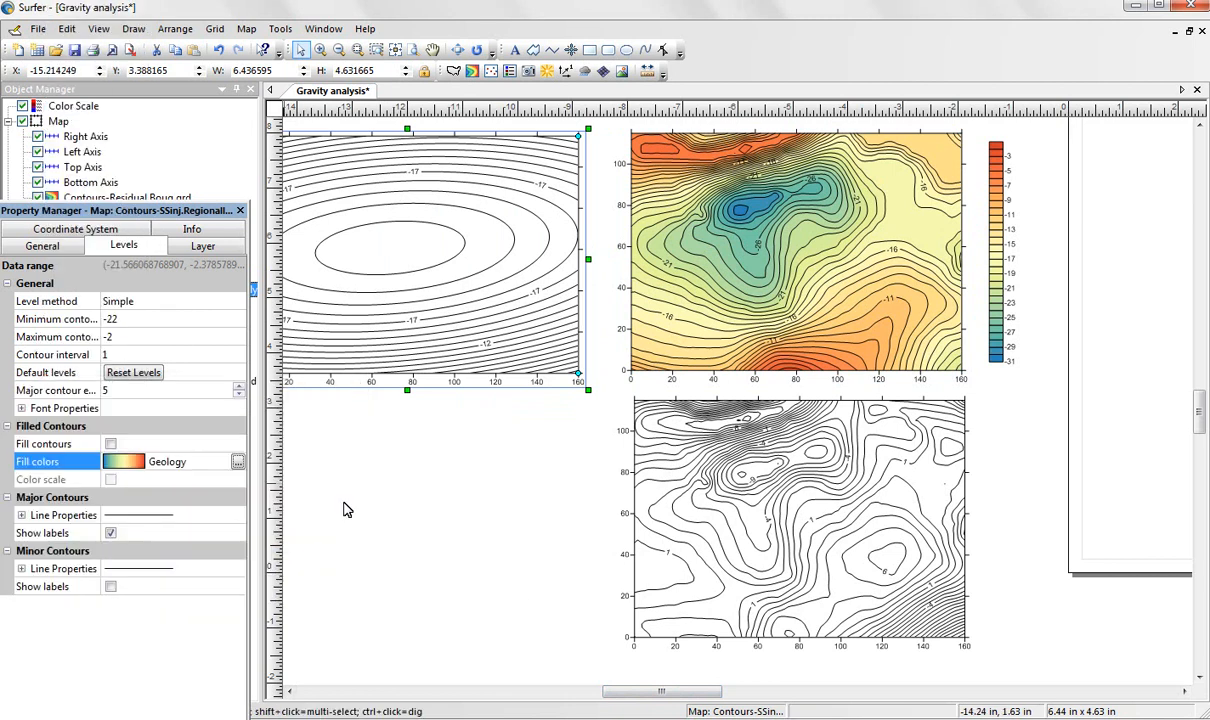
click(110, 444)
click(110, 479)
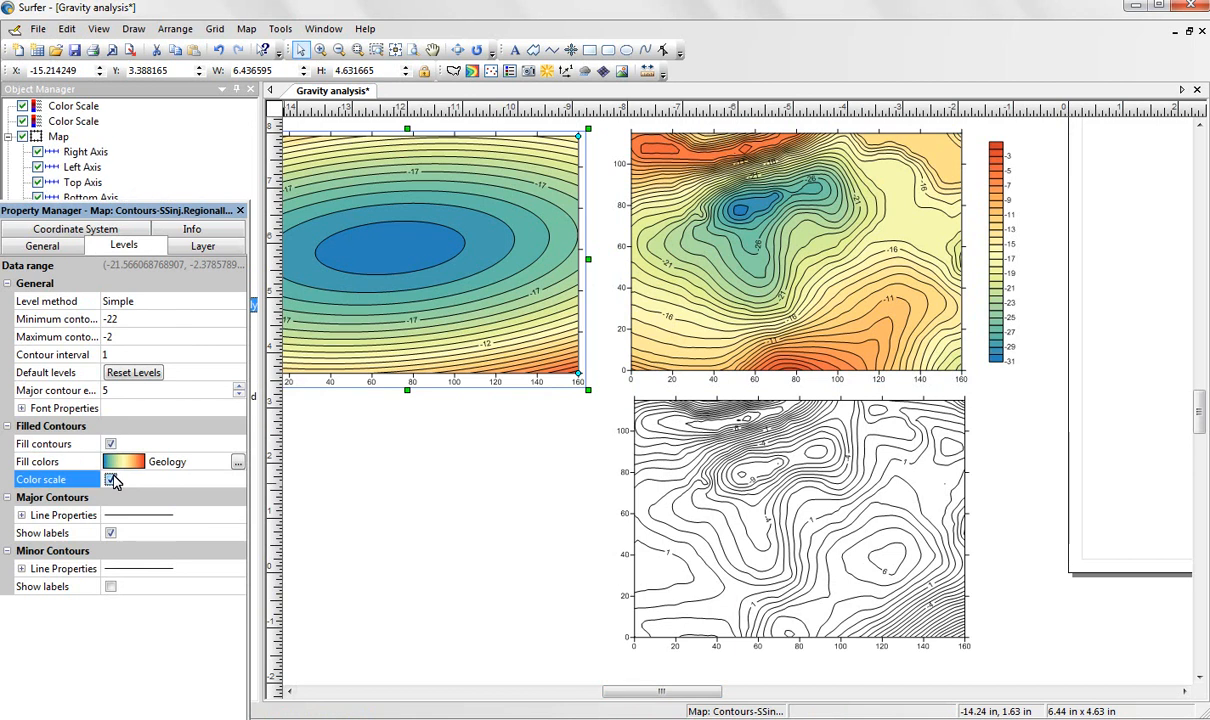
Fill the residual Bouguer contour map with the Geology color preset and show its color scale.
click(868, 597)
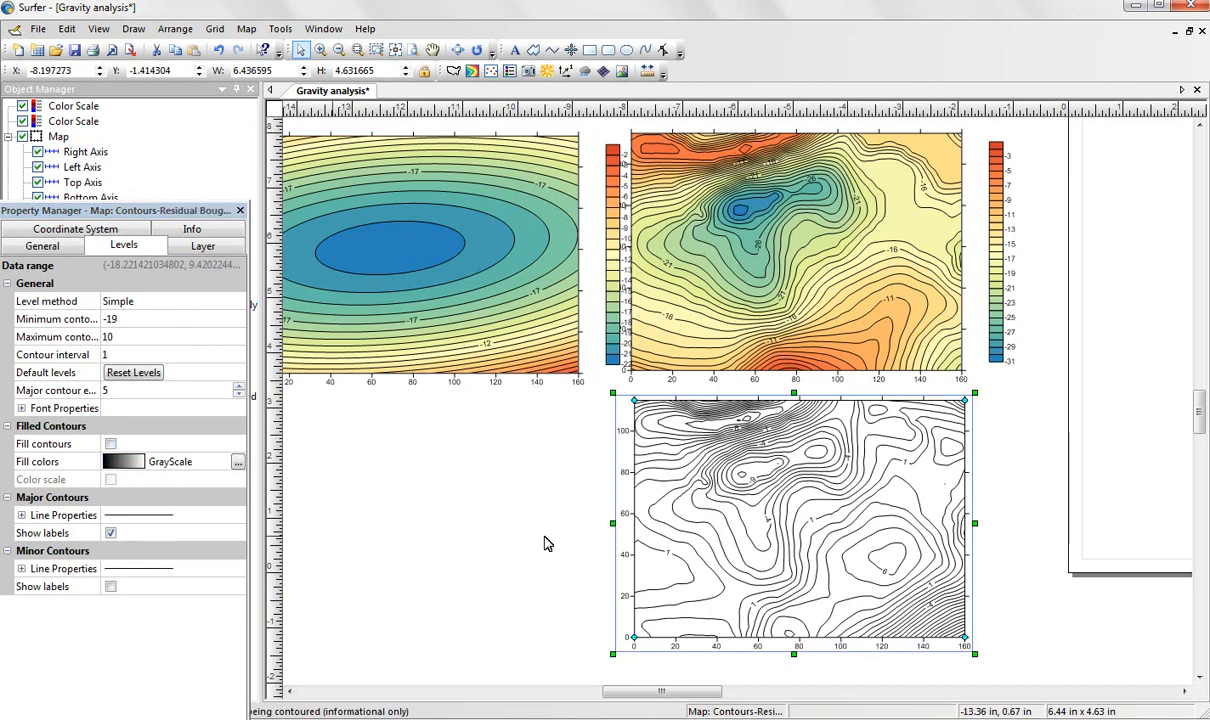
click(110, 444)
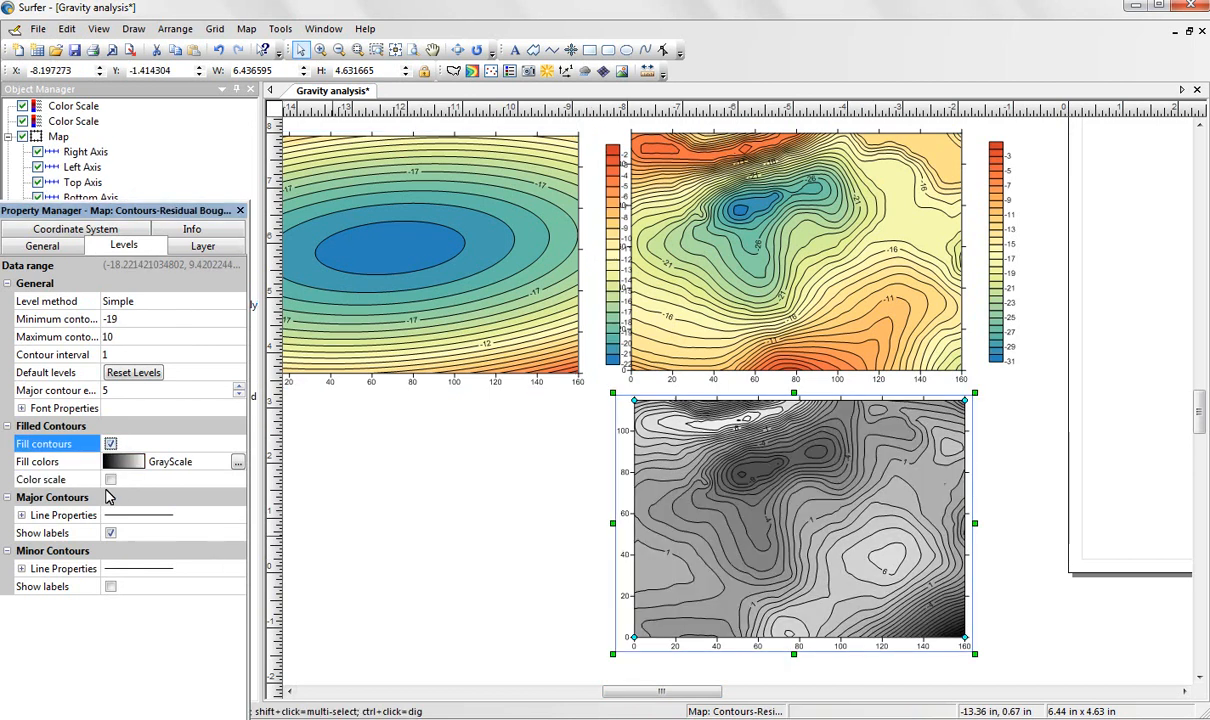
click(110, 480)
click(238, 462)
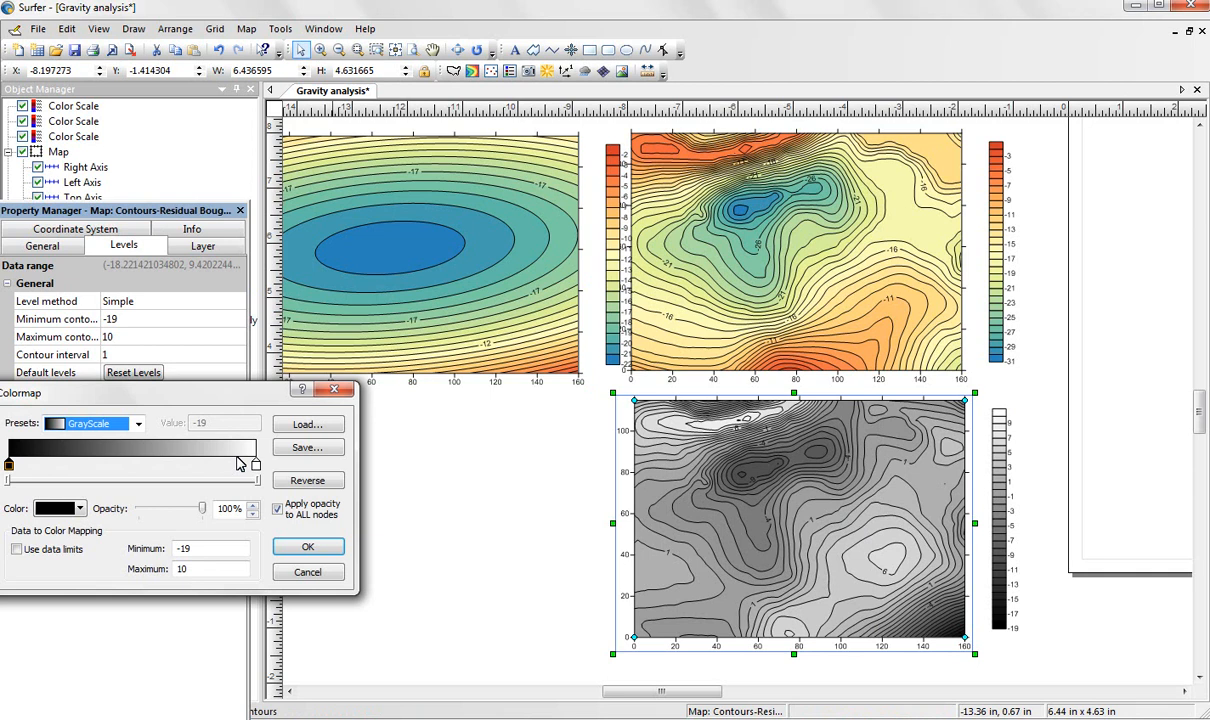
click(136, 426)
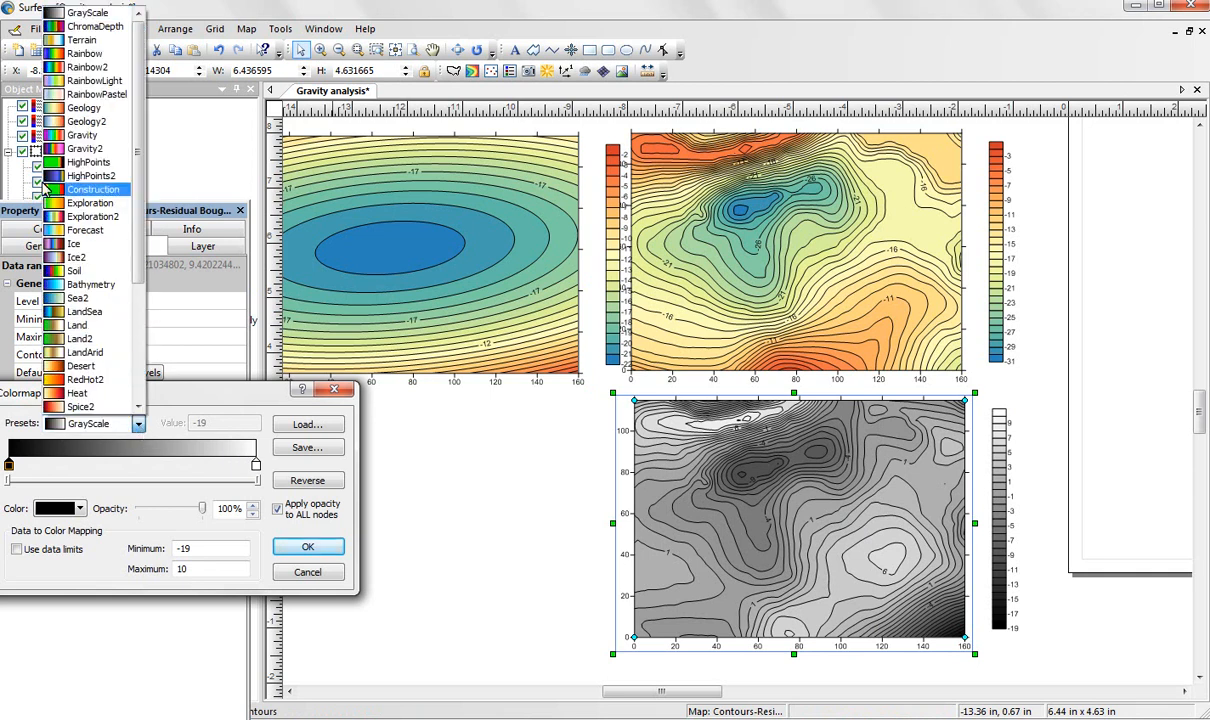
click(95, 108)
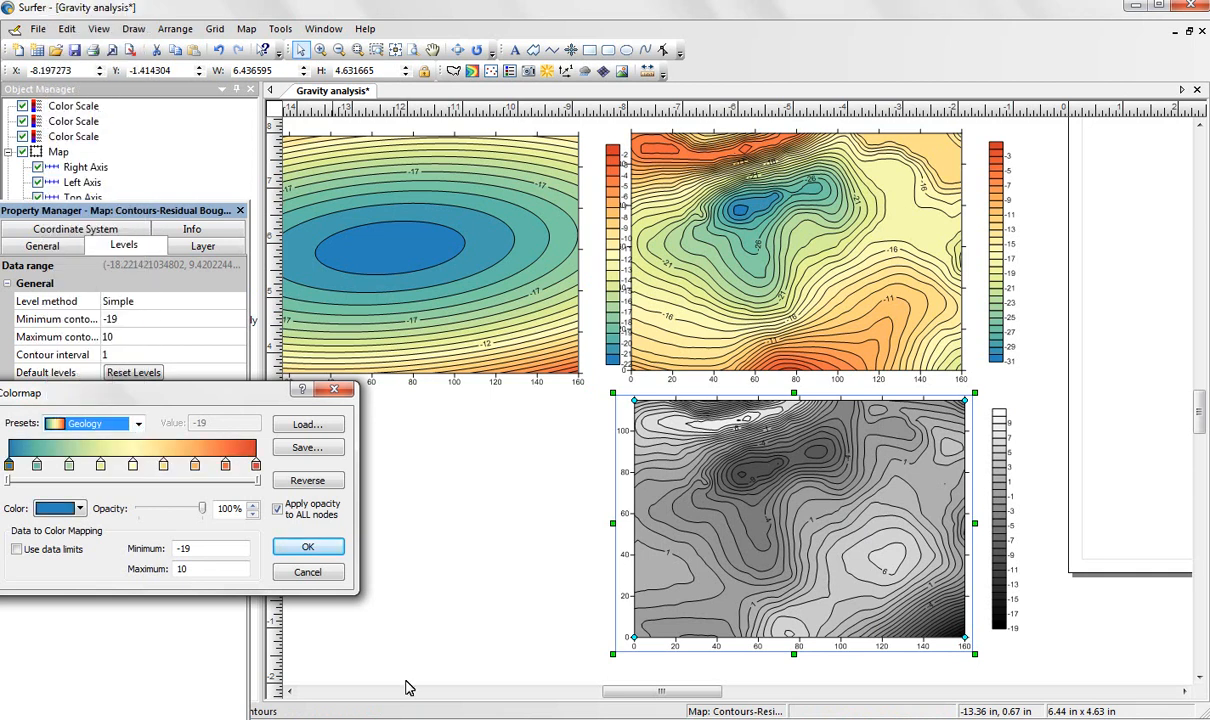
click(308, 547)
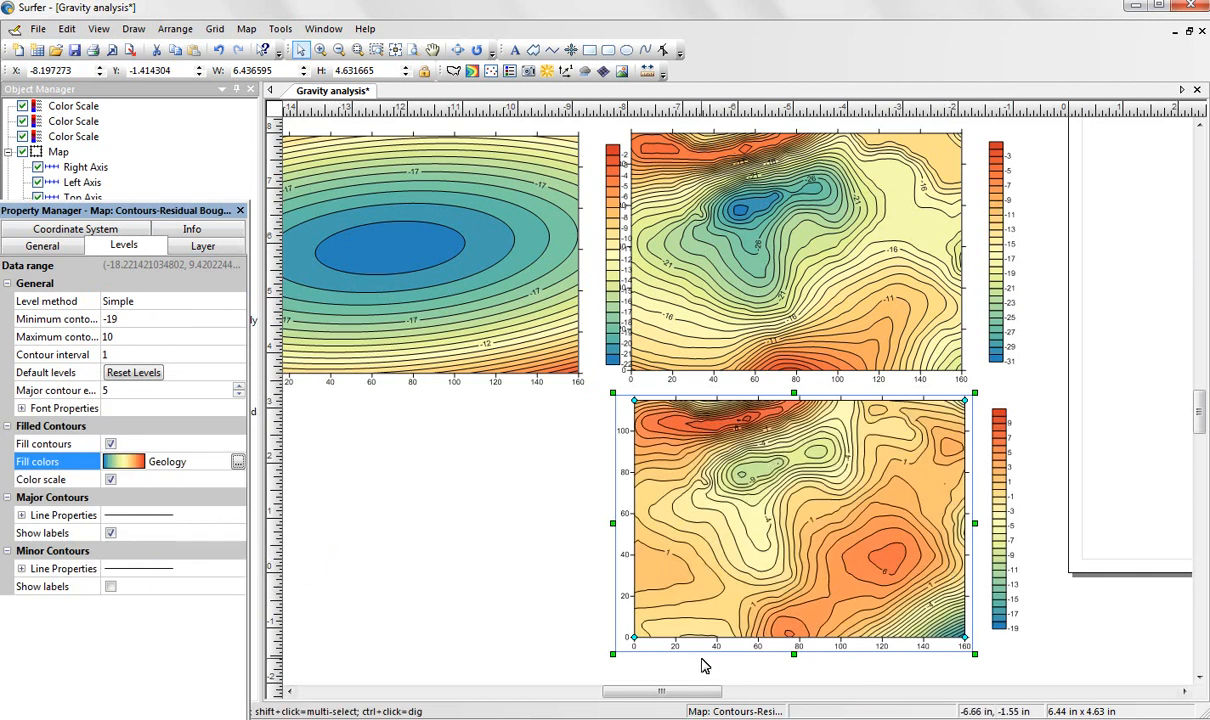
Move the regional map's color scale closer to its own map, clear of the total Bouguer map's axis labels.
drag(691, 691, 712, 688)
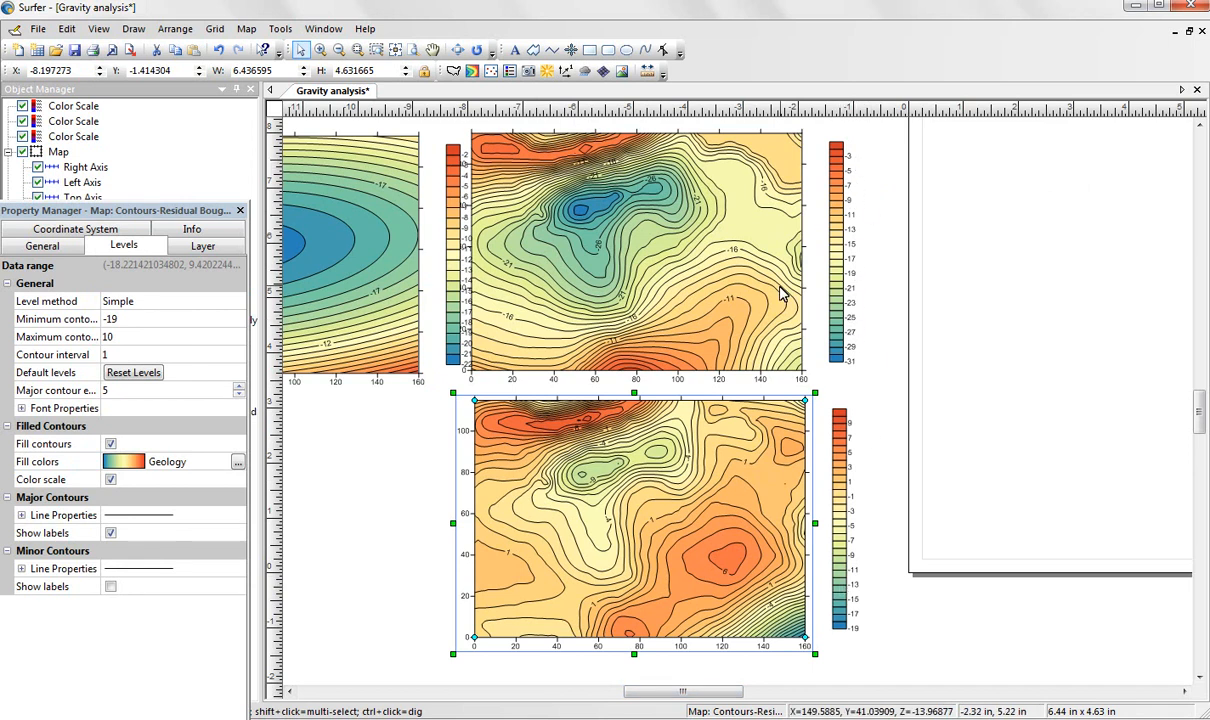
click(446, 277)
drag(446, 277, 431, 277)
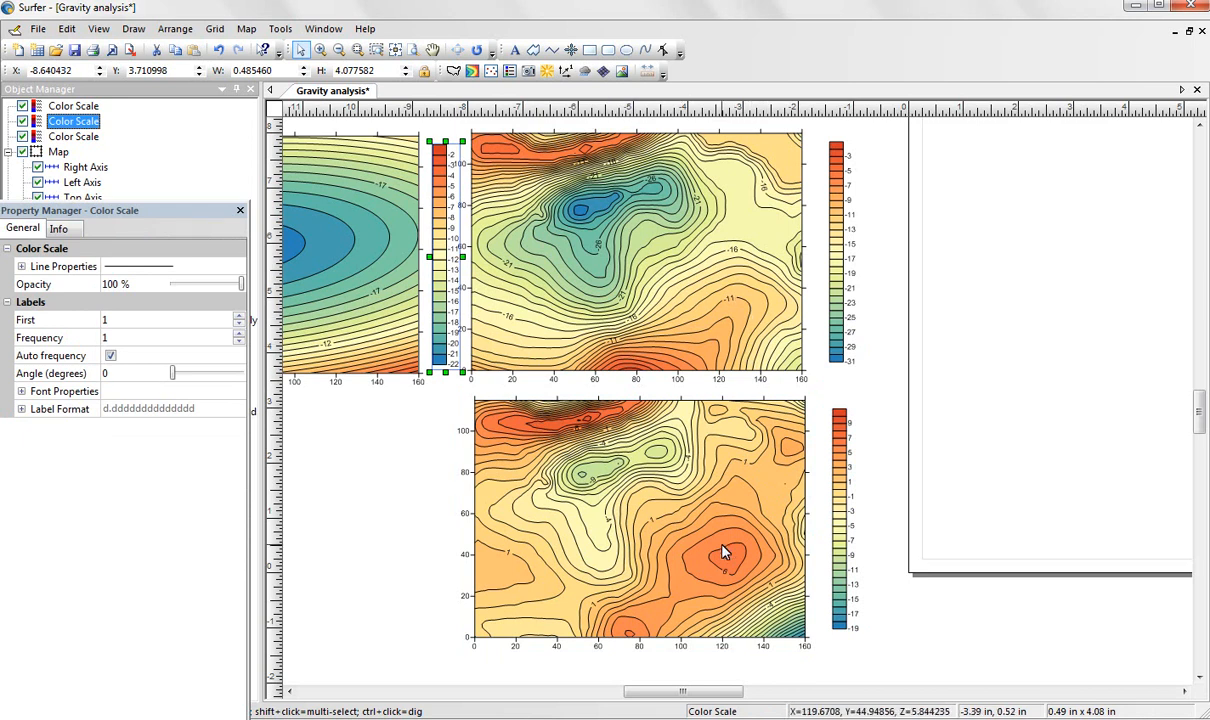
Move the residual map further below the total Bouguer map, and place its color scale beside it.
click(1200, 677)
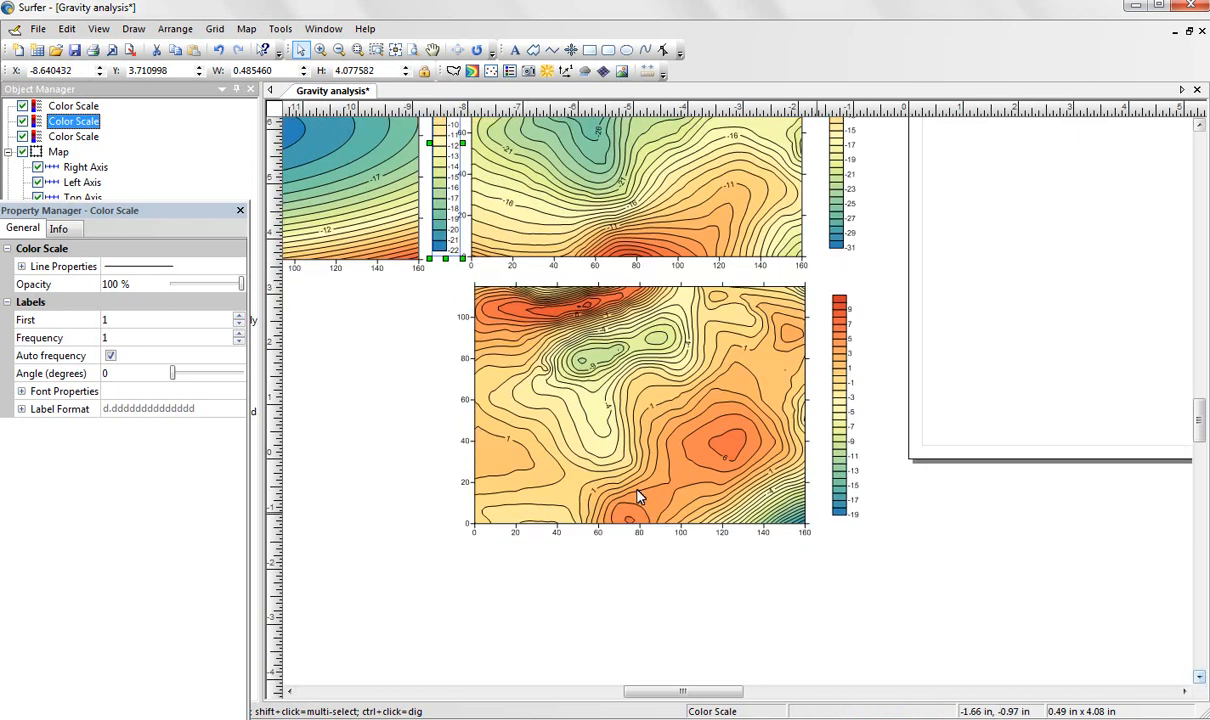
drag(697, 460, 694, 511)
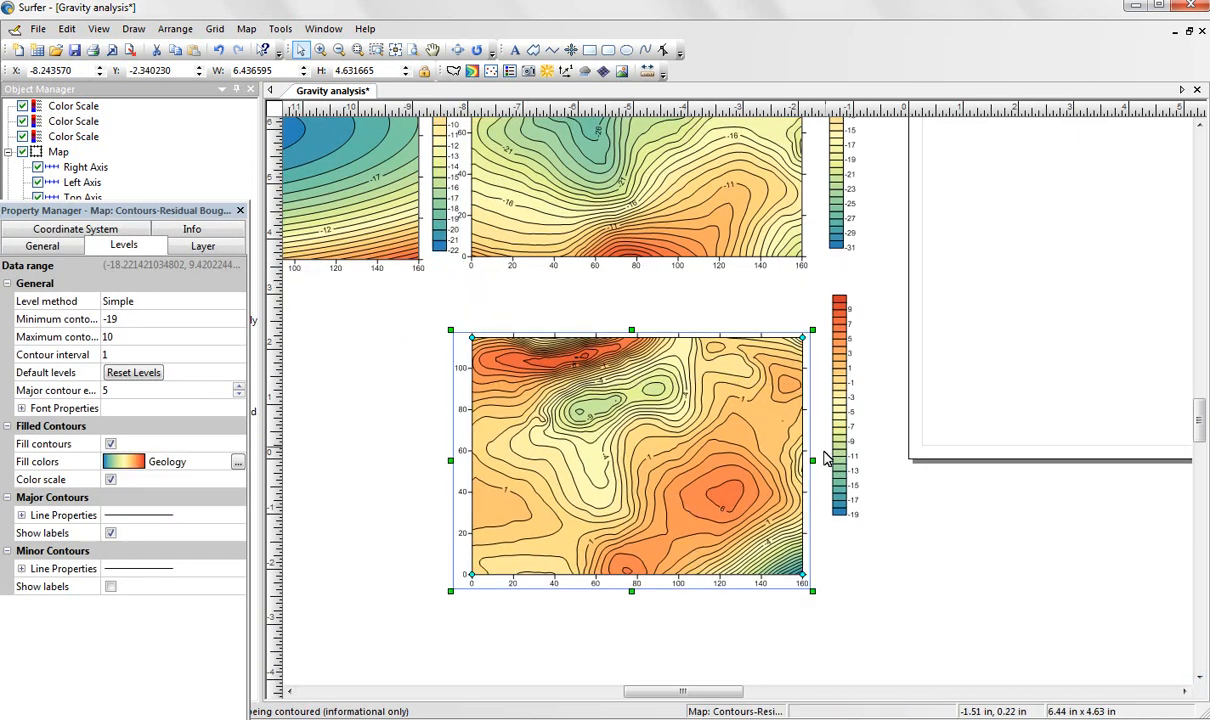
click(843, 415)
drag(843, 415, 837, 478)
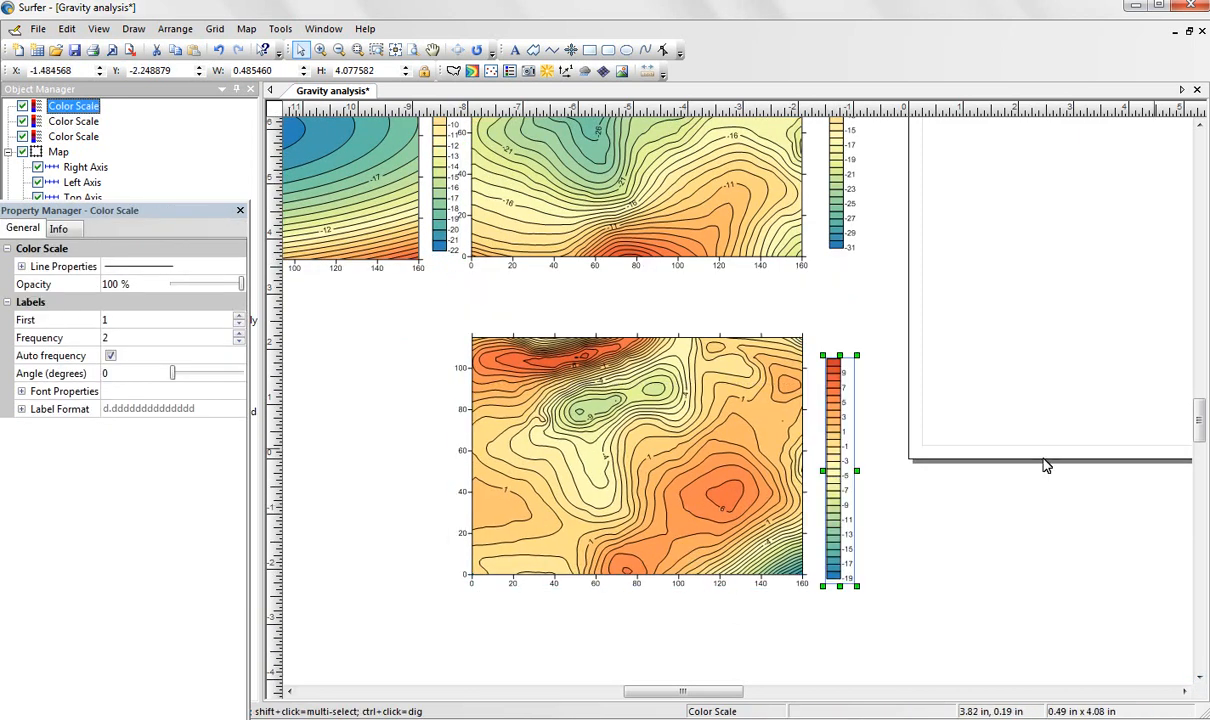
Add a profile across the total Bouguer map from about X=40 on its upper edge to X=80 on its lower edge, and place the graph on the page.
scroll(1198, 410, up, 5)
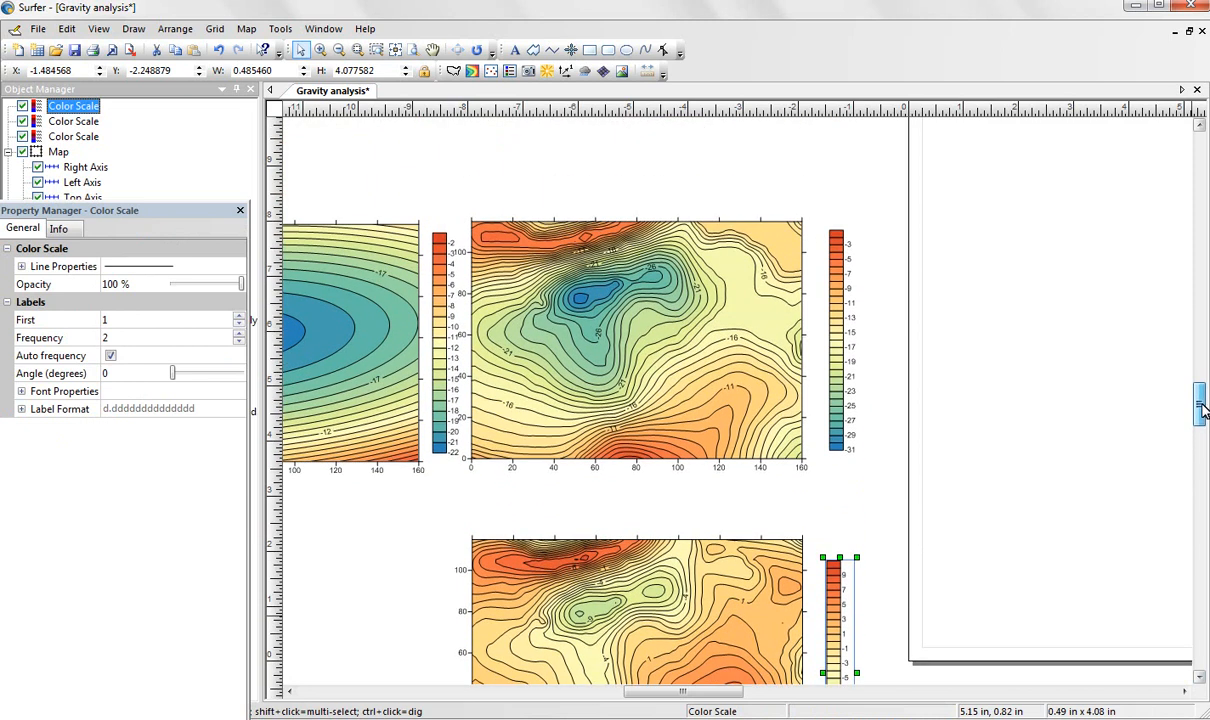
click(556, 229)
right_click(556, 229)
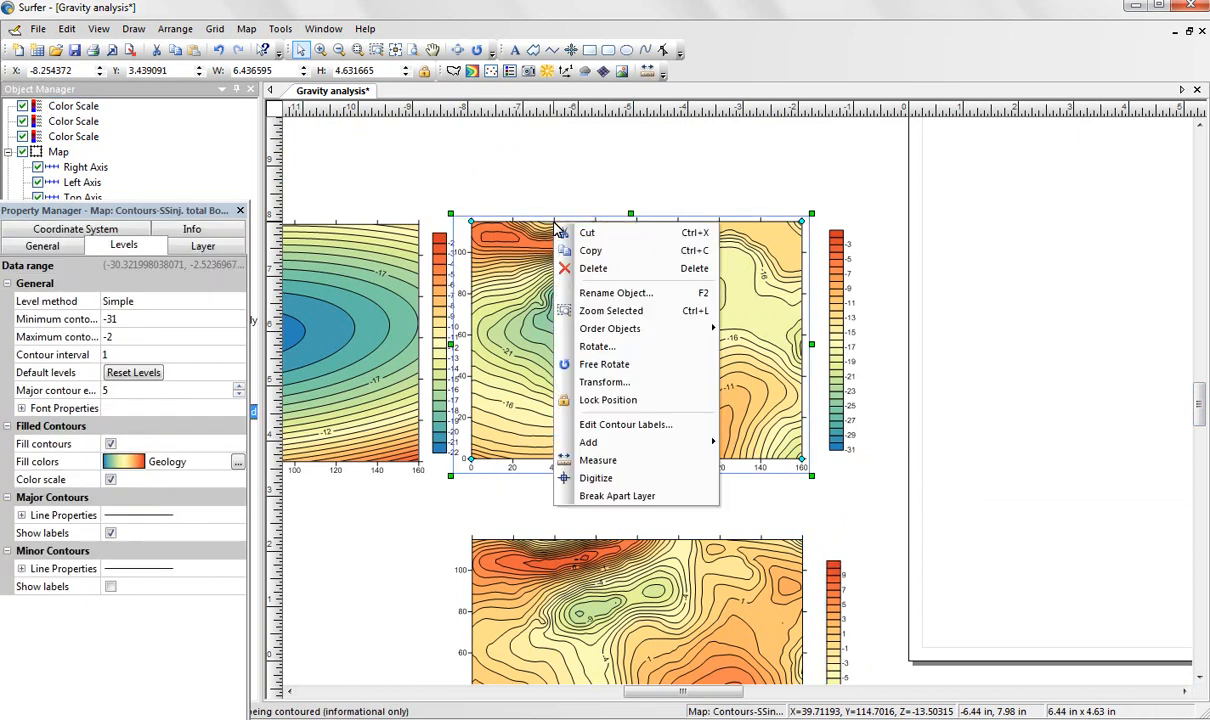
mouse_move(645, 445)
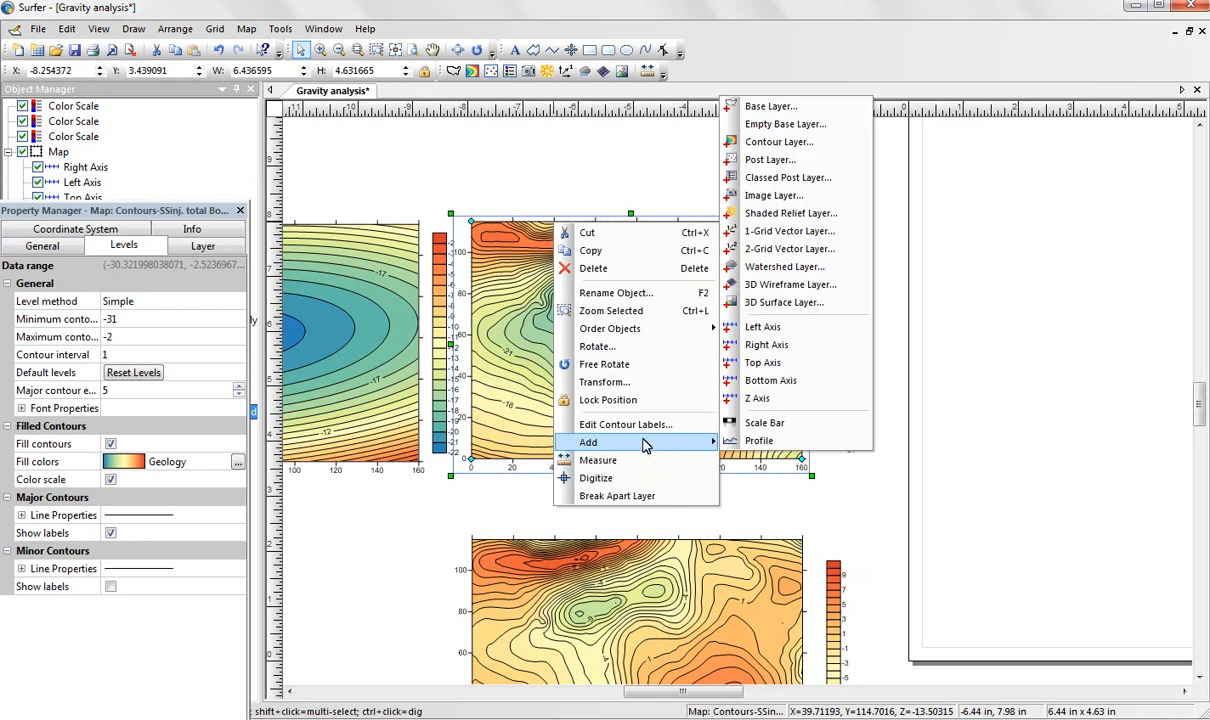
click(783, 443)
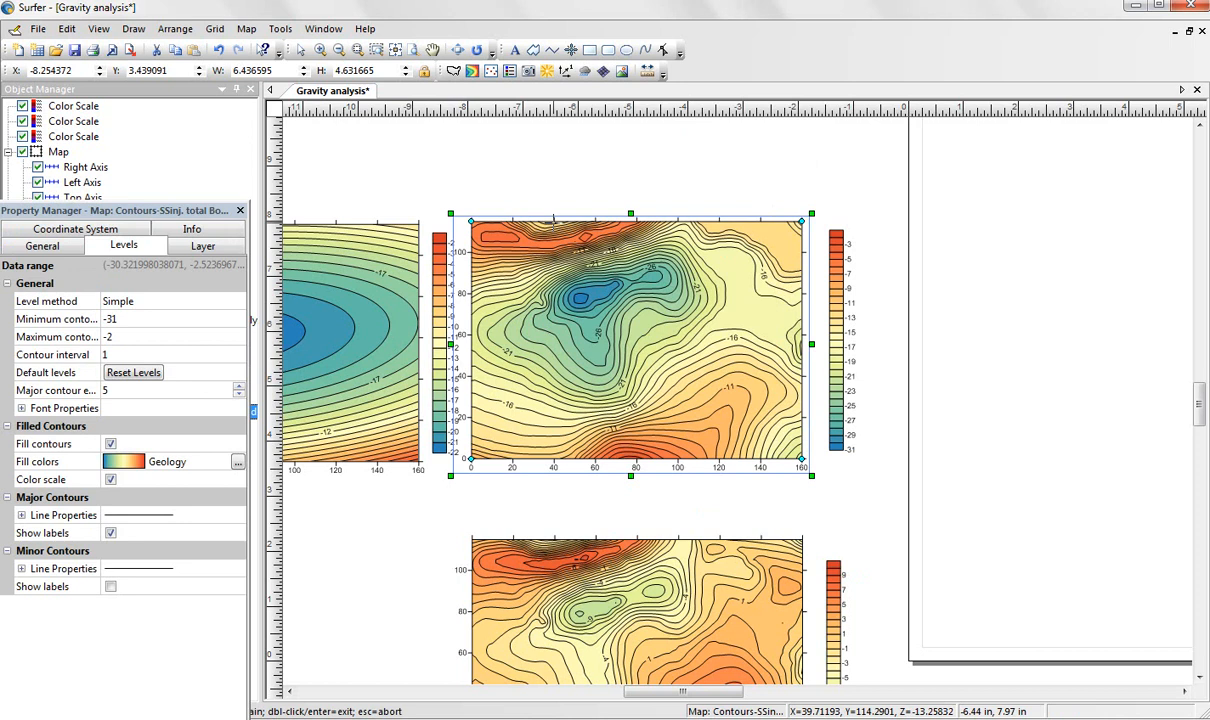
click(553, 218)
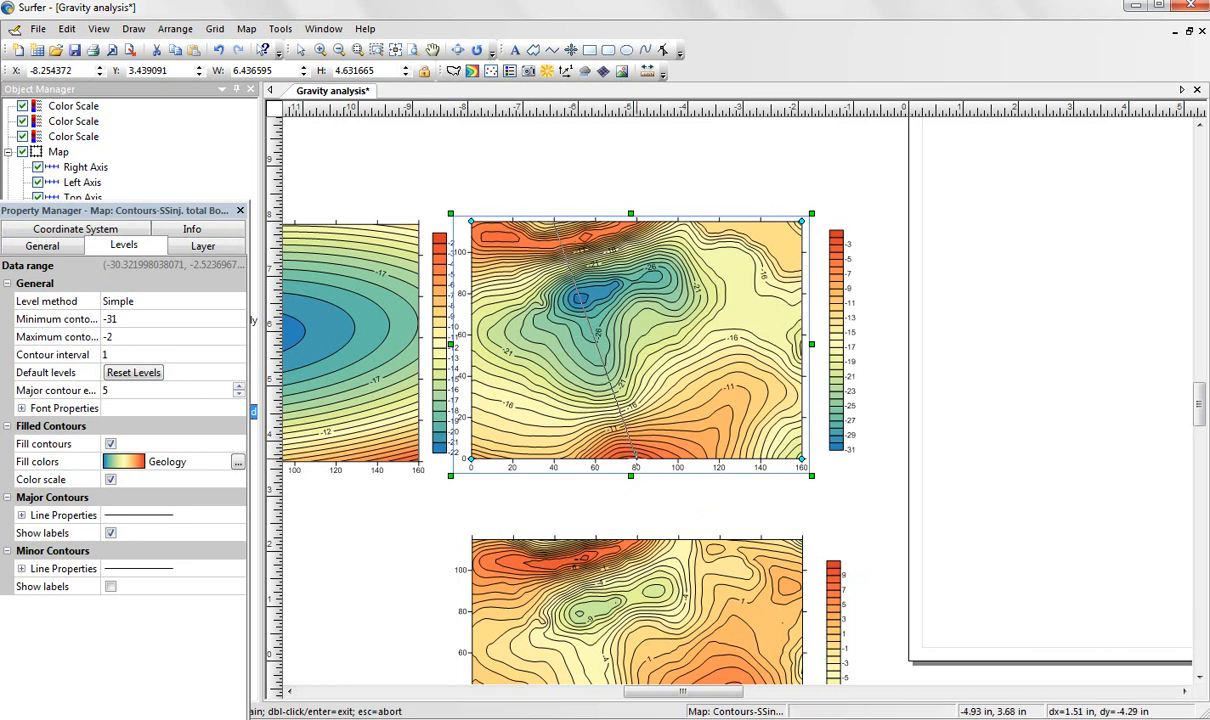
double_click(638, 464)
click(670, 437)
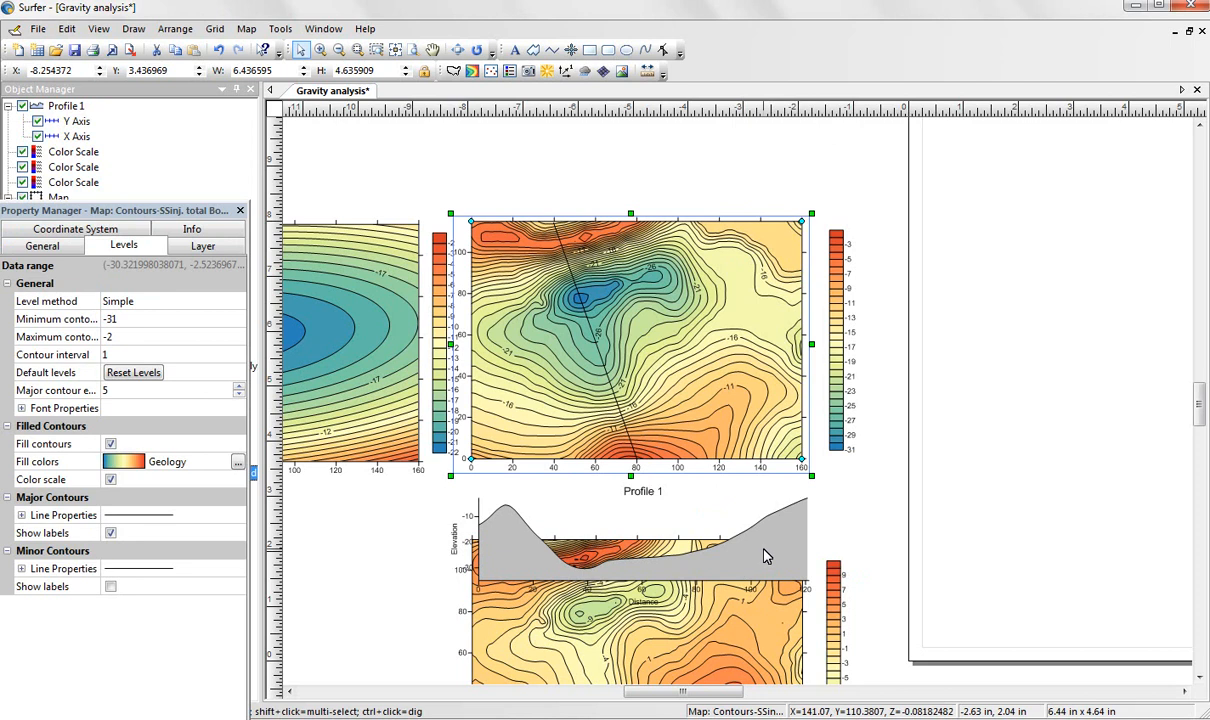
drag(764, 556, 1078, 300)
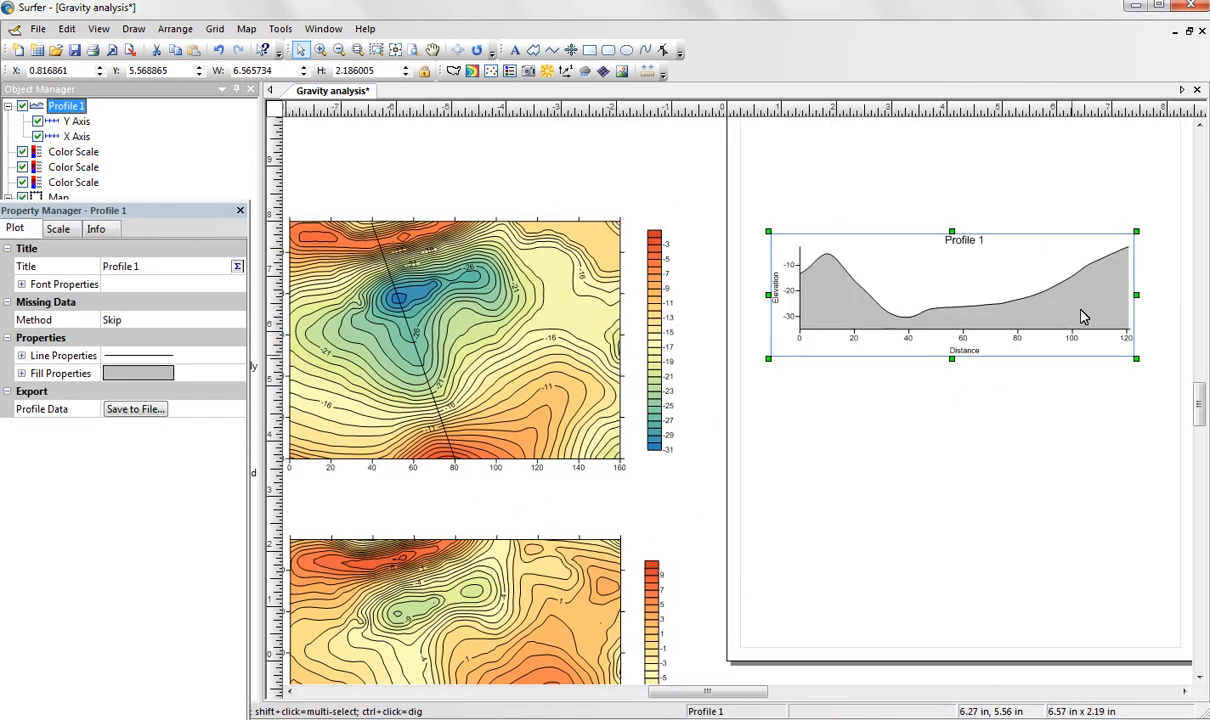
Add a profile along the same line, about X=40 to X=80, on the regional map and place its graph below Profile 1.
click(1198, 678)
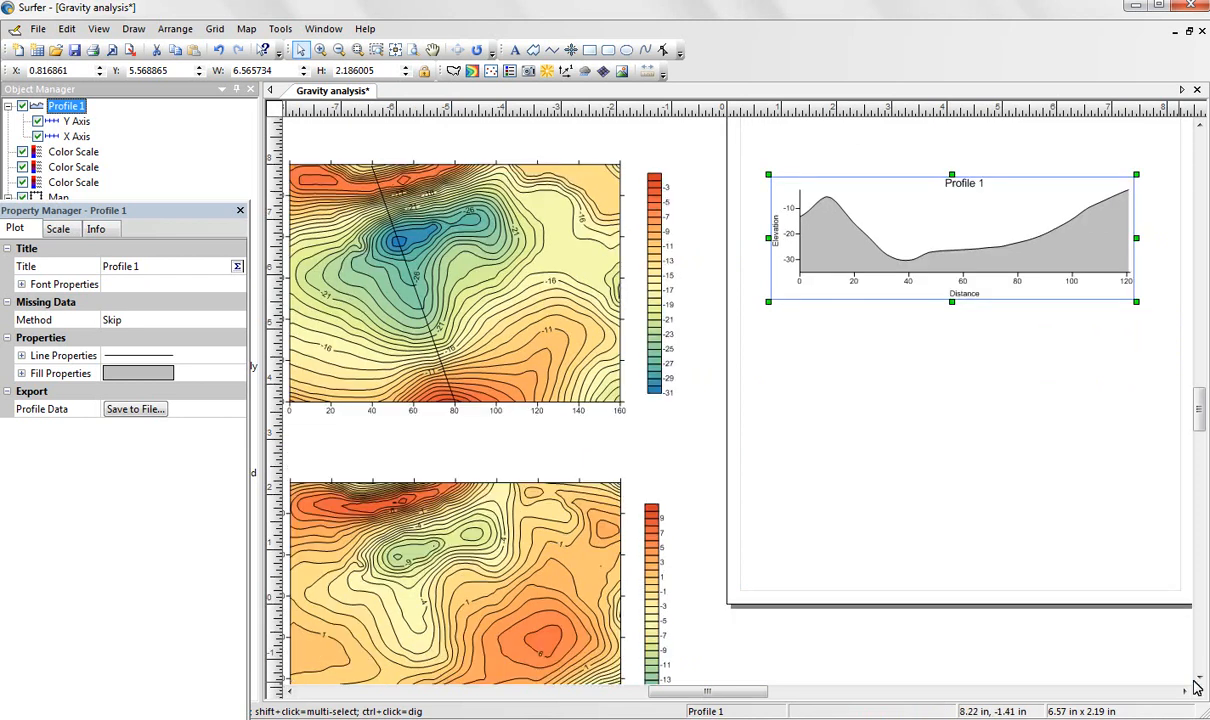
drag(763, 700, 678, 700)
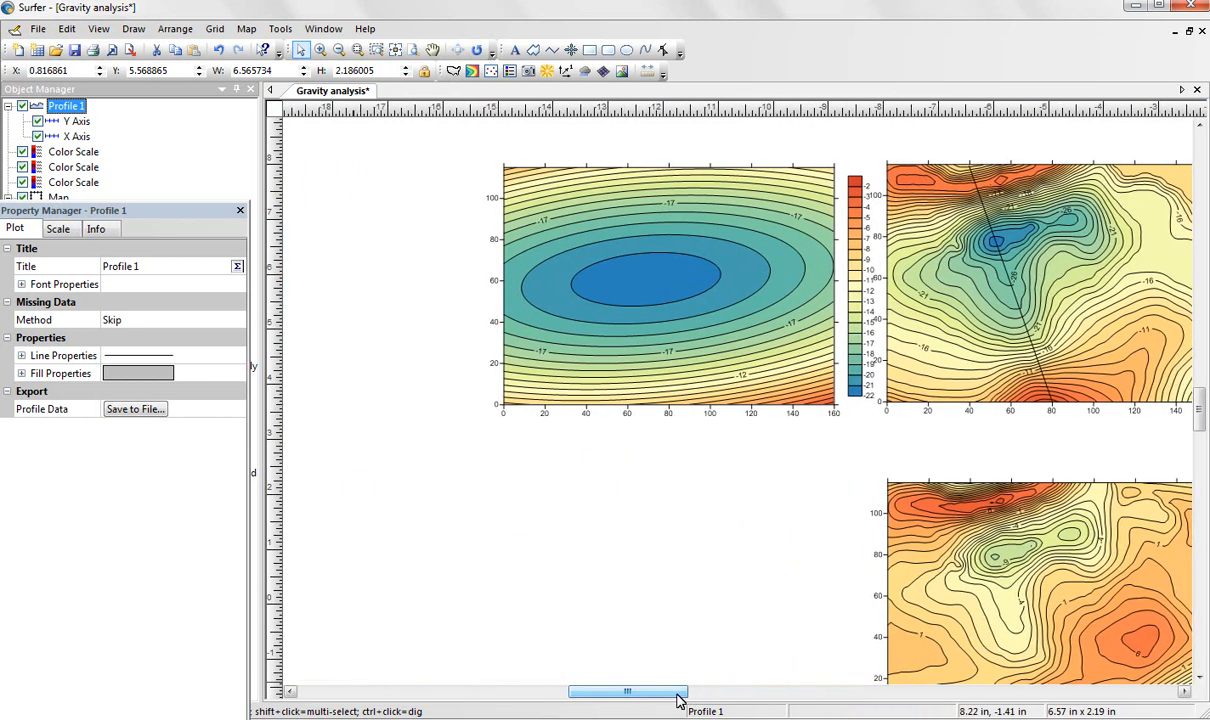
click(588, 178)
right_click(588, 178)
mouse_move(640, 392)
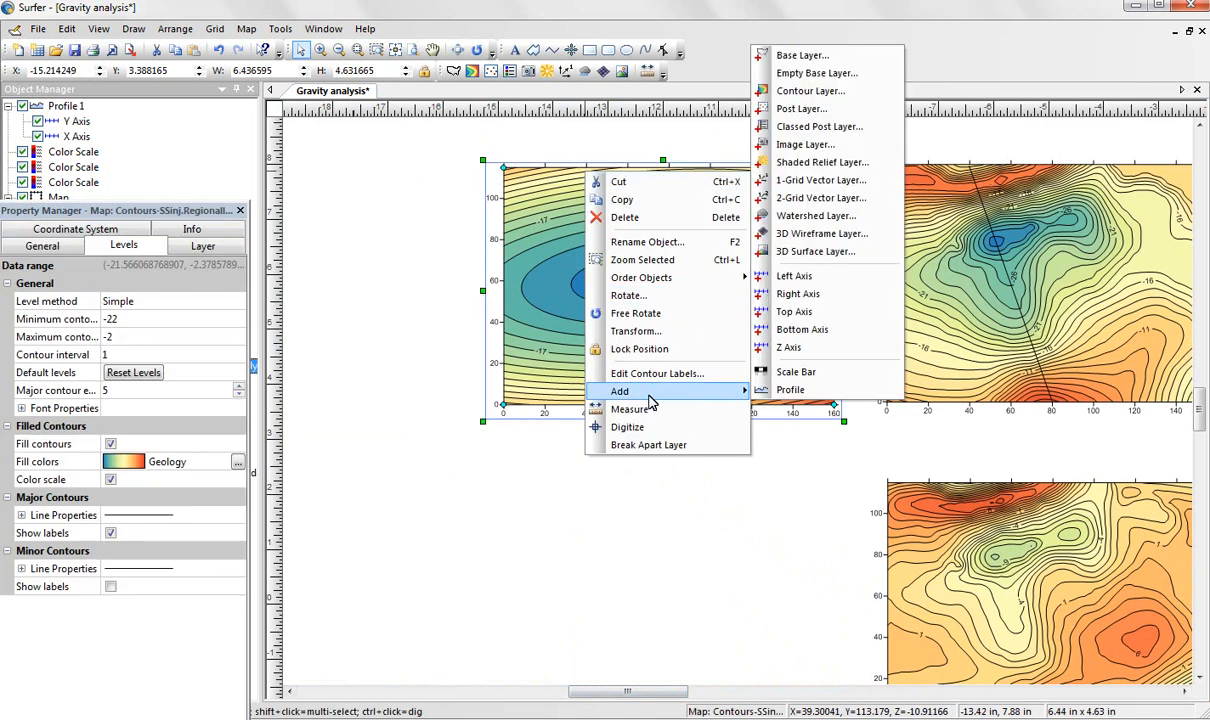
click(788, 391)
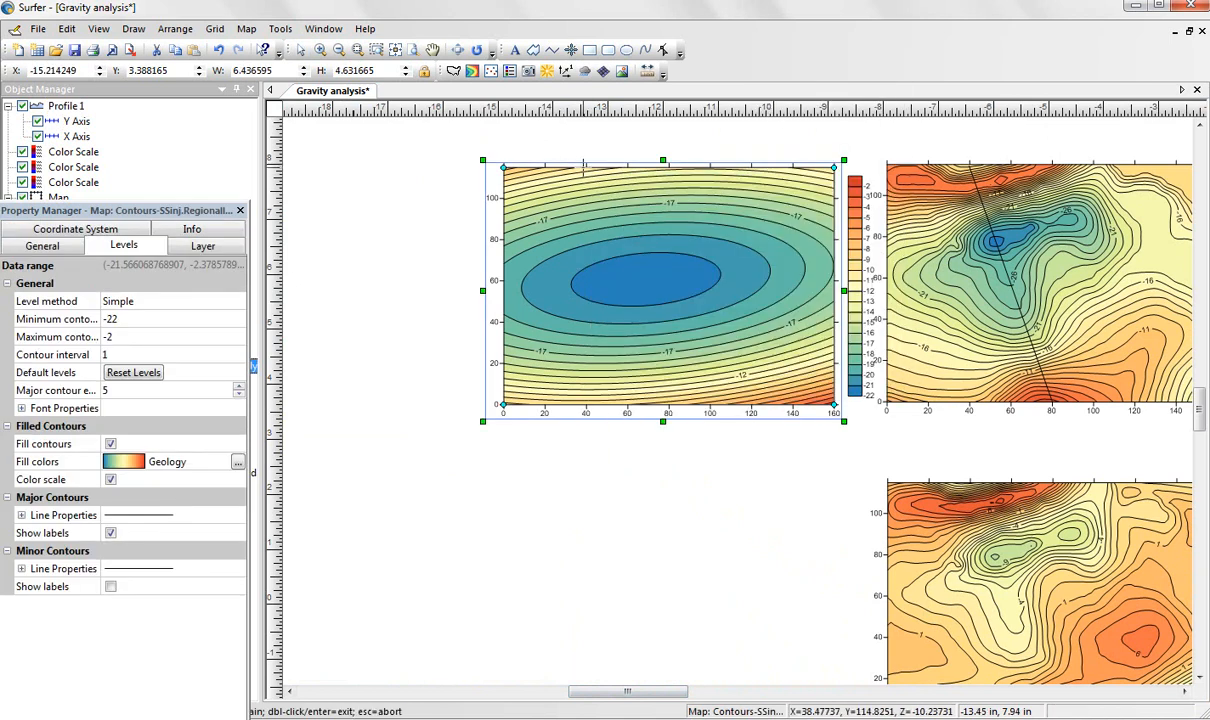
click(588, 165)
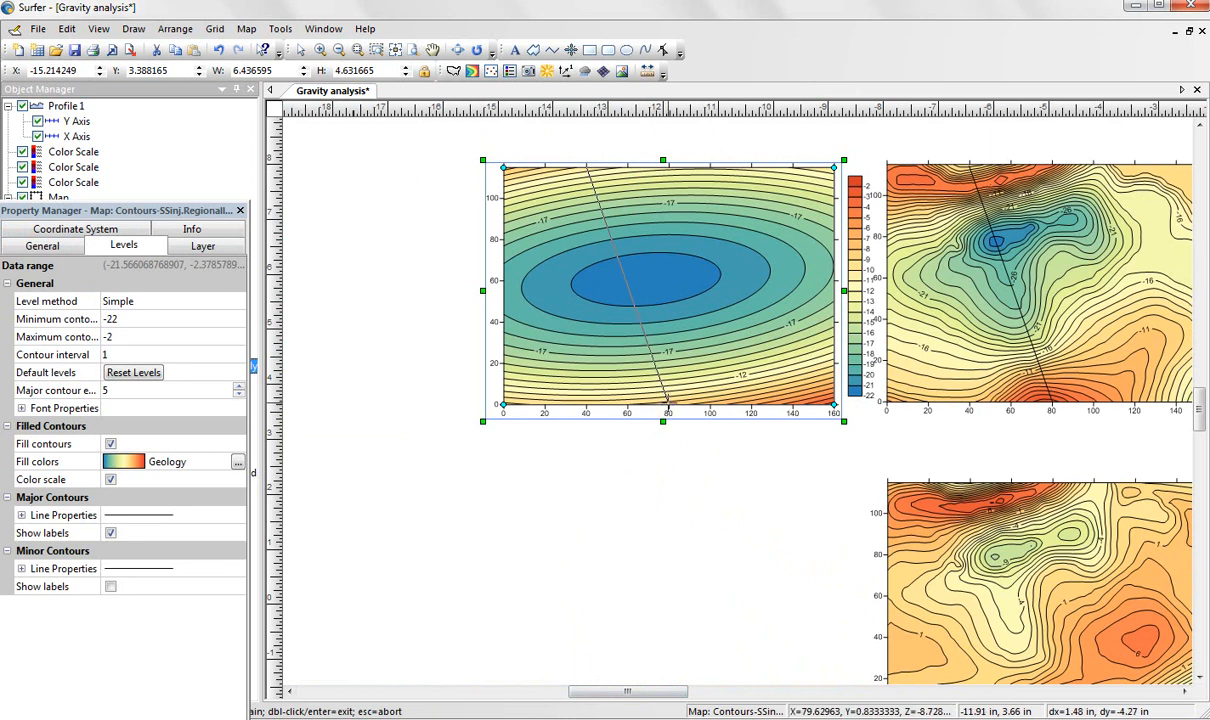
double_click(667, 406)
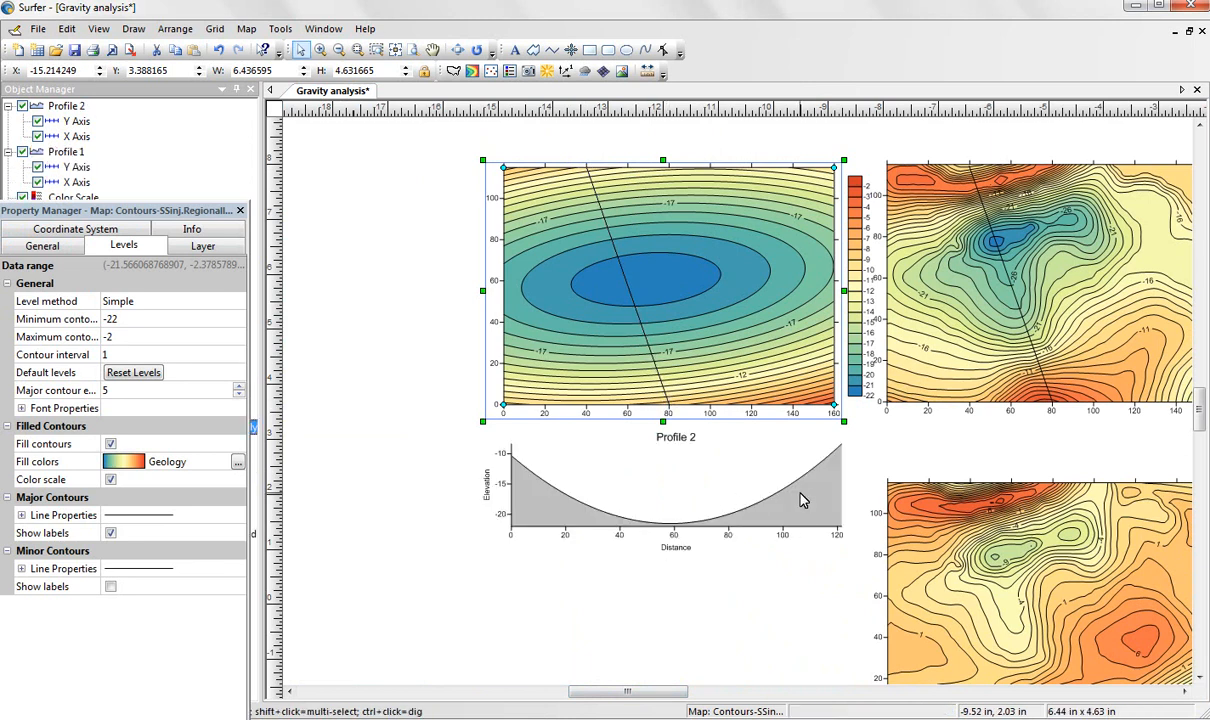
drag(988, 487, 1065, 378)
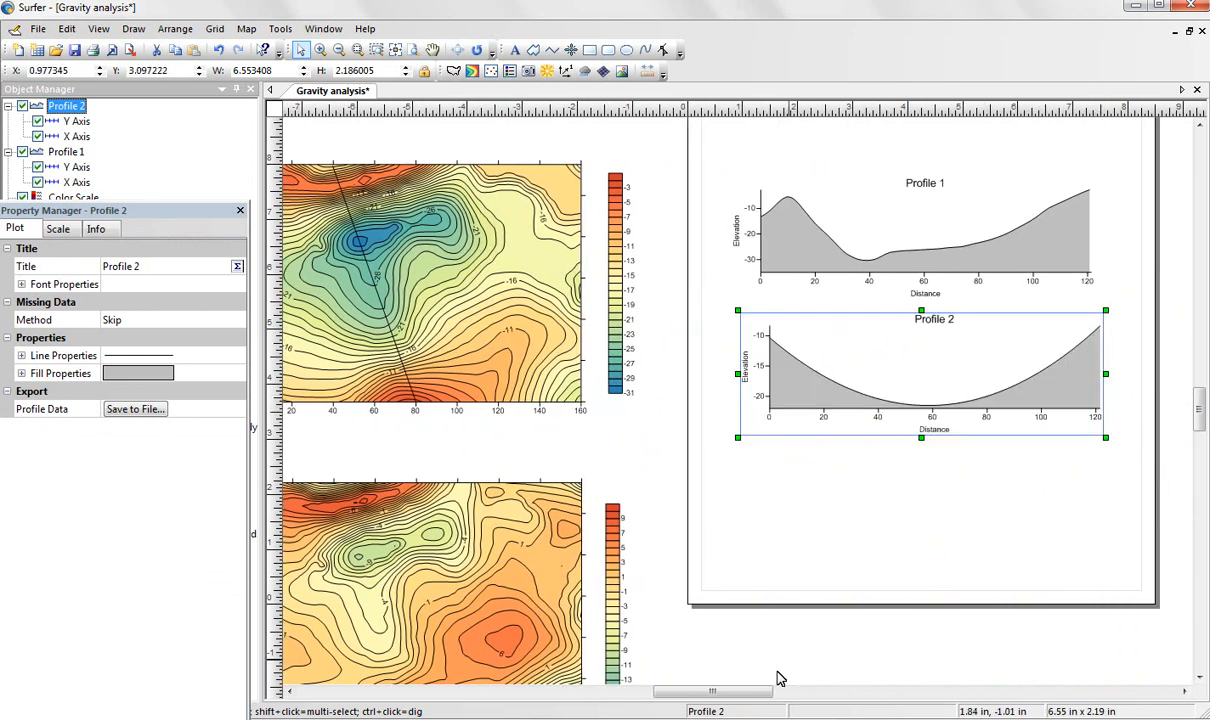
Add a profile along the same line, about X=40 to X=80, on the residual map and align its graph below Profile 2.
drag(742, 692, 716, 668)
mouse_move(1199, 419)
mouse_down()
mouse_move(1197, 443)
mouse_move(1199, 418)
mouse_up()
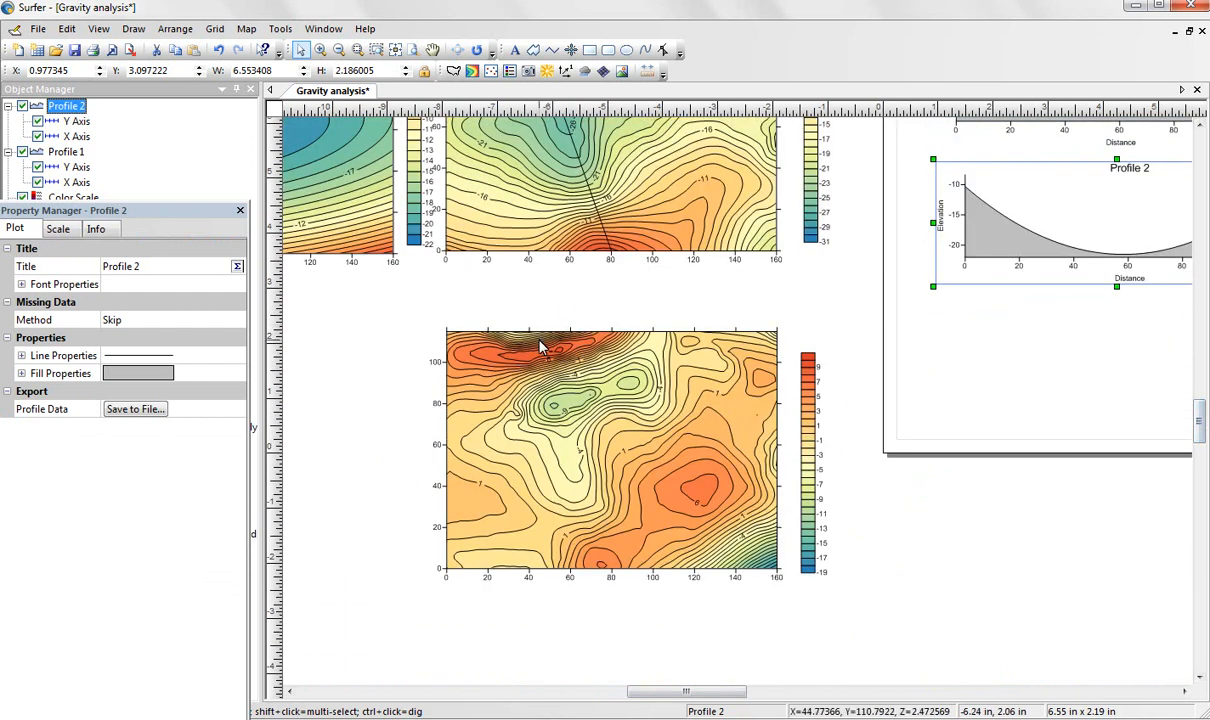
scroll(540, 347, down, 4)
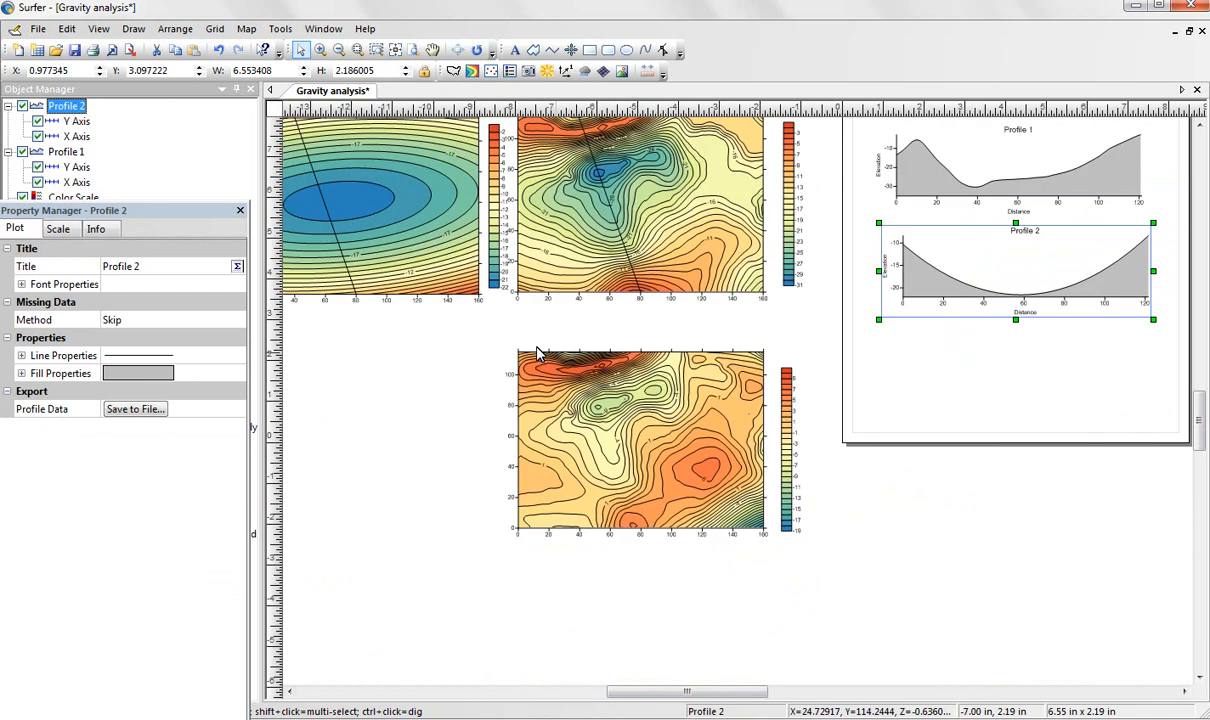
scroll(537, 351, up, 2)
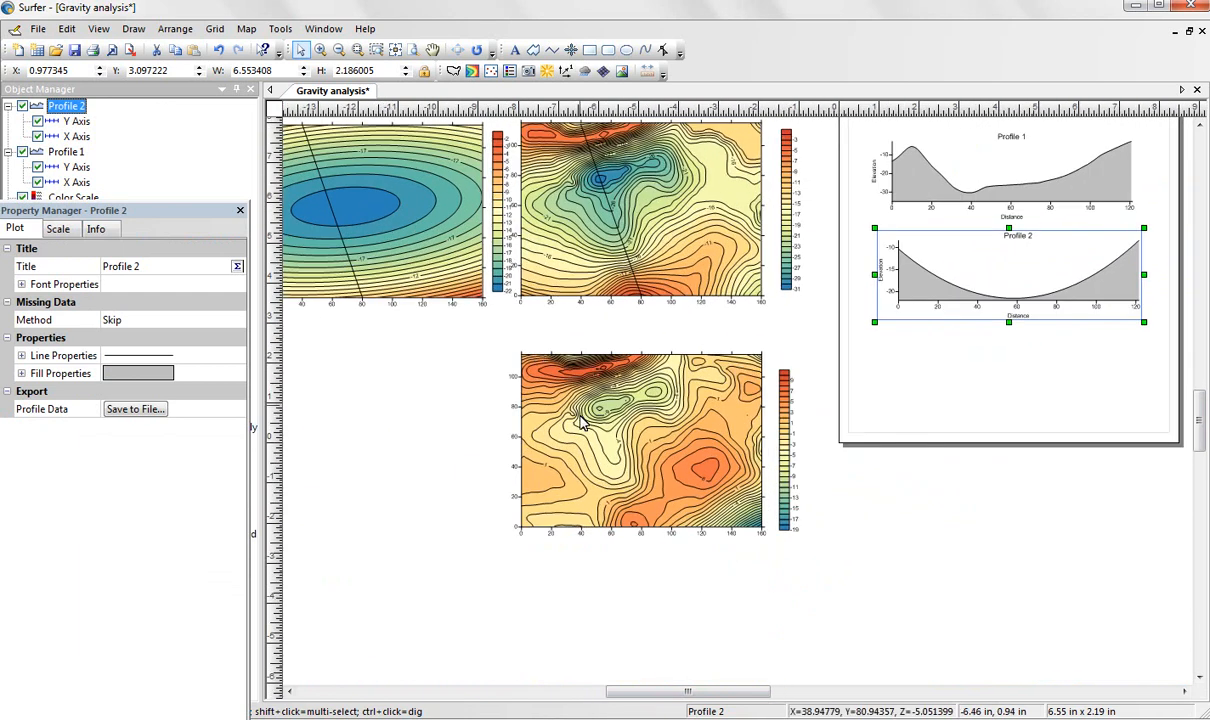
right_click(586, 362)
mouse_move(666, 578)
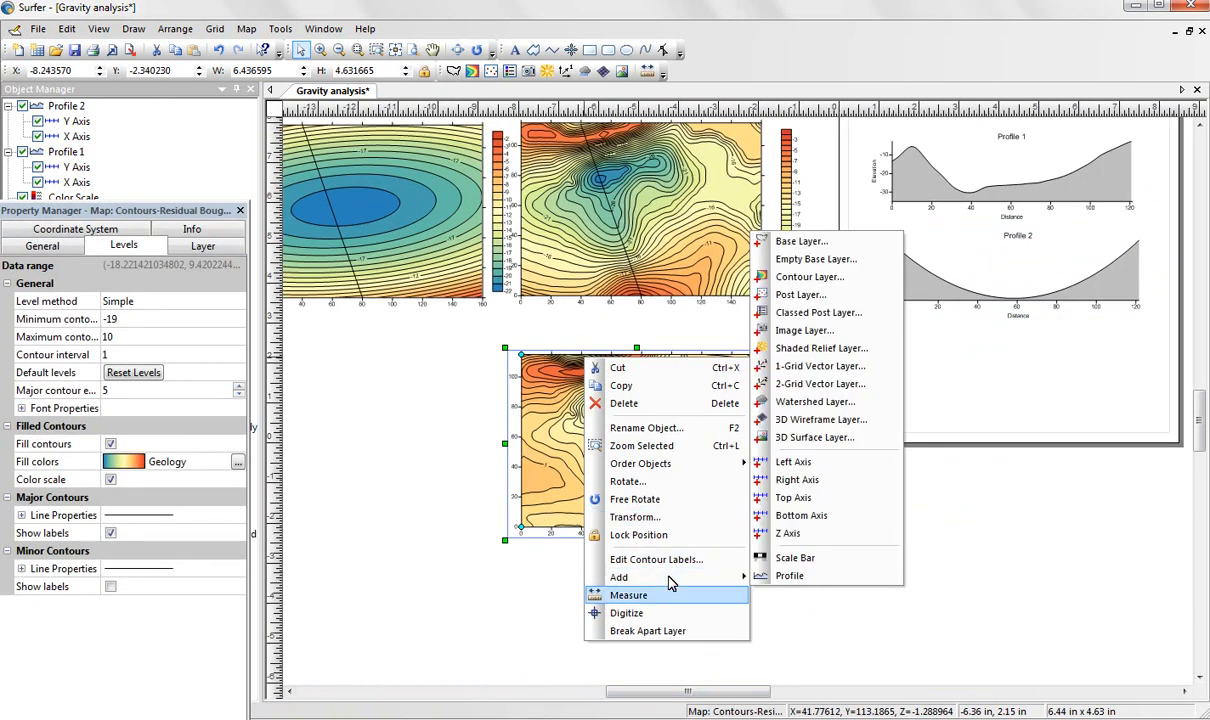
click(790, 576)
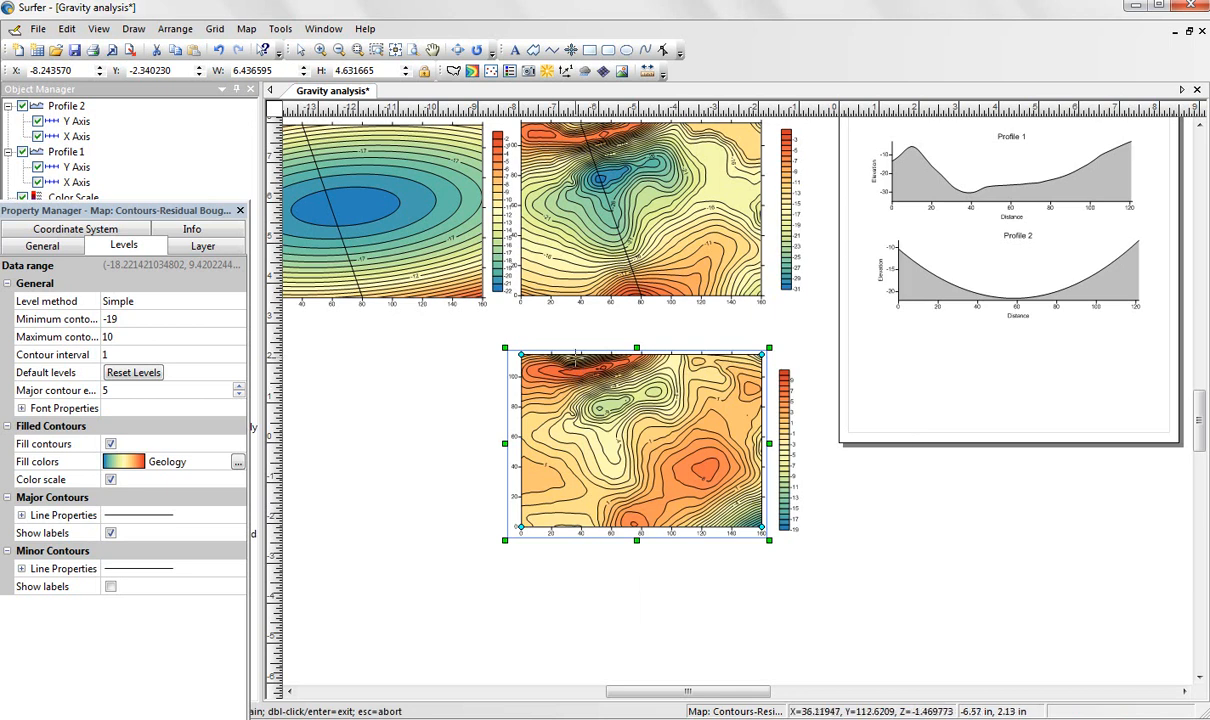
click(581, 355)
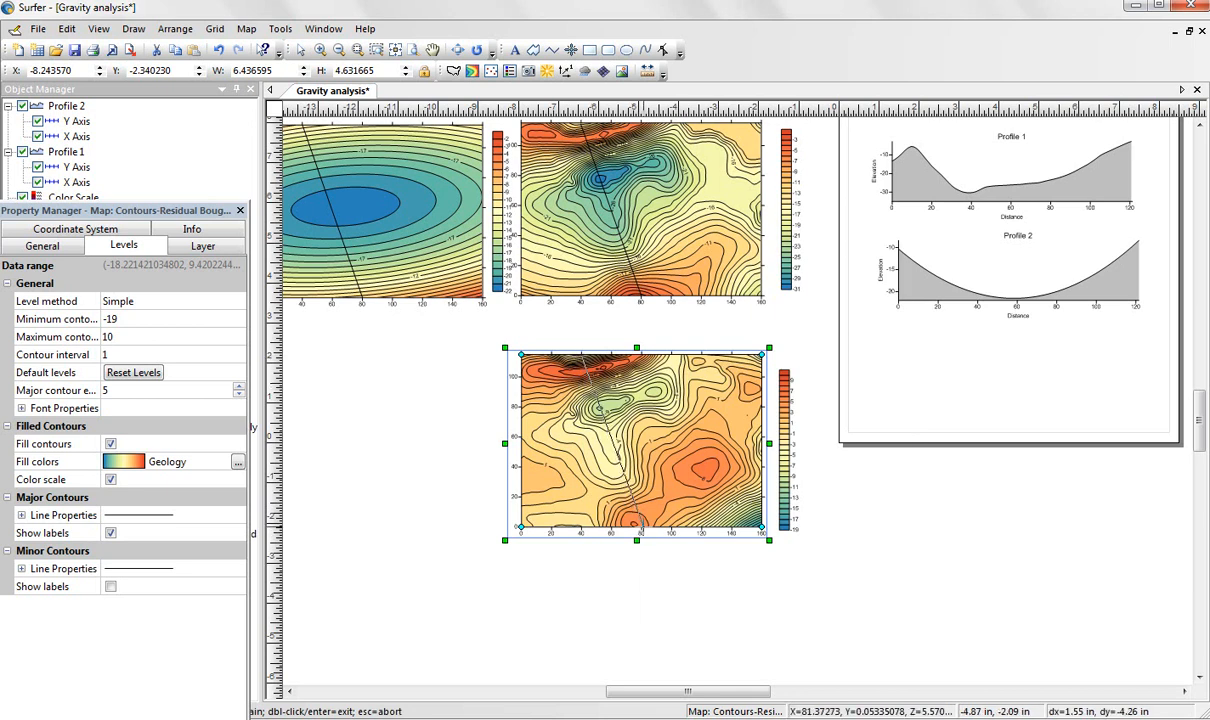
double_click(640, 523)
drag(645, 568, 1048, 388)
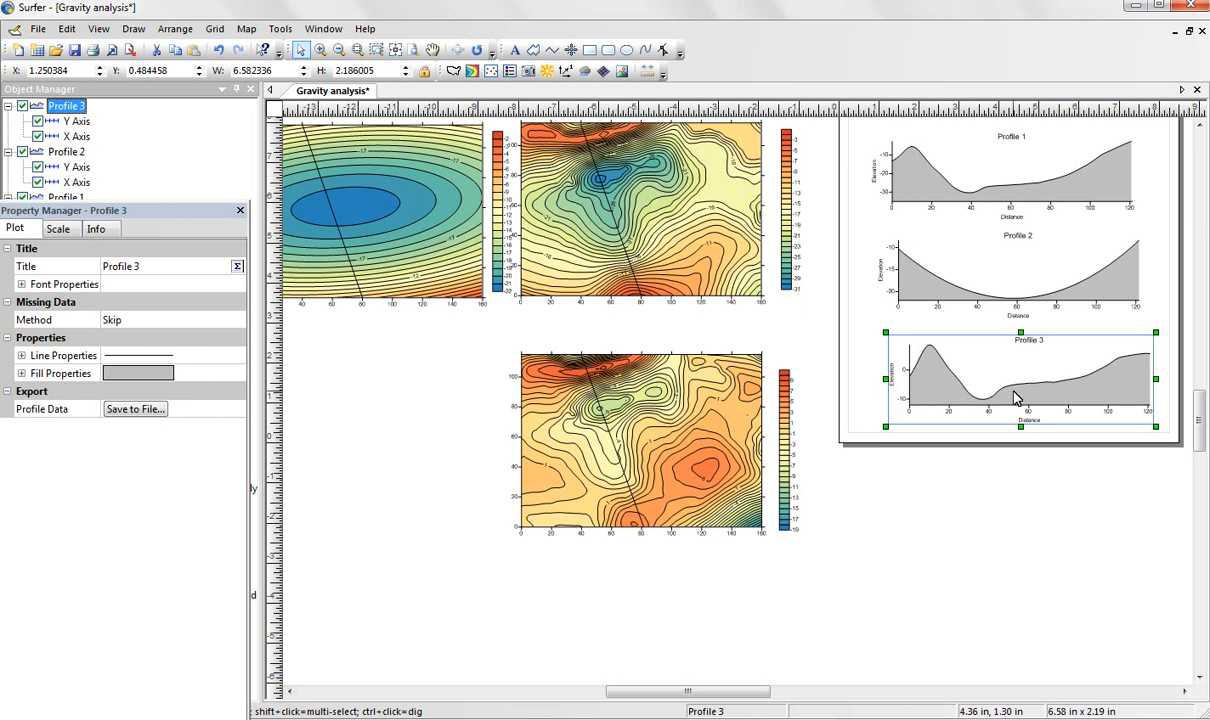
drag(1047, 405, 1102, 412)
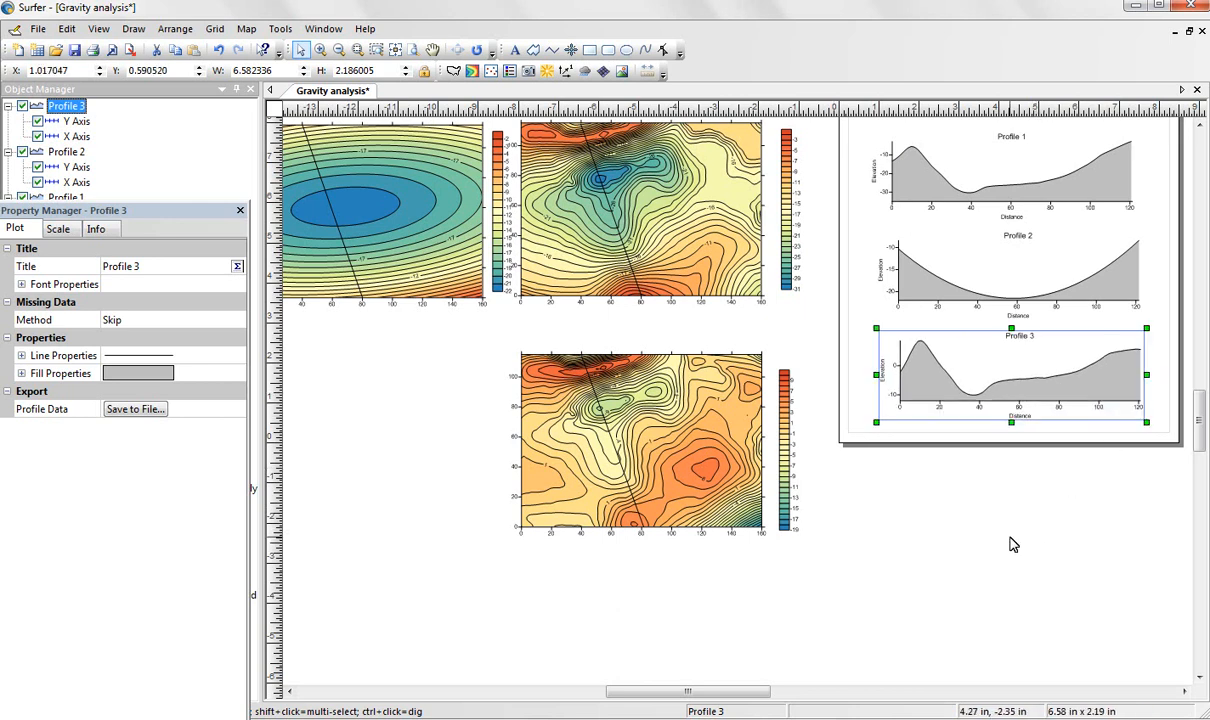